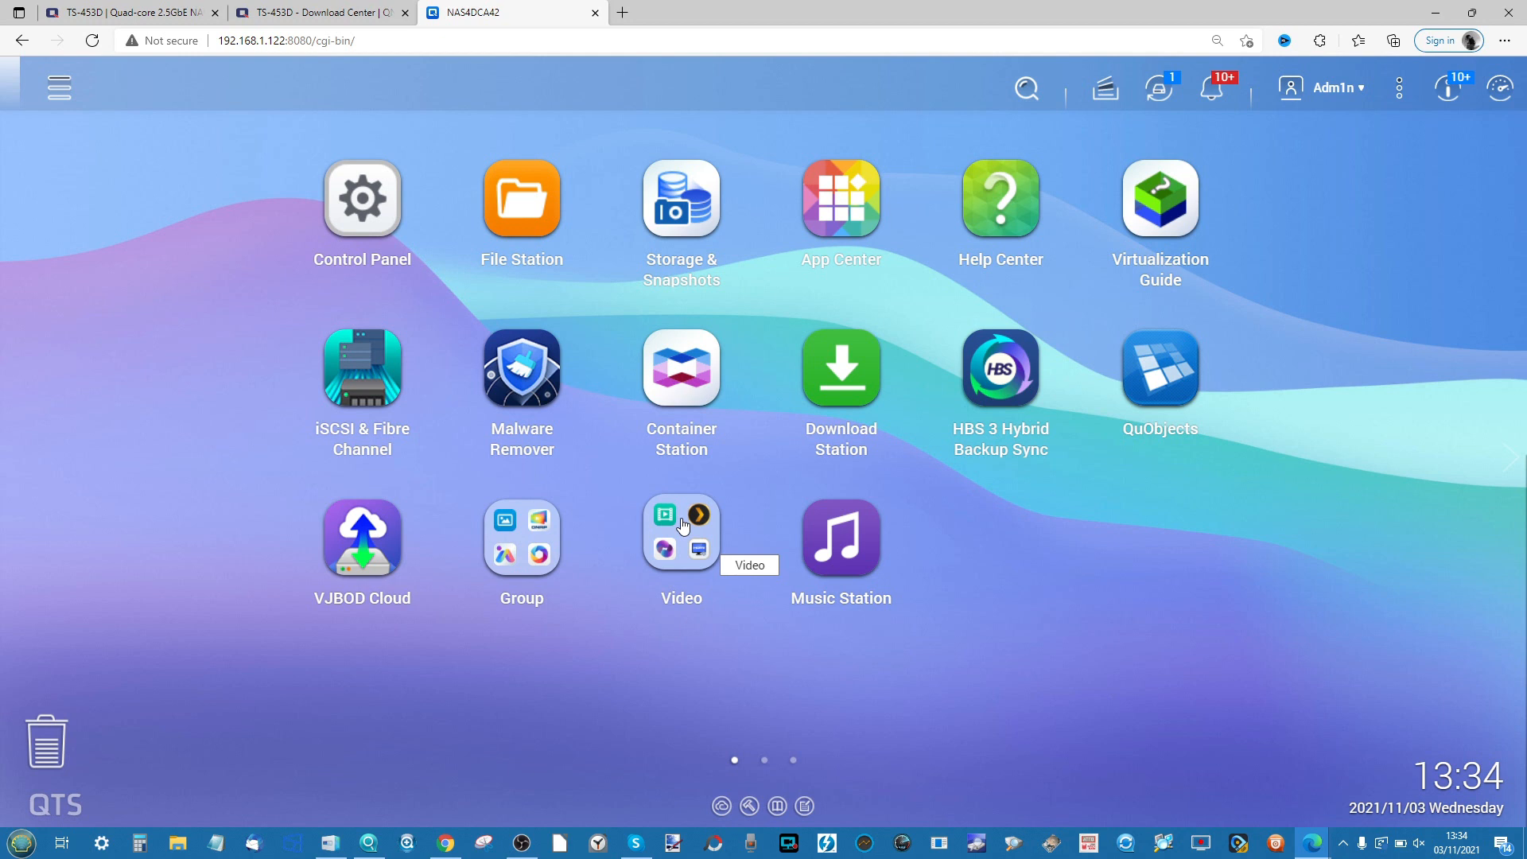
Open File Station and view the form for creating a shared folder, closing it without creating one.
{"action": "left_click", "coordinate": [512, 192]}
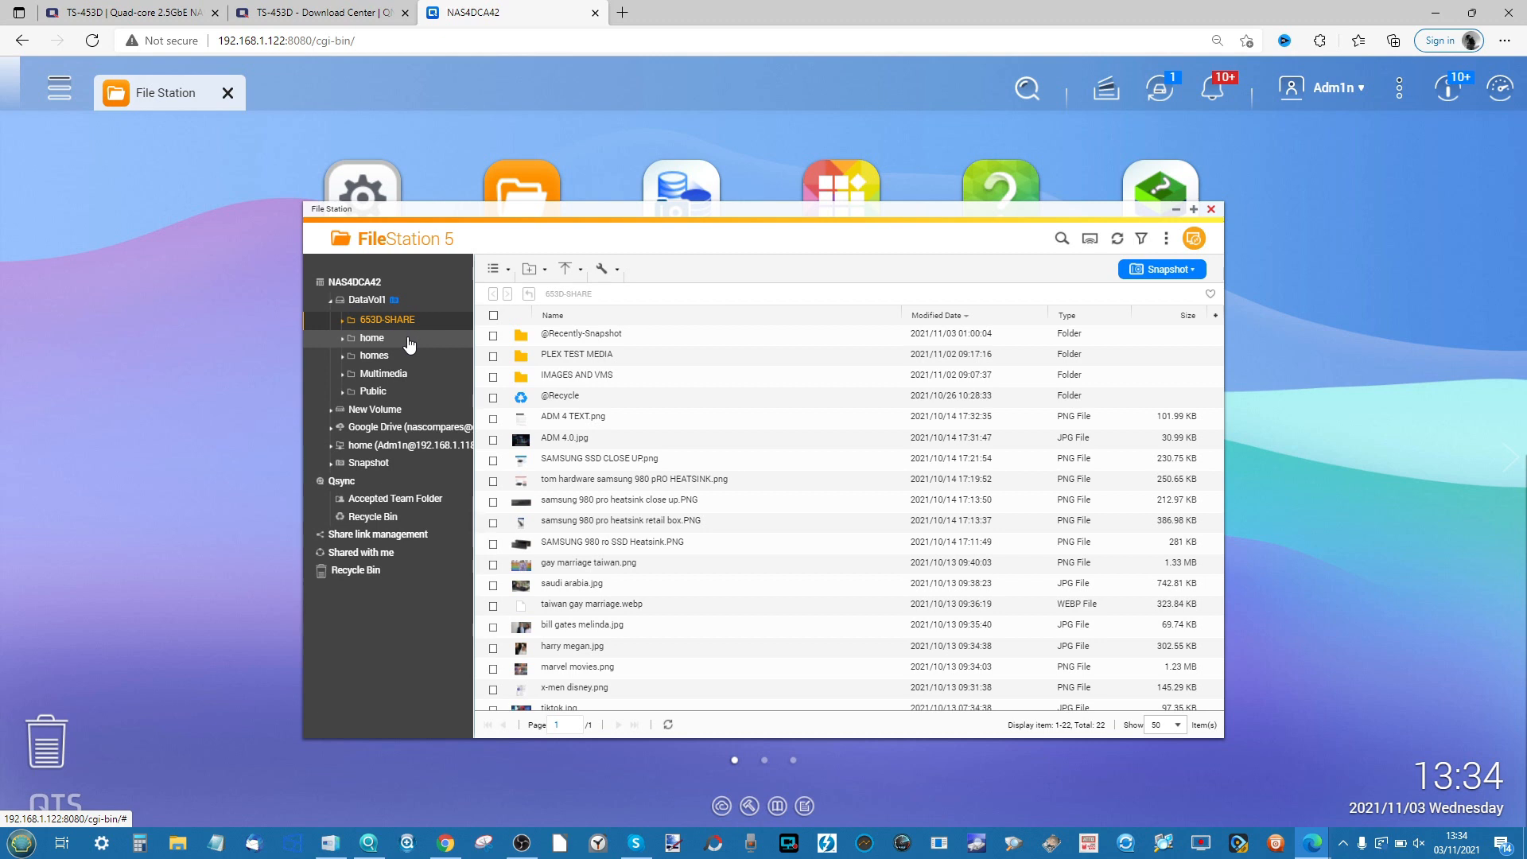
{"action": "left_click", "coordinate": [529, 269]}
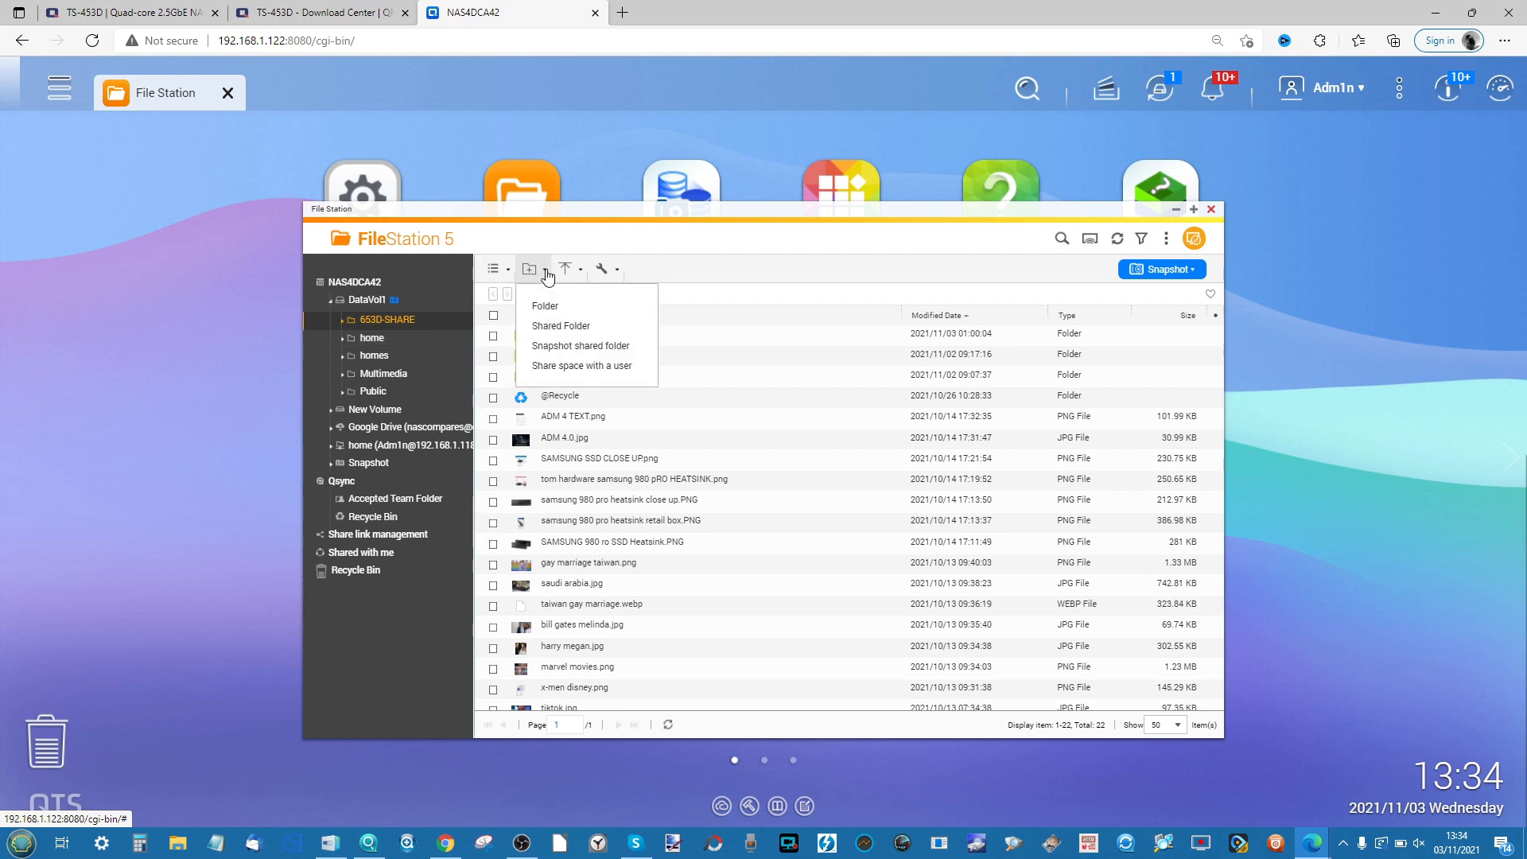
{"action": "left_click", "coordinate": [578, 331]}
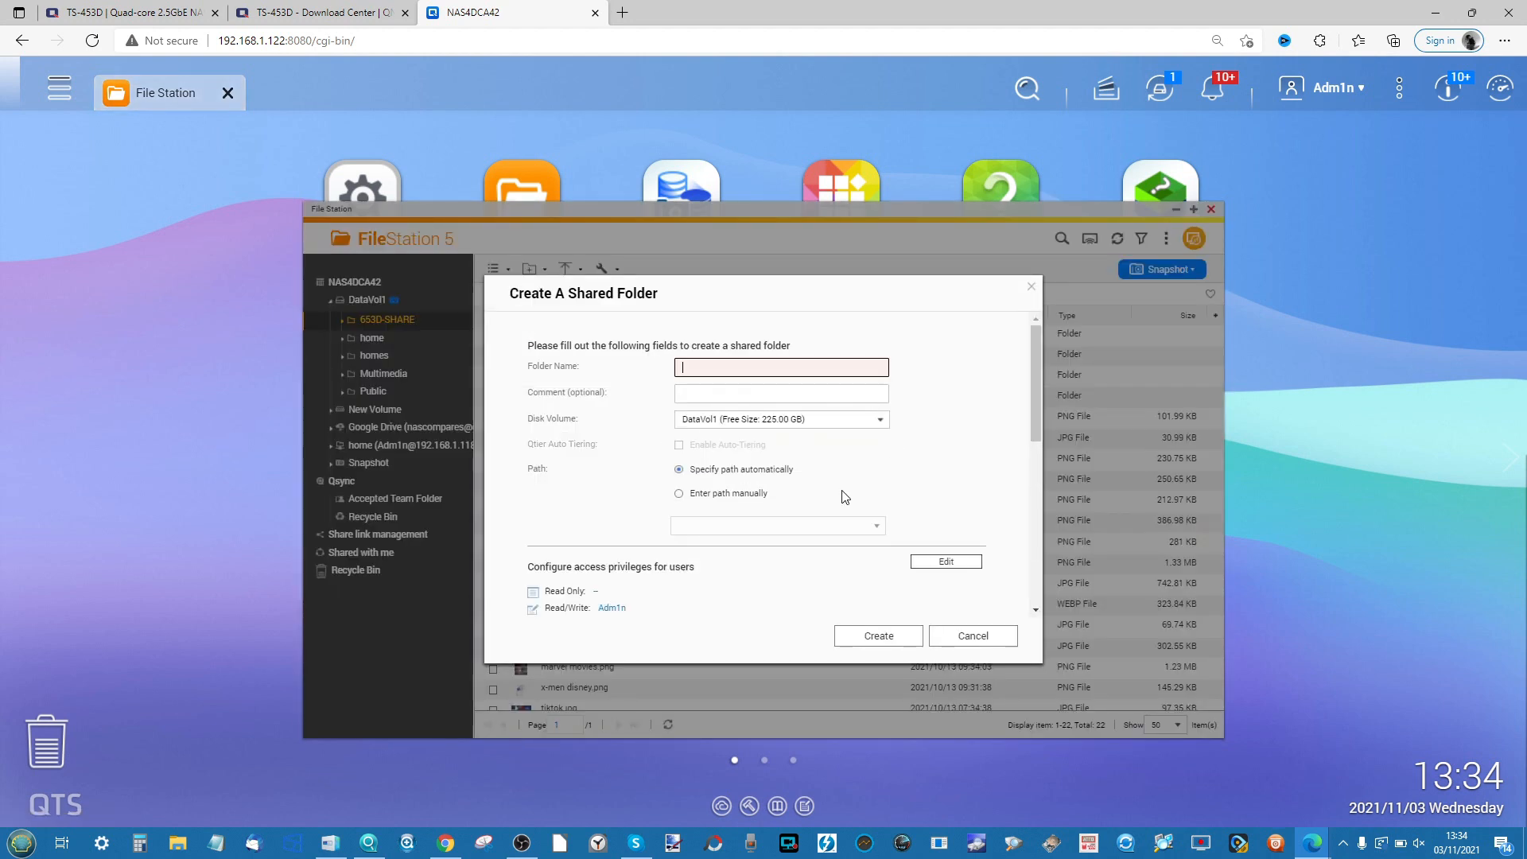
{"action": "left_click", "coordinate": [1035, 293]}
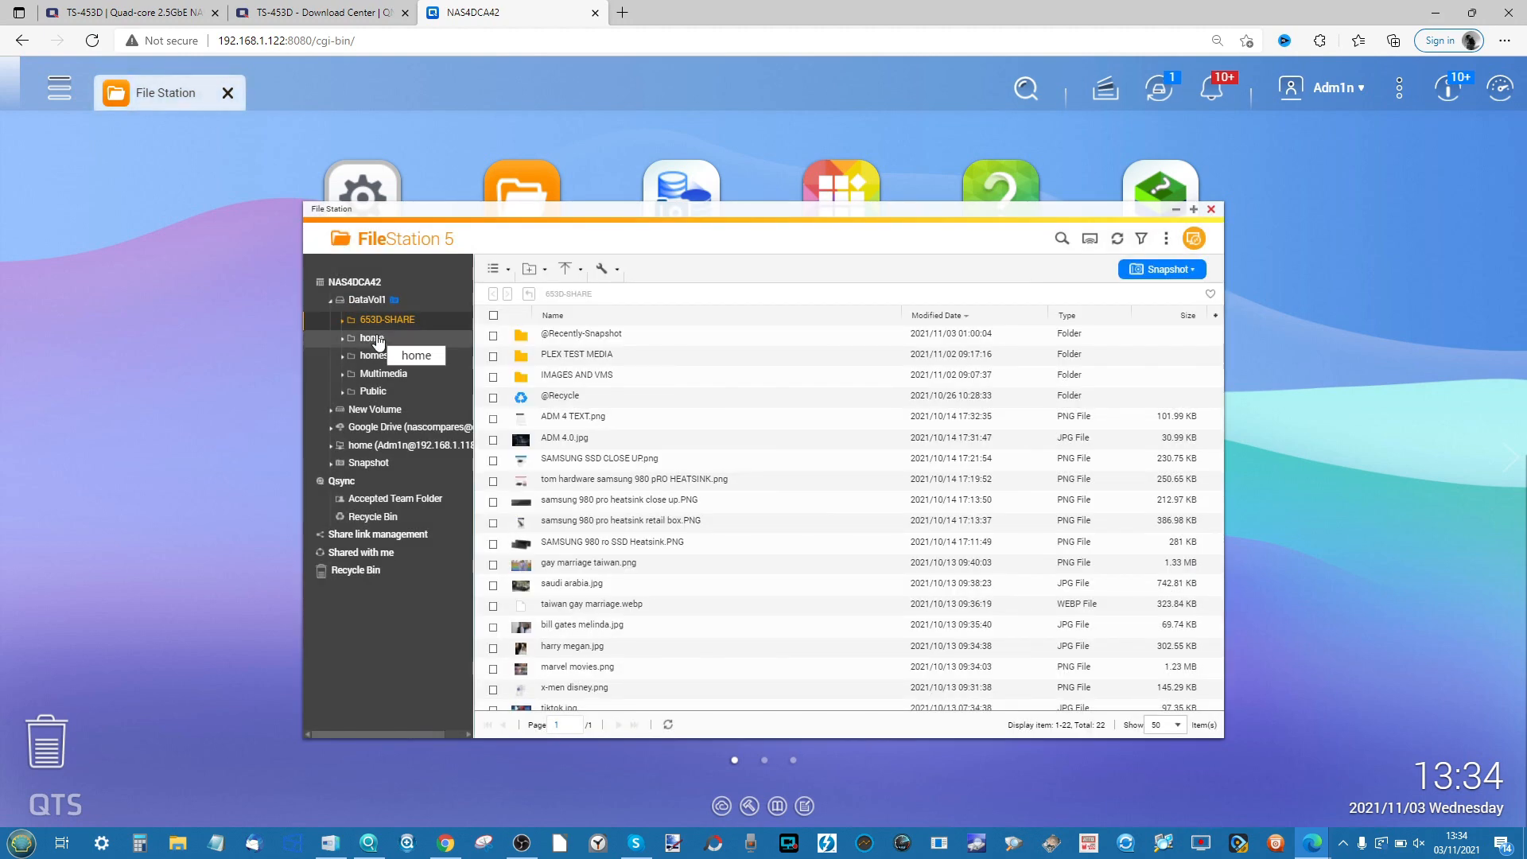
Browse the home and homes shared folders on DataVol1, ending in the 653D-SHARE folder.
{"action": "left_click", "coordinate": [377, 338]}
{"action": "left_click", "coordinate": [381, 358]}
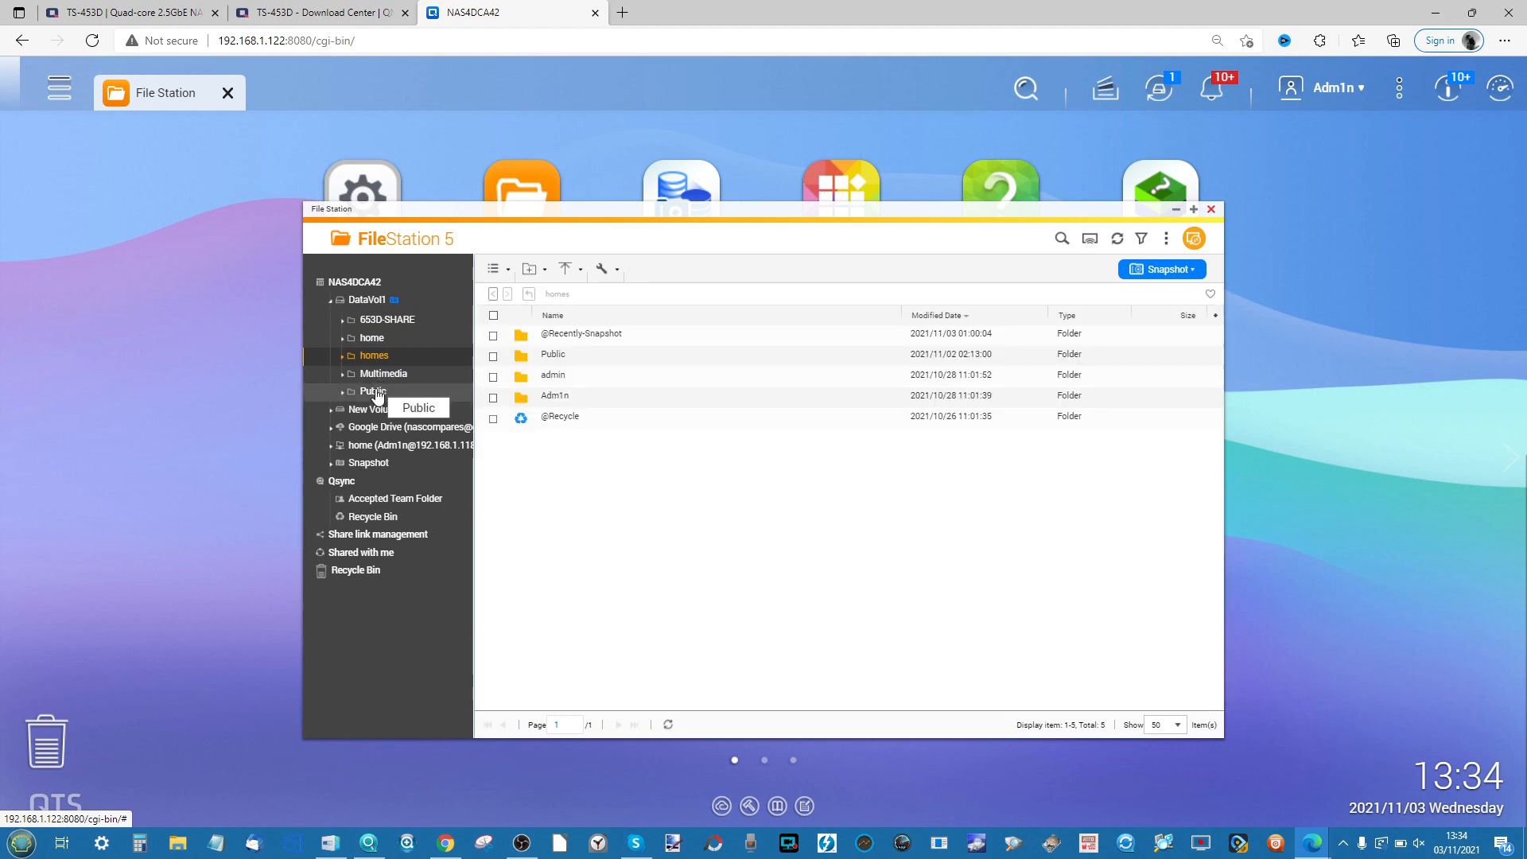
{"action": "left_click", "coordinate": [384, 339]}
{"action": "left_click", "coordinate": [414, 321]}
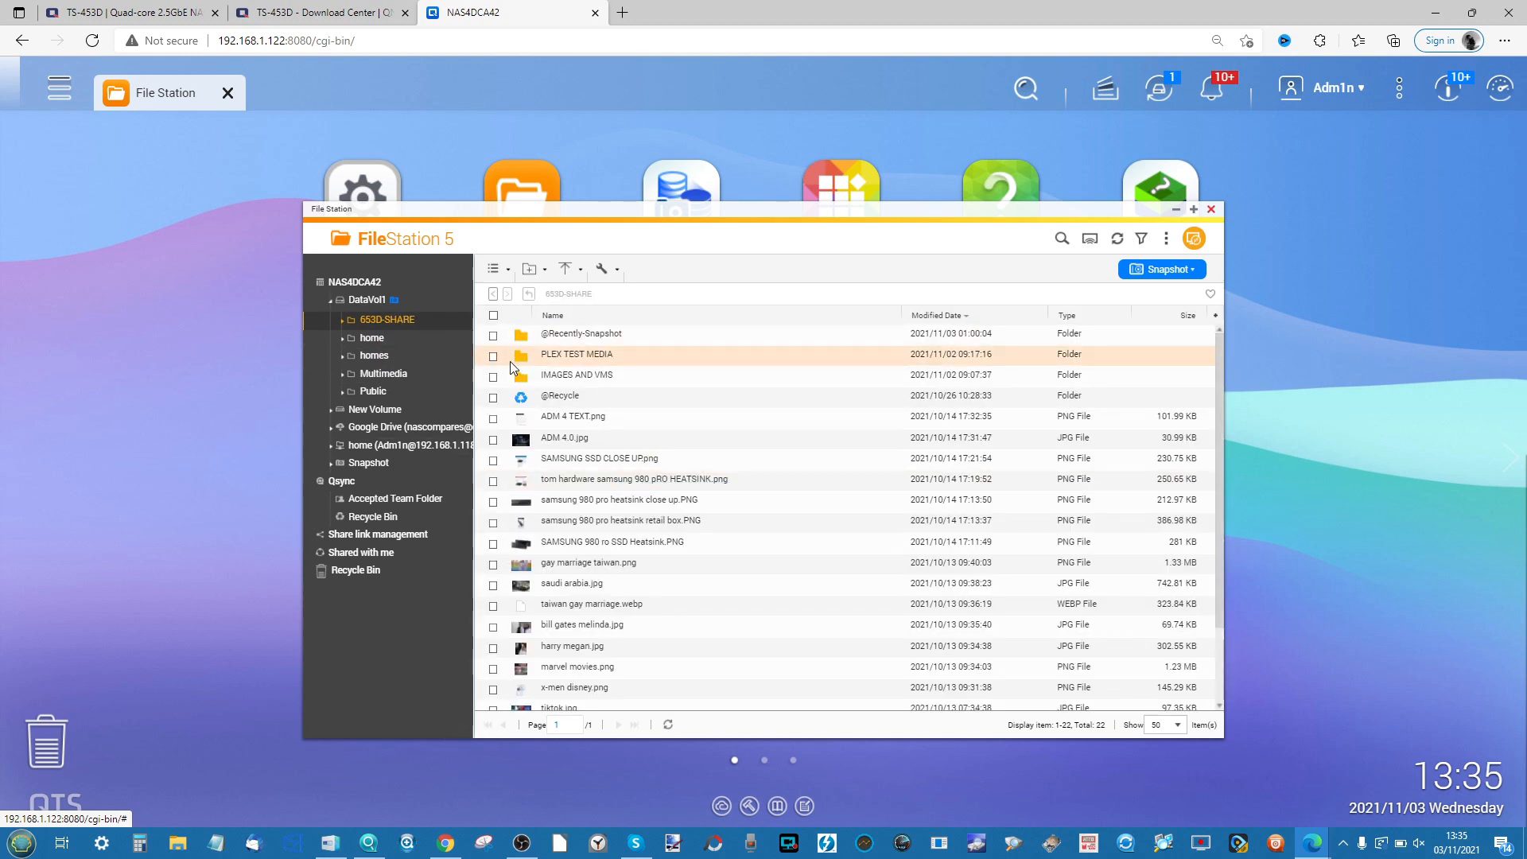
Examine the media subfolders of PLEX TEST MEDIA, including the contents of TV Shows, and close File Station.
{"action": "left_click", "coordinate": [574, 355]}
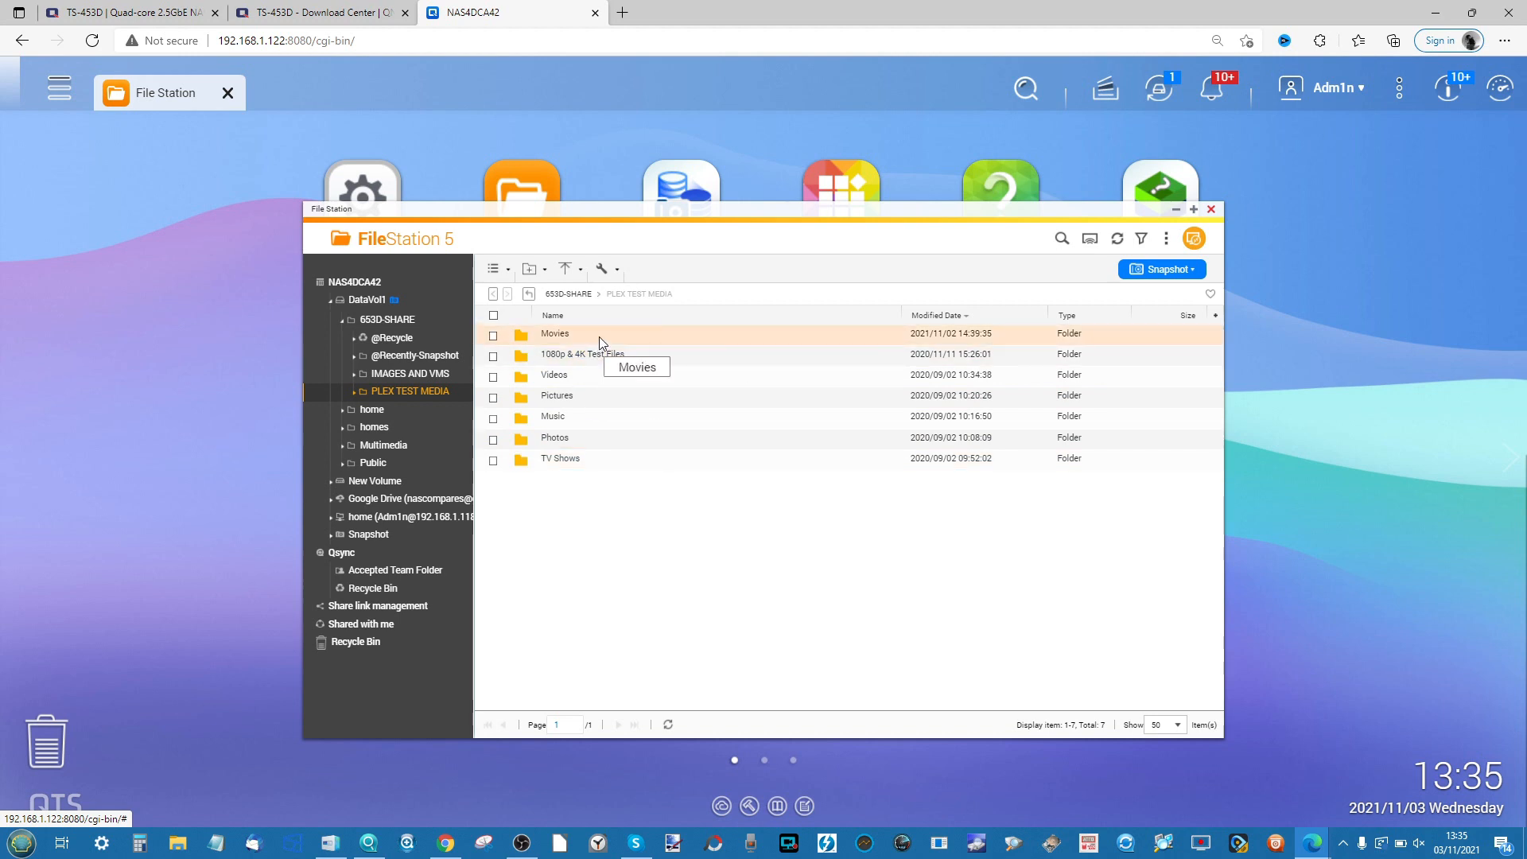
{"action": "left_click", "coordinate": [560, 460]}
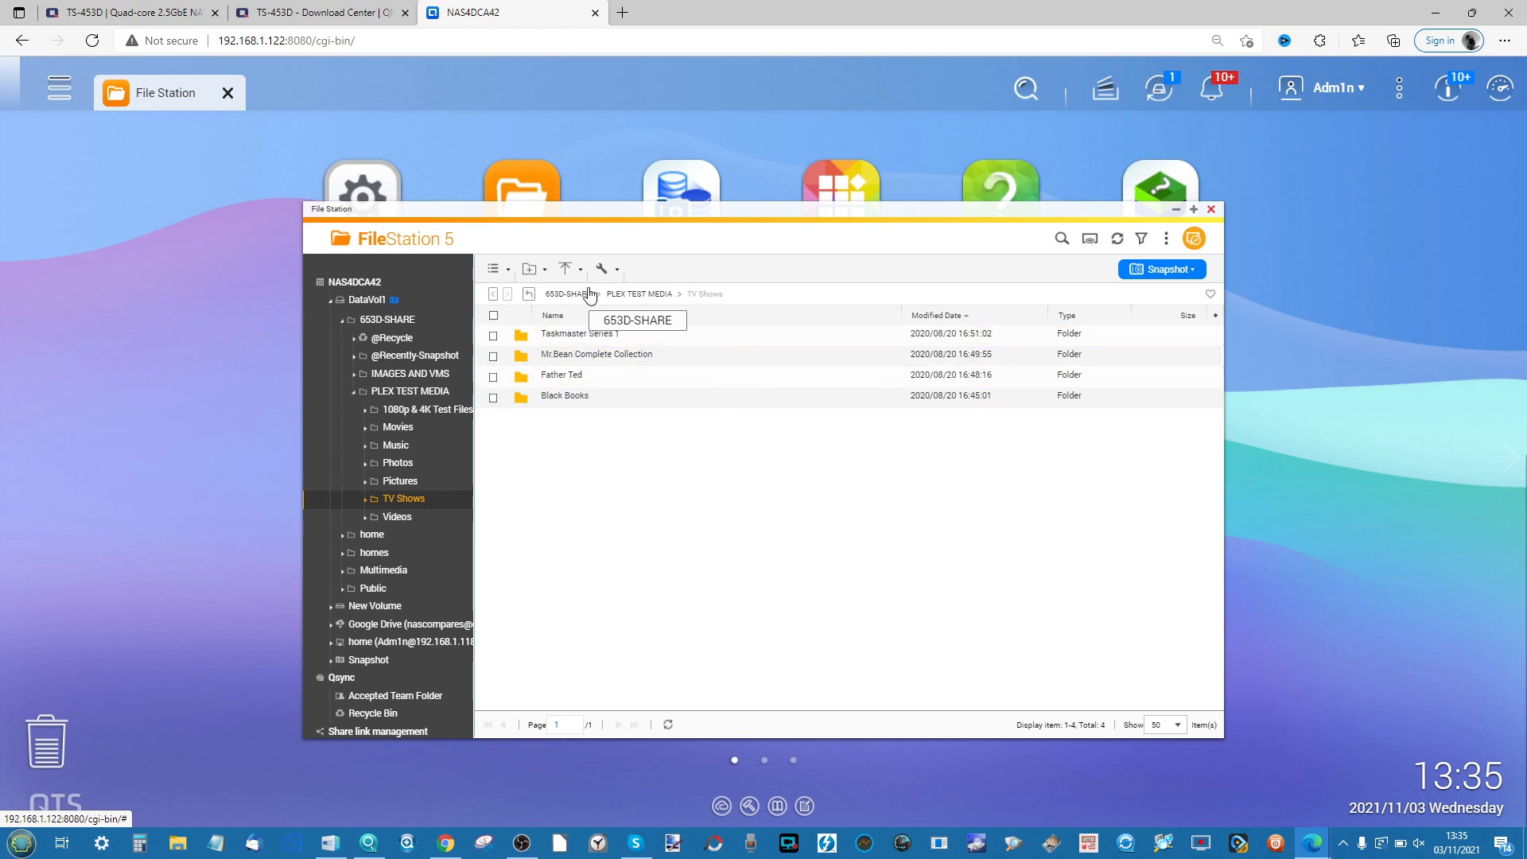
{"action": "left_click", "coordinate": [621, 294]}
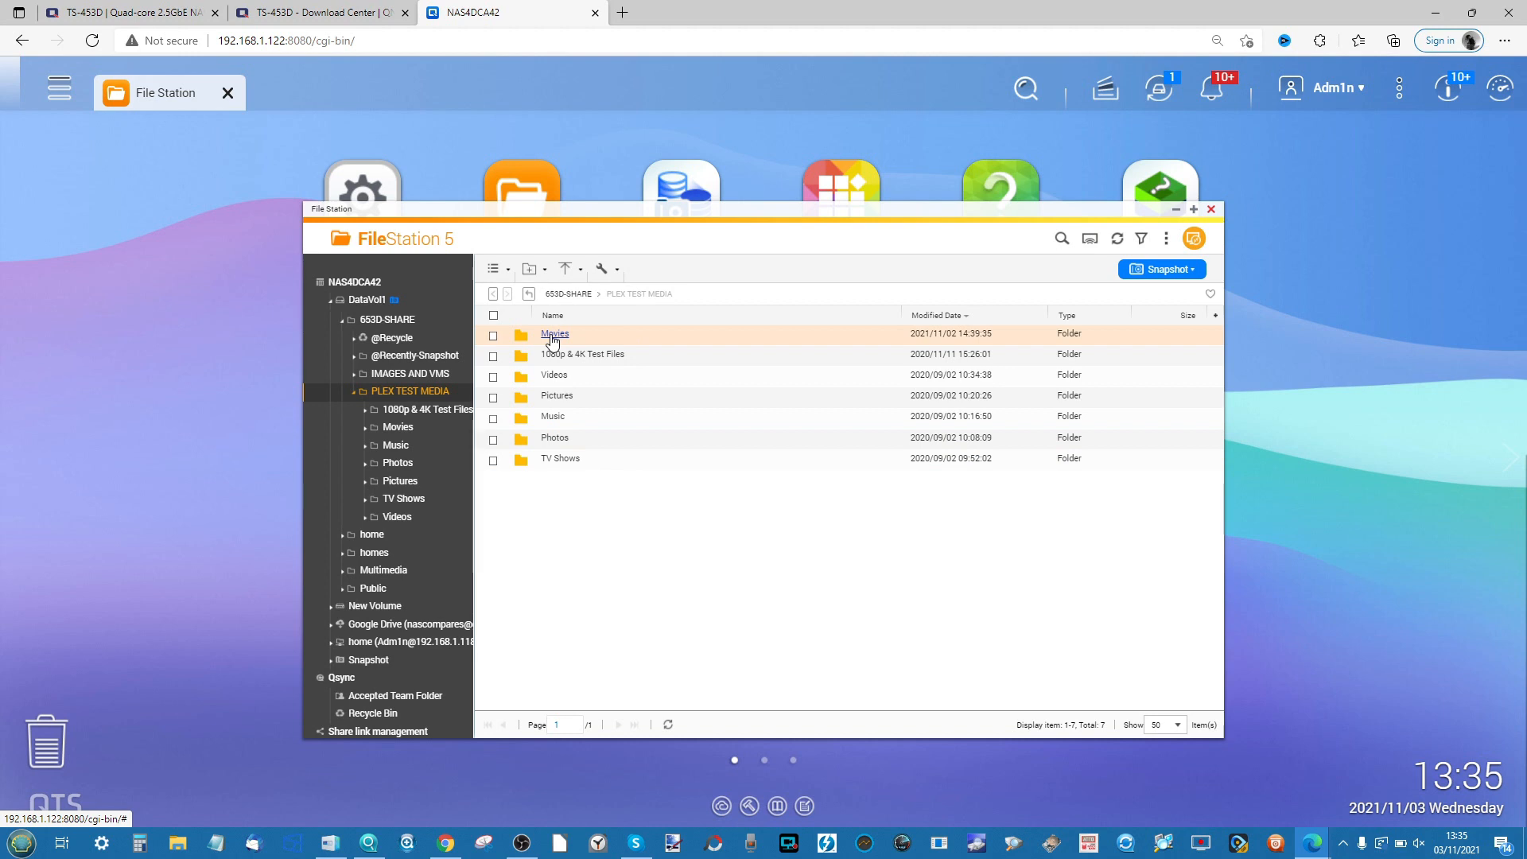
{"action": "double_click", "coordinate": [554, 460]}
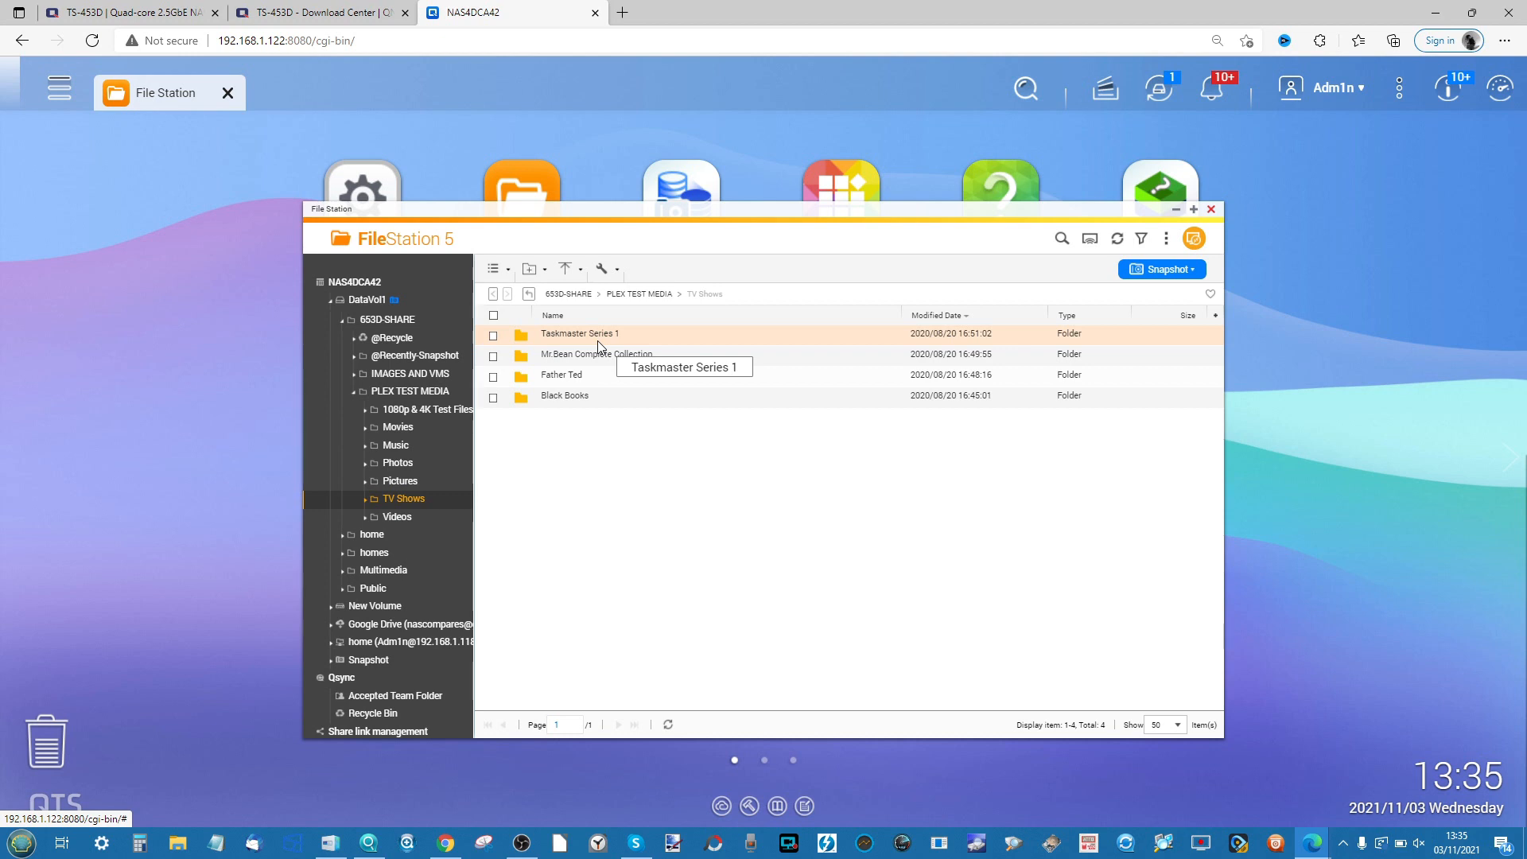
{"action": "left_click", "coordinate": [648, 295]}
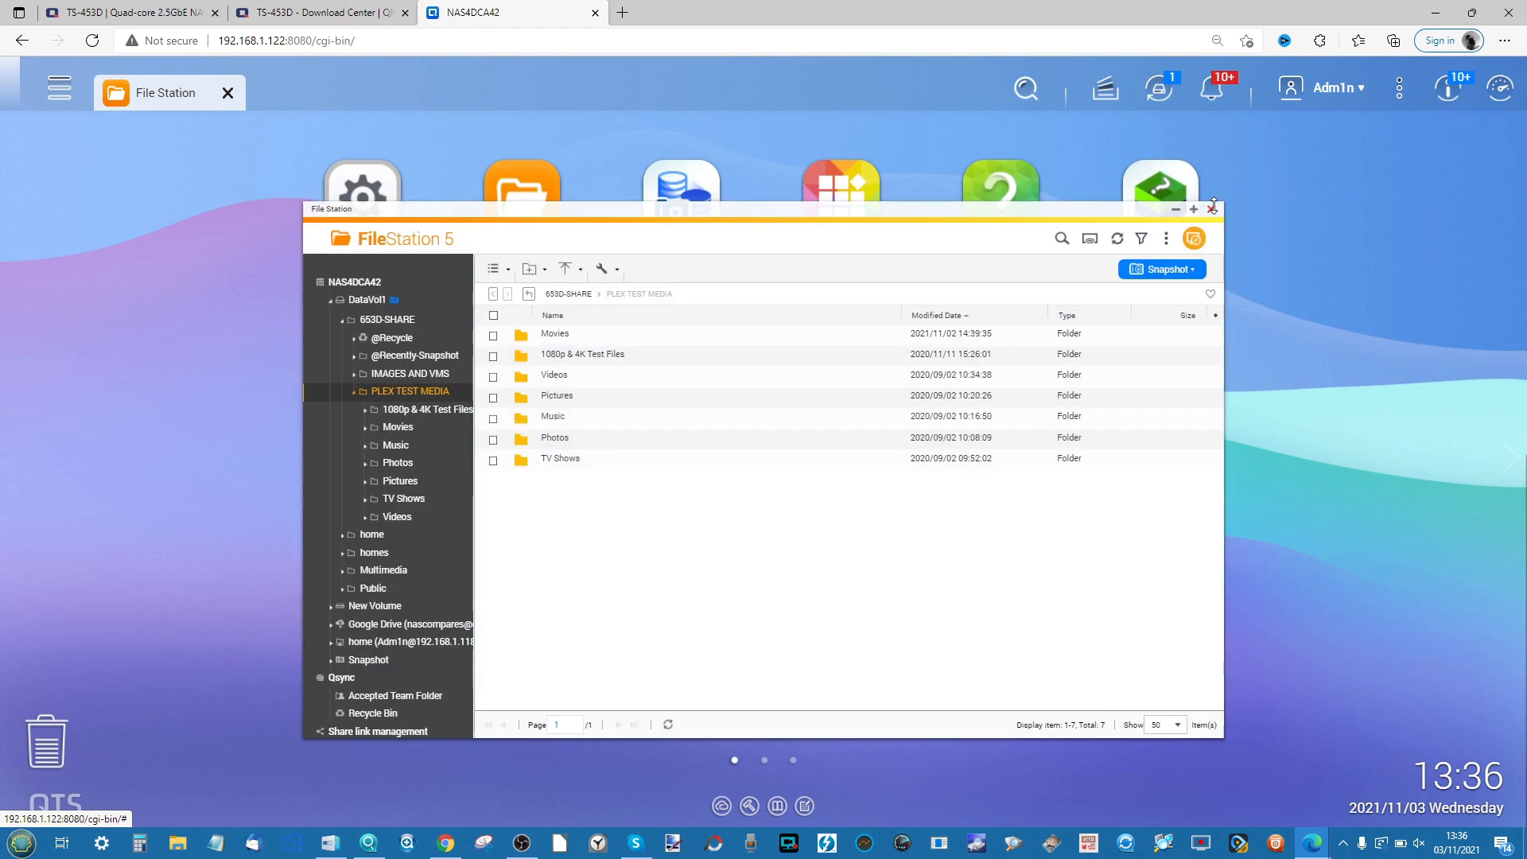
{"action": "left_click", "coordinate": [1210, 208]}
Check the Adm1n user's shared folder permissions in the Control Panel's user list without changing them.
{"action": "left_click", "coordinate": [363, 196]}
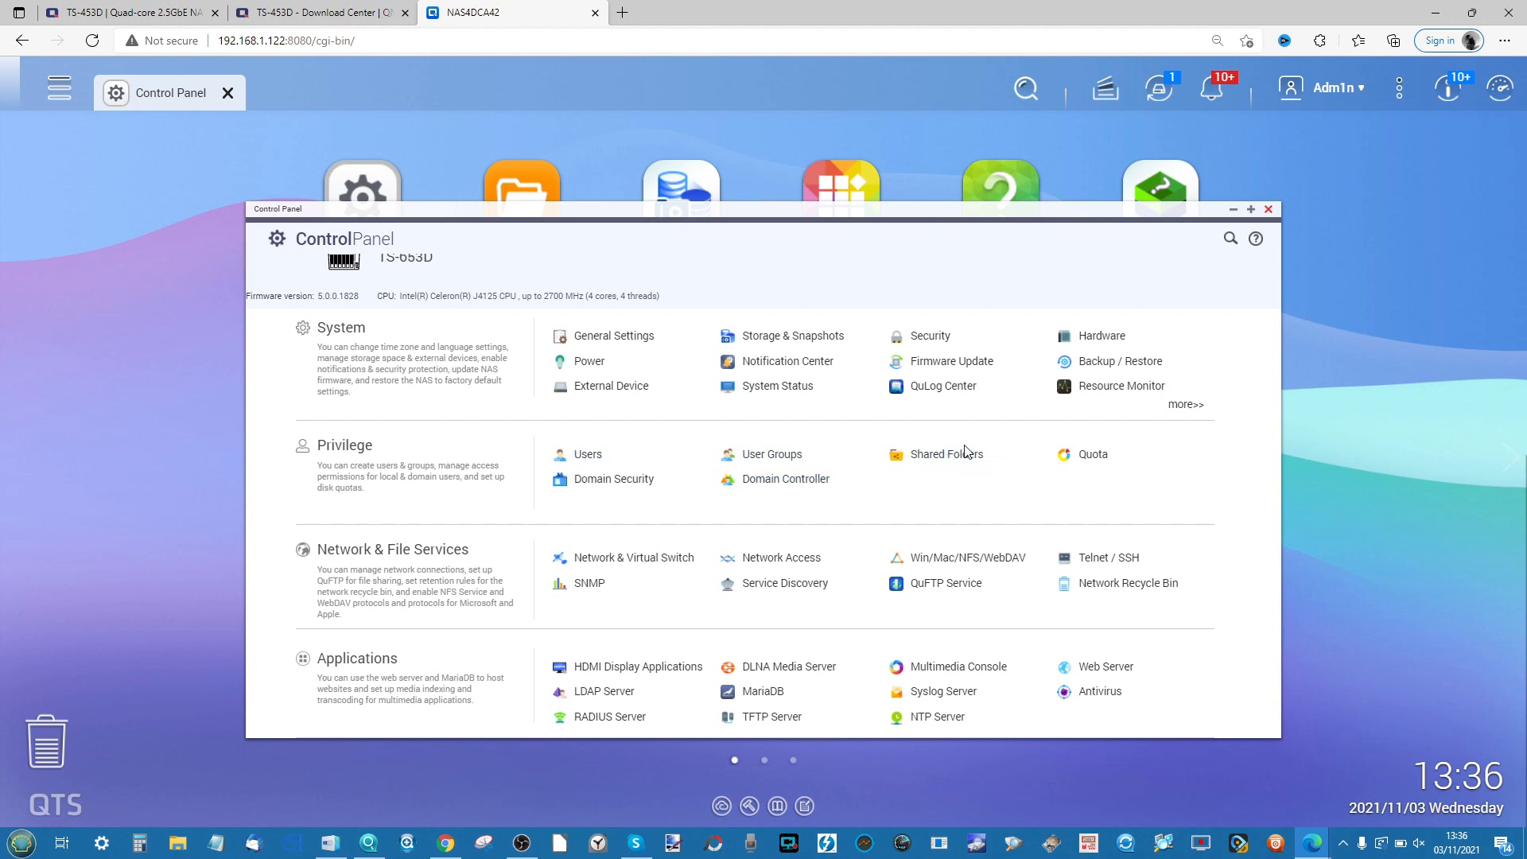
{"action": "left_click", "coordinate": [586, 453]}
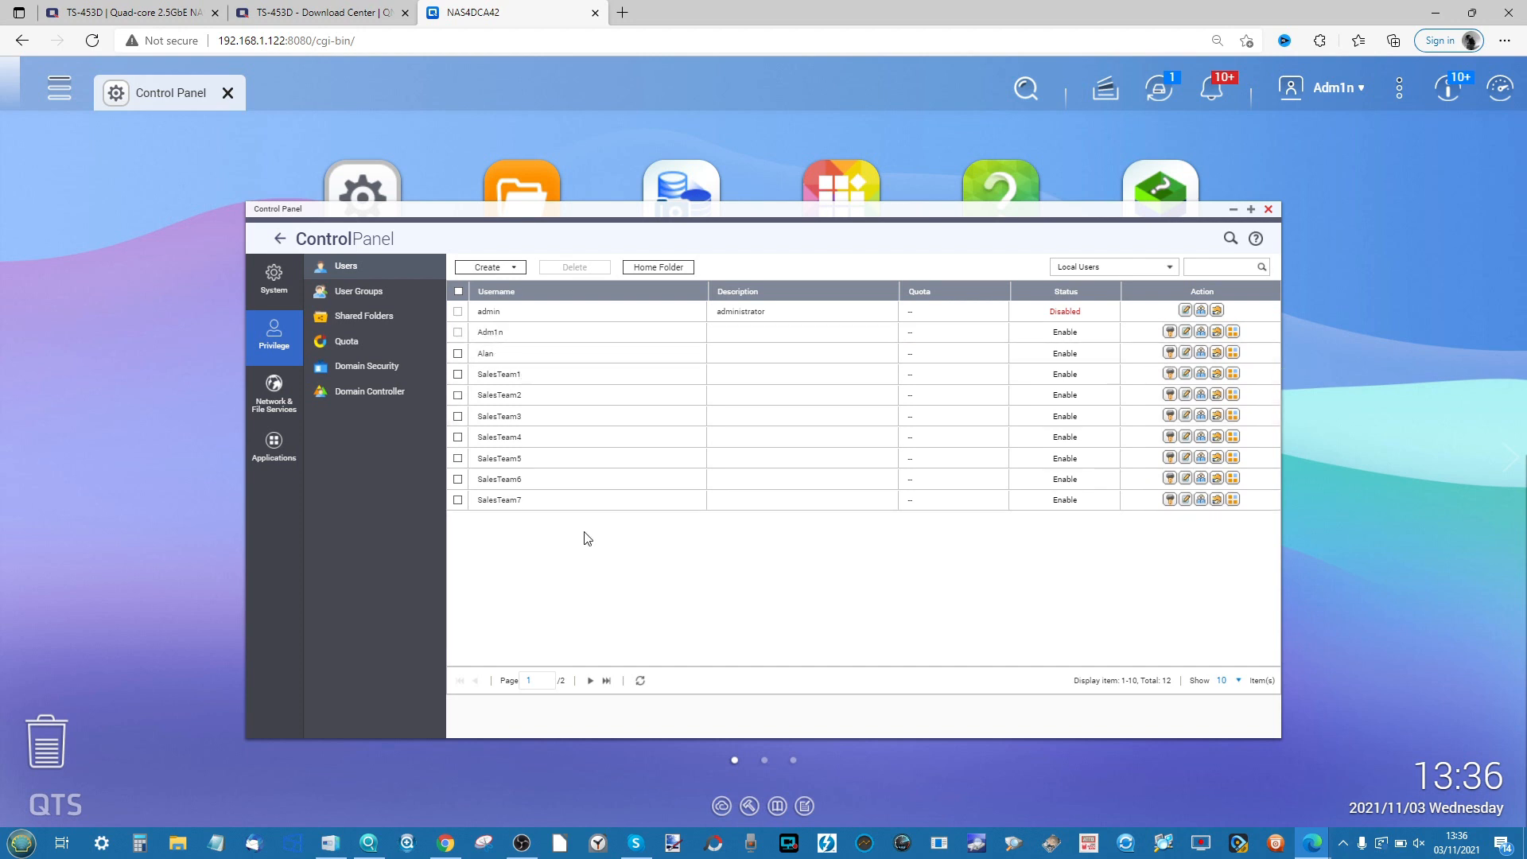
{"action": "left_click", "coordinate": [1215, 333]}
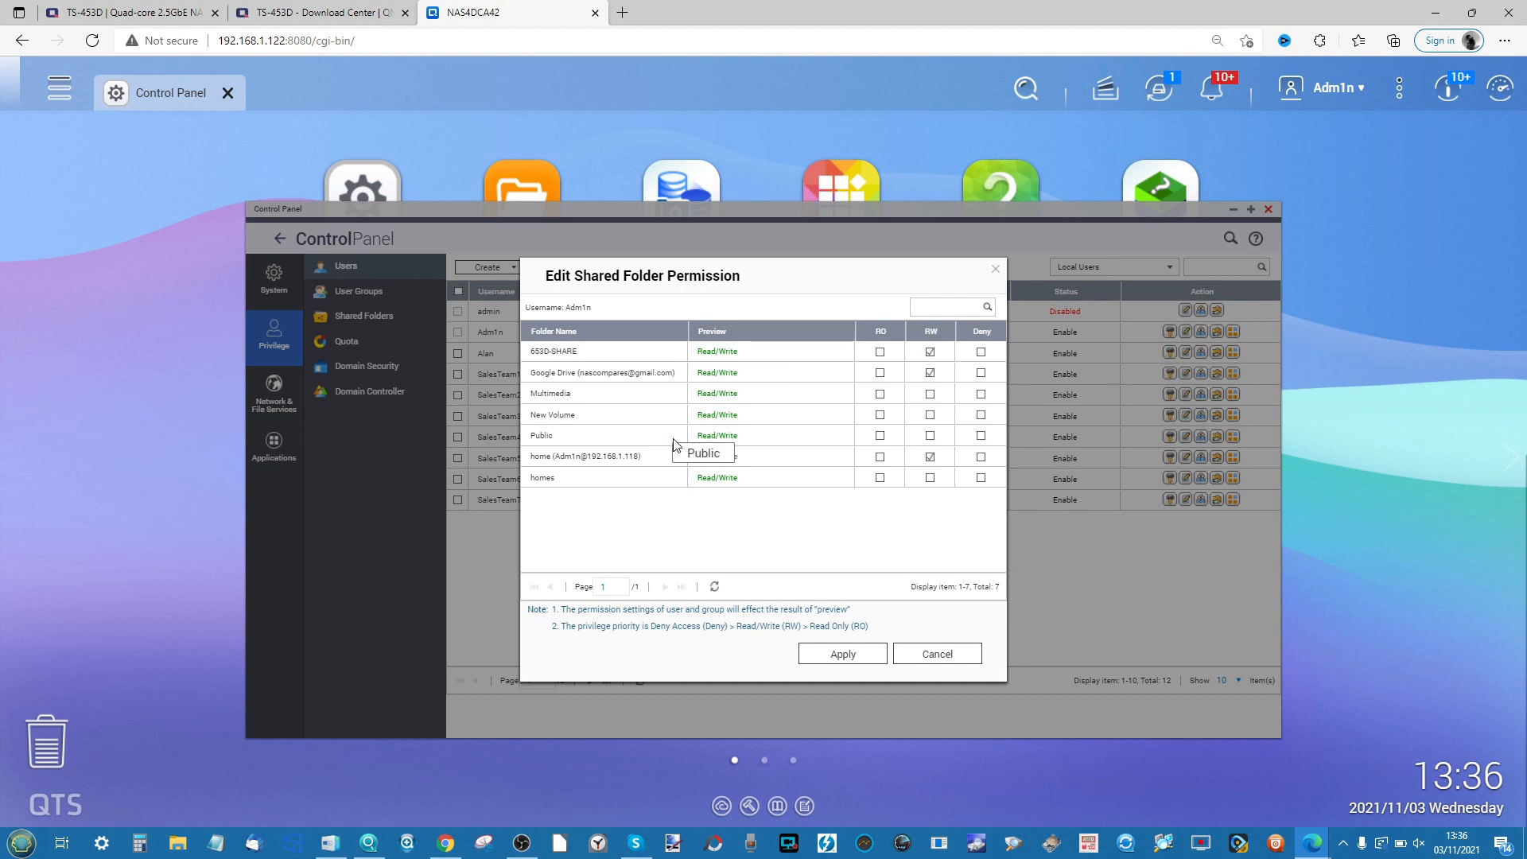
{"action": "left_click", "coordinate": [994, 269]}
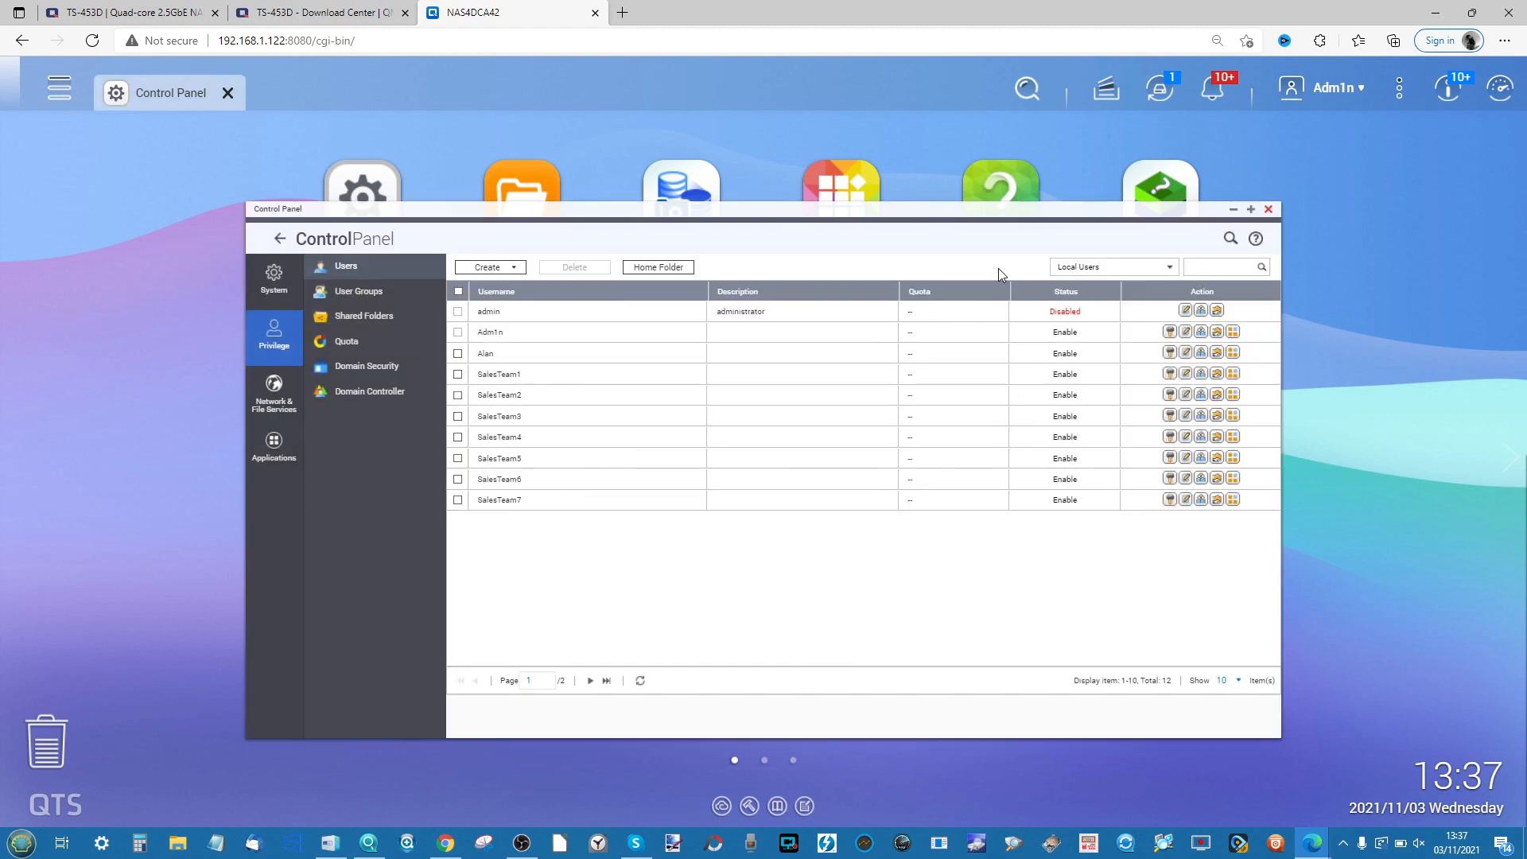
Review which network services and applications the Adm1n user is granted, cancel without changes and close the Control Panel.
{"action": "left_click", "coordinate": [1231, 334]}
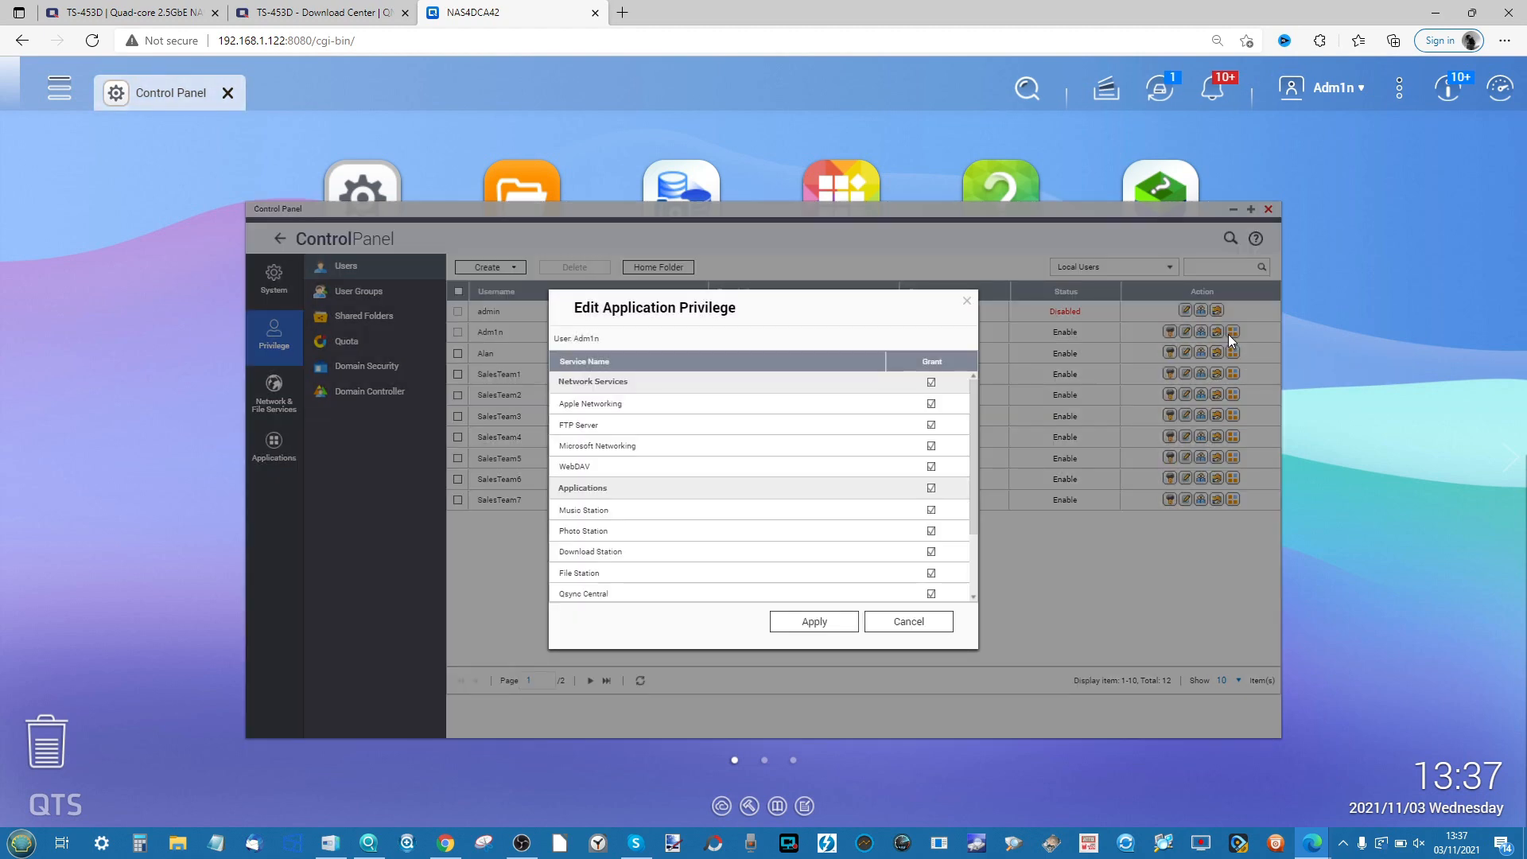
{"action": "scroll", "coordinate": [707, 443], "scroll_direction": "down", "scroll_amount": 3}
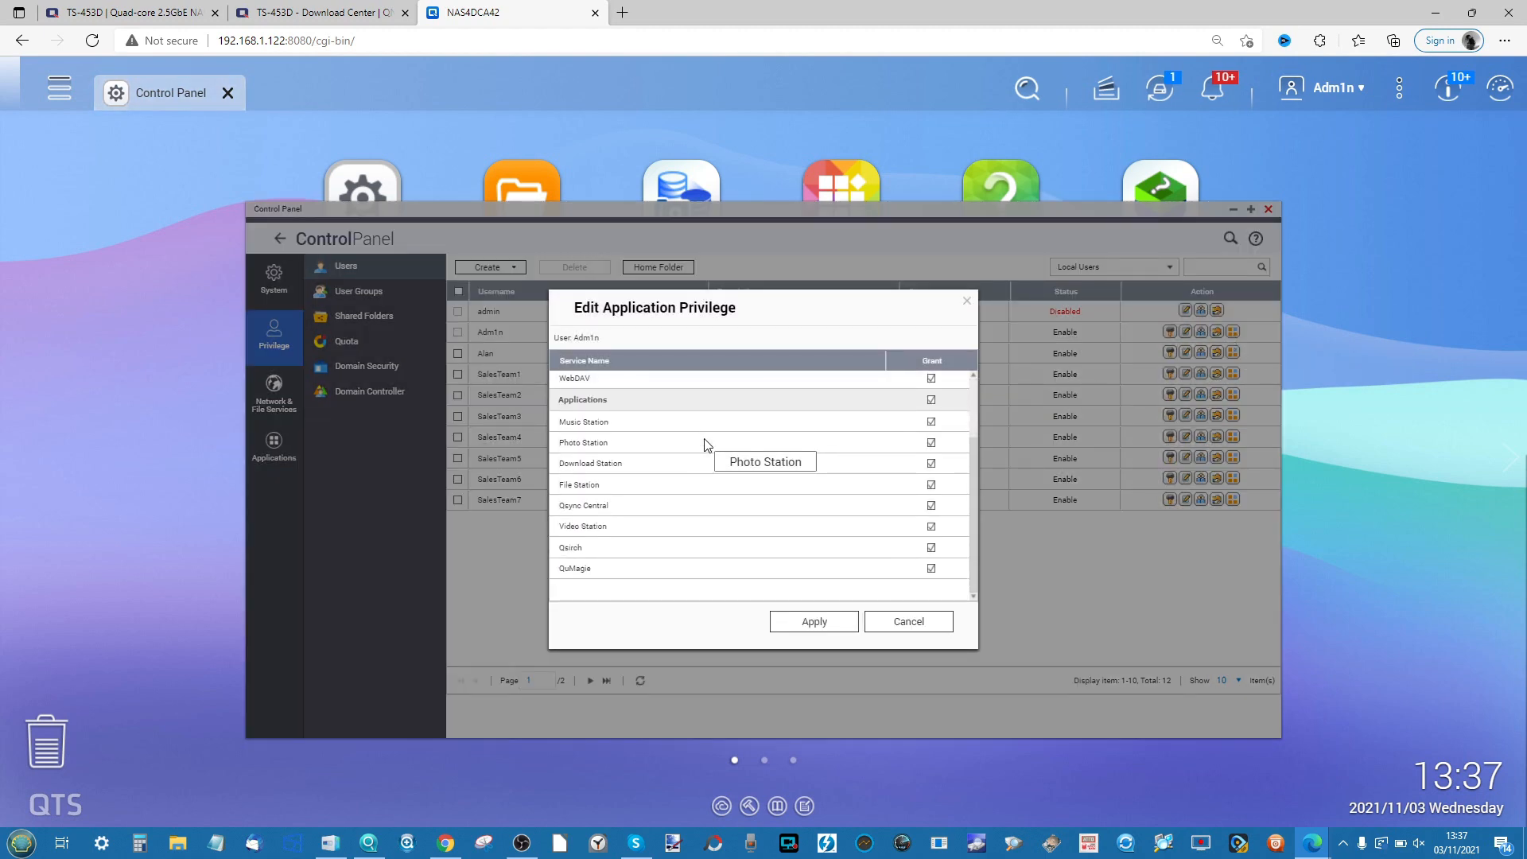
{"action": "scroll", "coordinate": [707, 445], "scroll_direction": "up", "scroll_amount": 2}
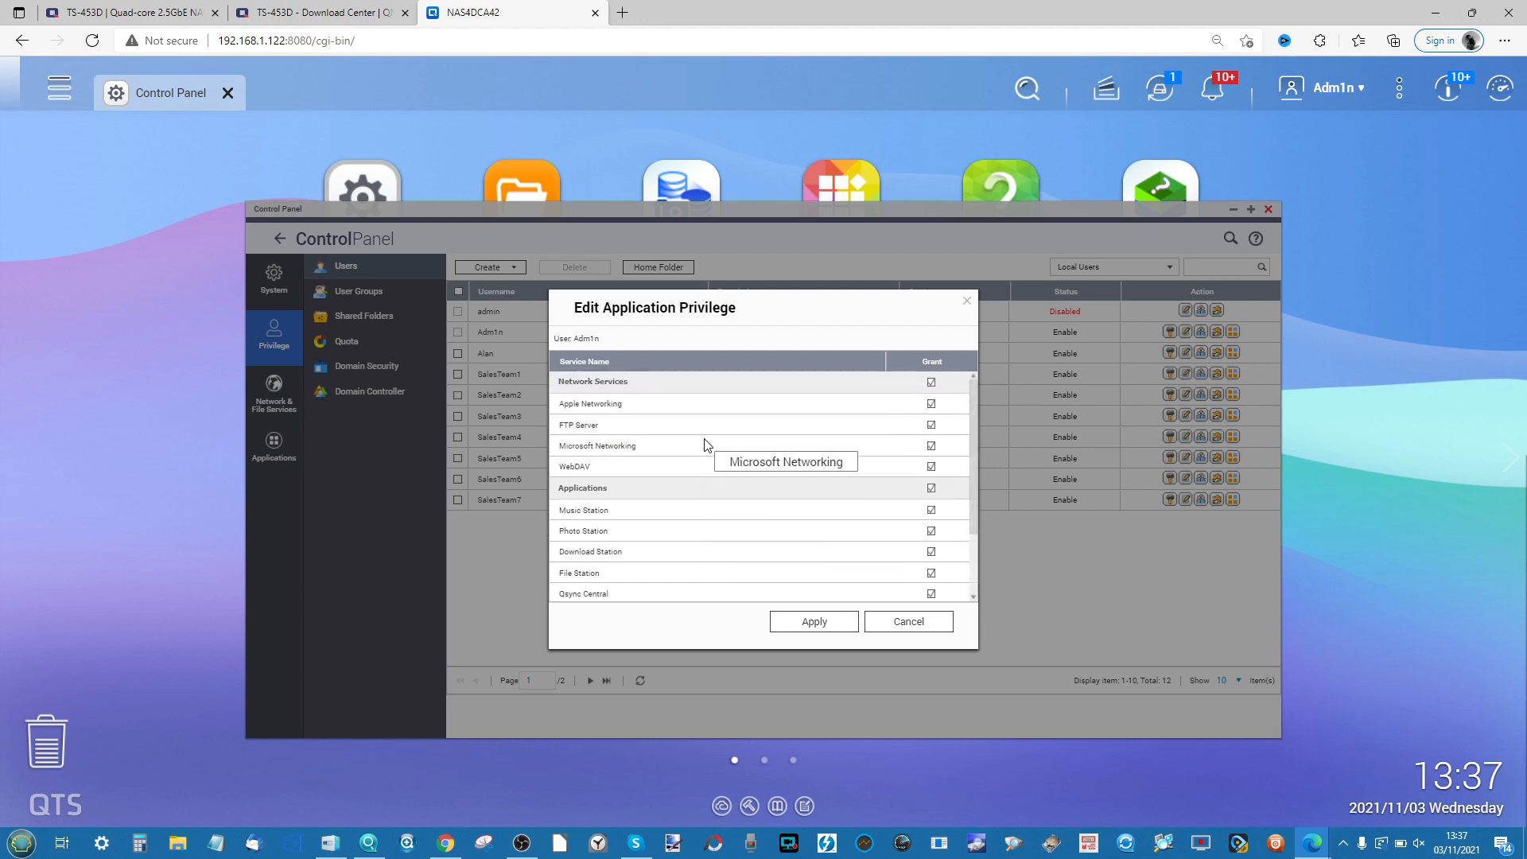
{"action": "scroll", "coordinate": [706, 445], "scroll_direction": "down", "scroll_amount": 2}
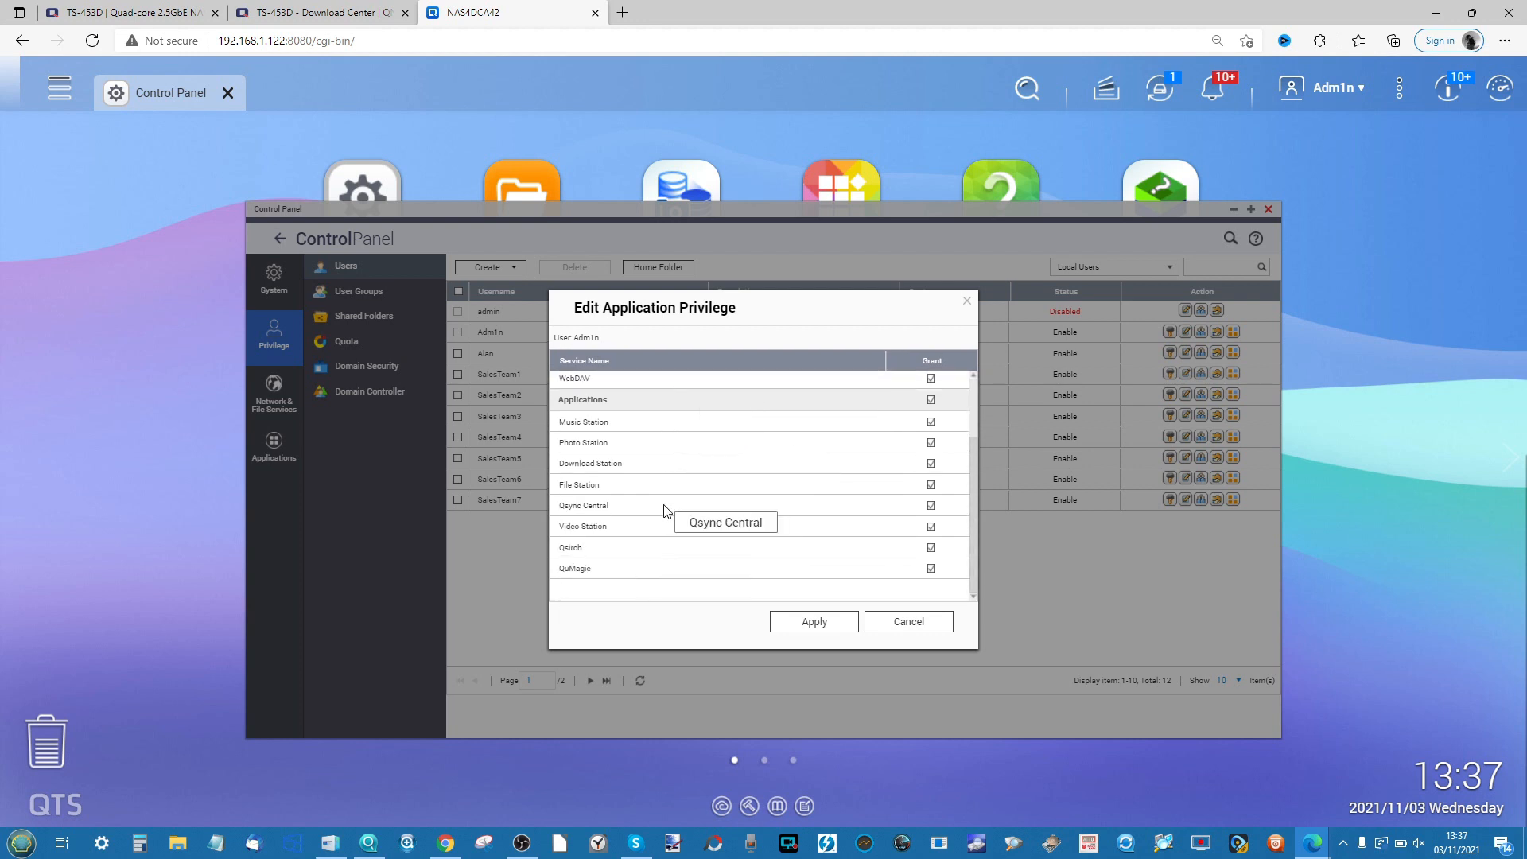
{"action": "scroll", "coordinate": [666, 510], "scroll_direction": "up", "scroll_amount": 2}
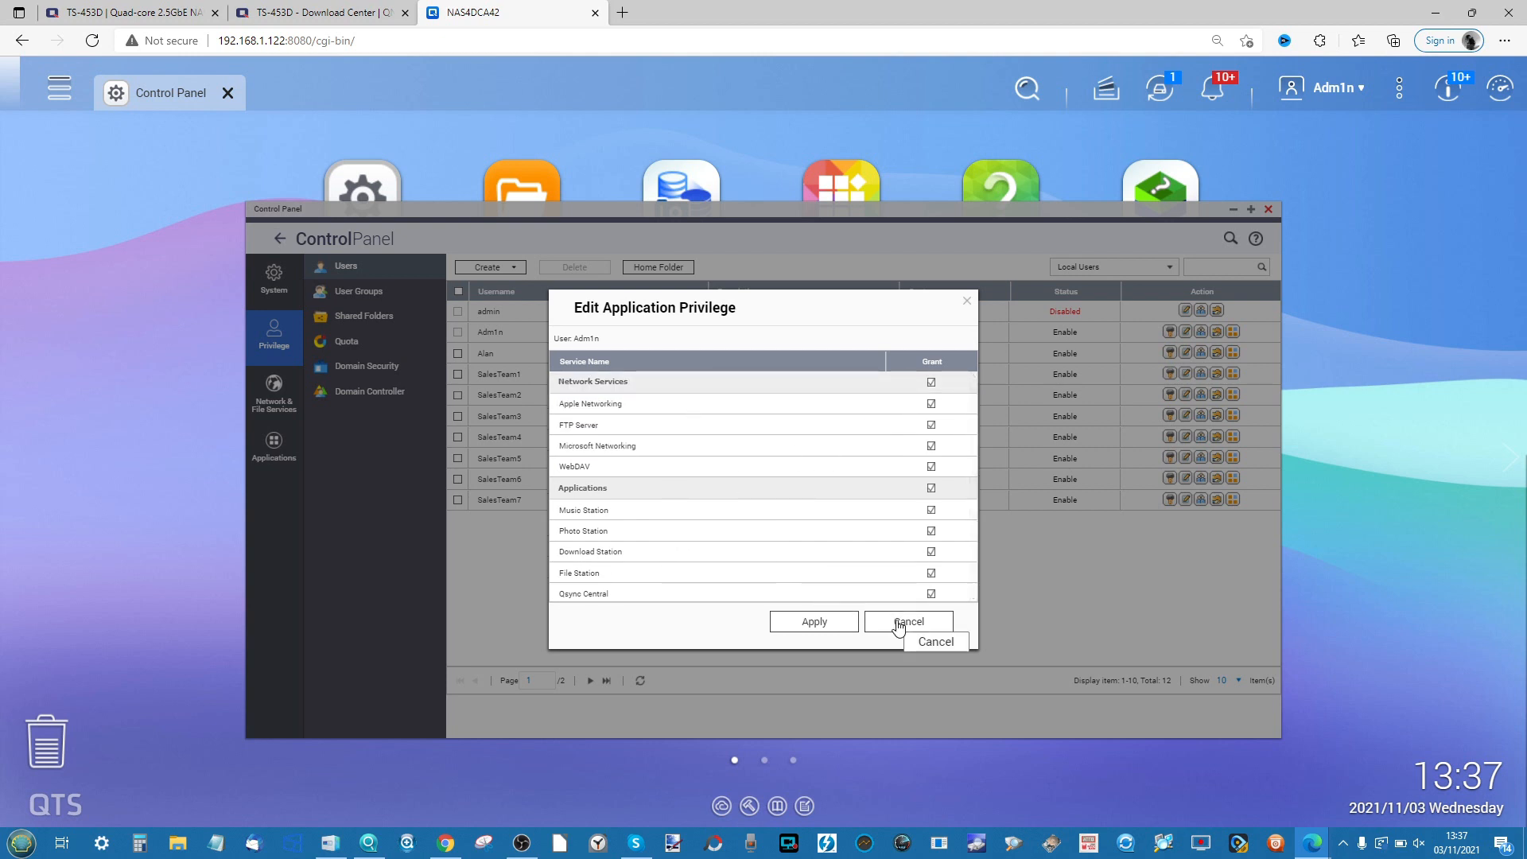
{"action": "scroll", "coordinate": [734, 472], "scroll_direction": "down", "scroll_amount": 2}
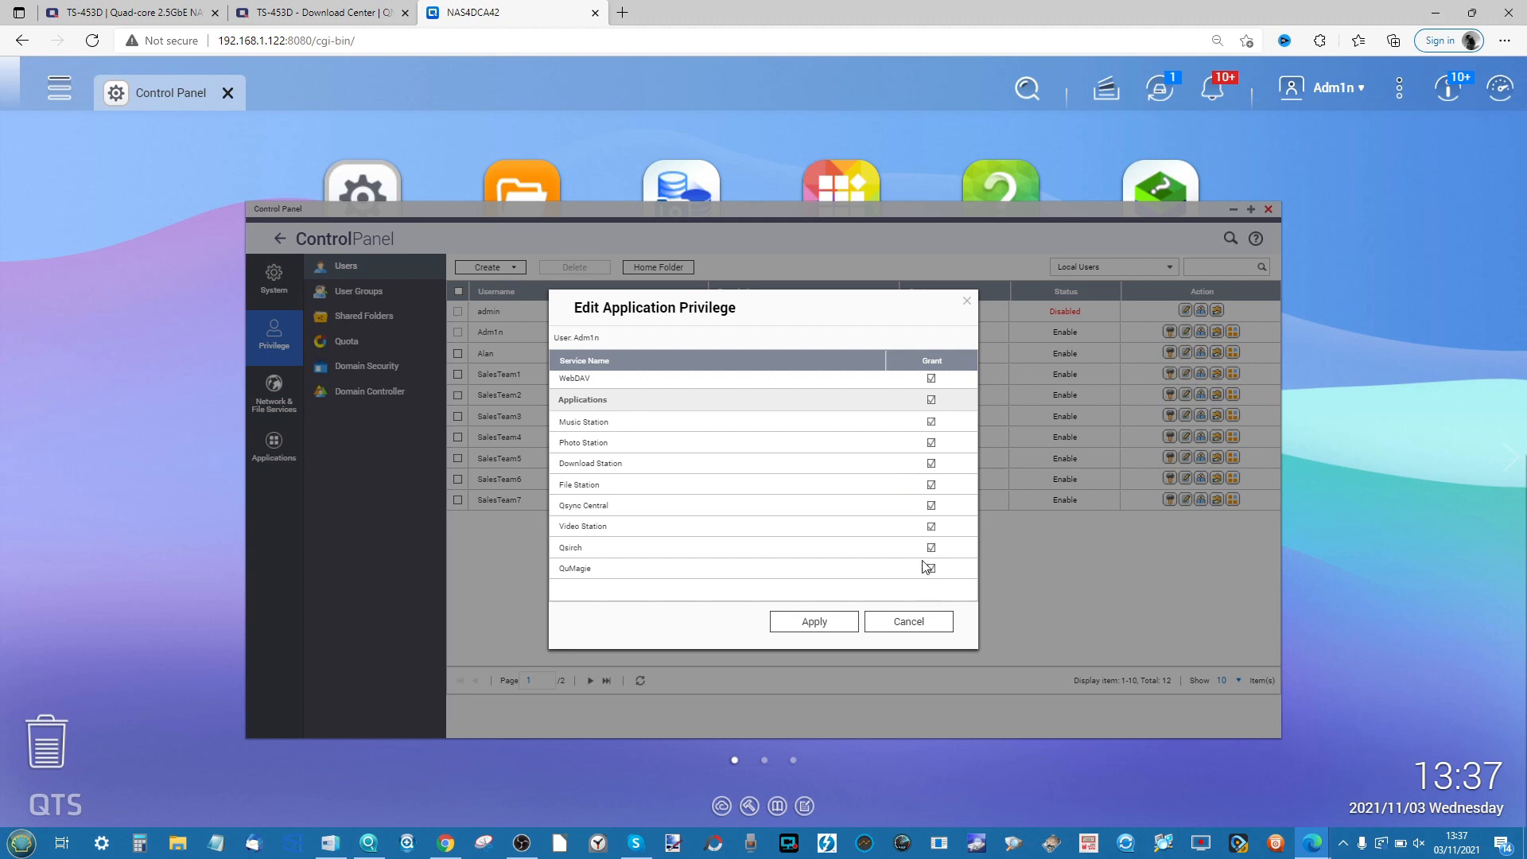
{"action": "left_click", "coordinate": [907, 622]}
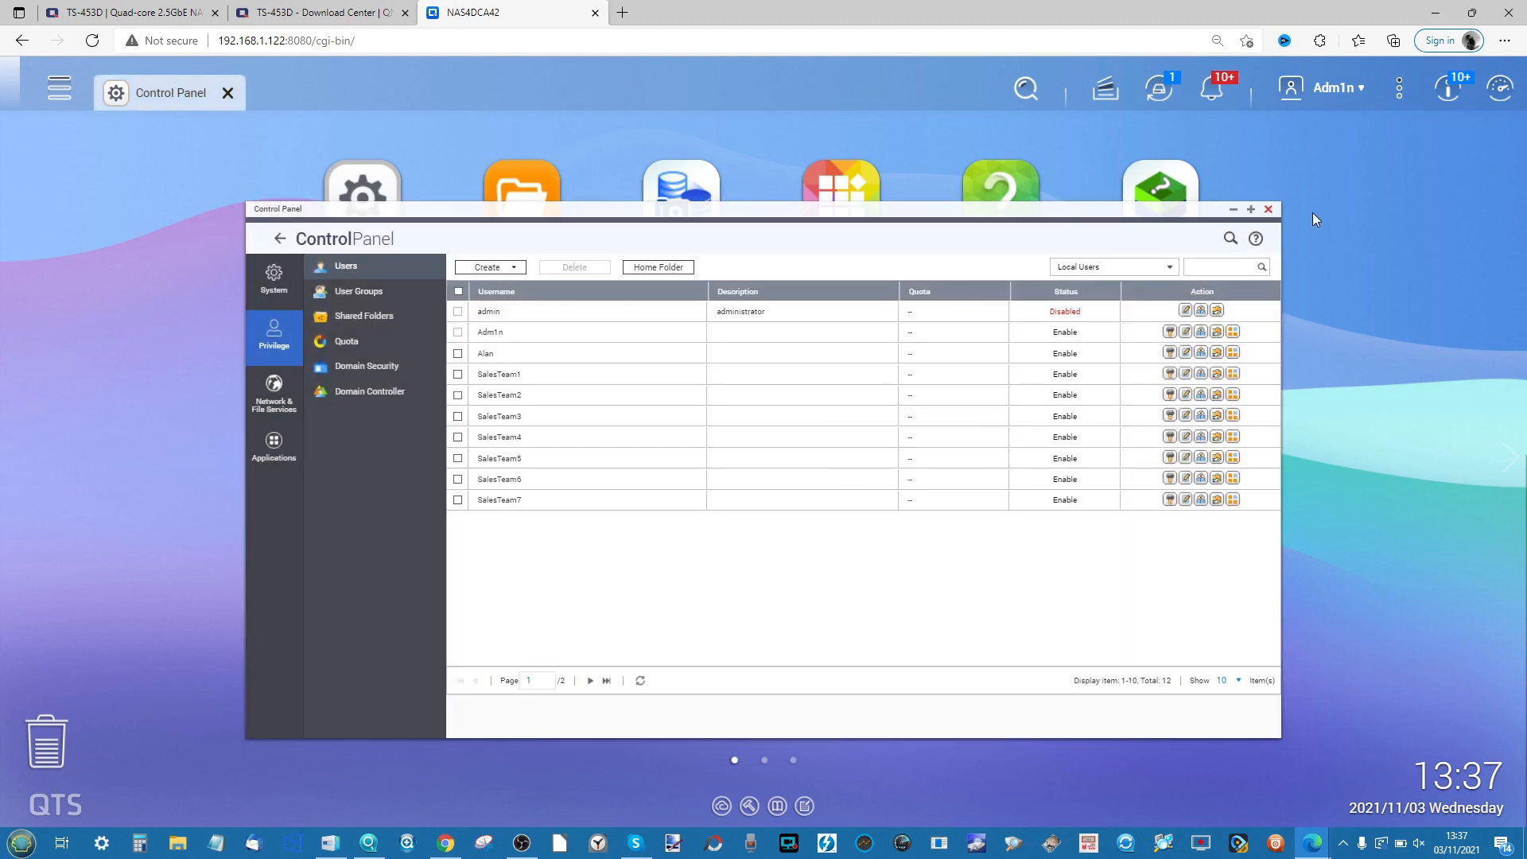
{"action": "left_click", "coordinate": [1267, 210]}
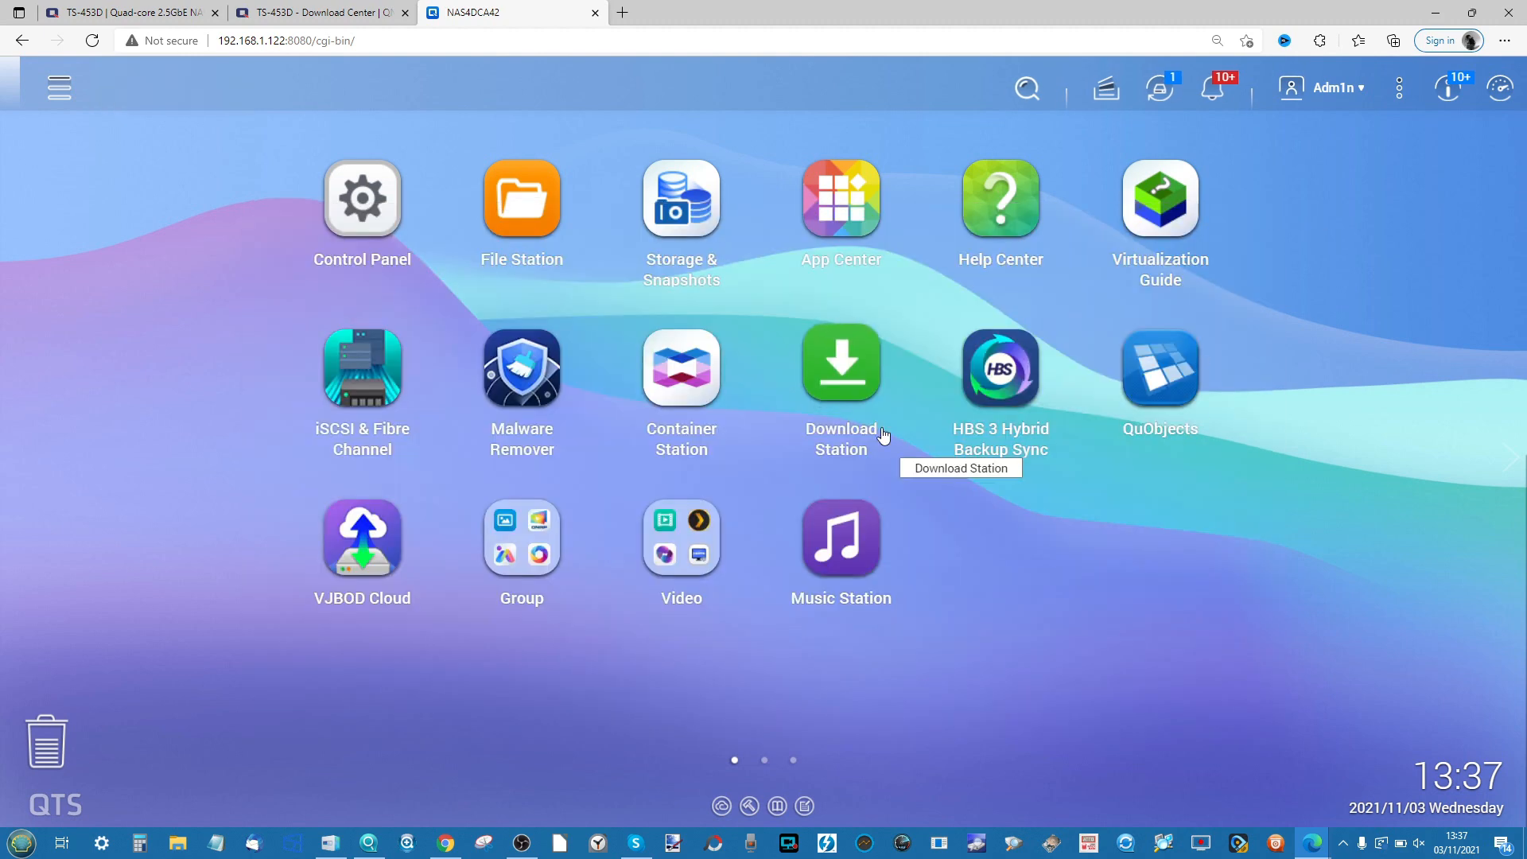
Find Plex Media Server among the Entertainment apps in App Center, review its details page and close App Center.
{"action": "left_click", "coordinate": [849, 204]}
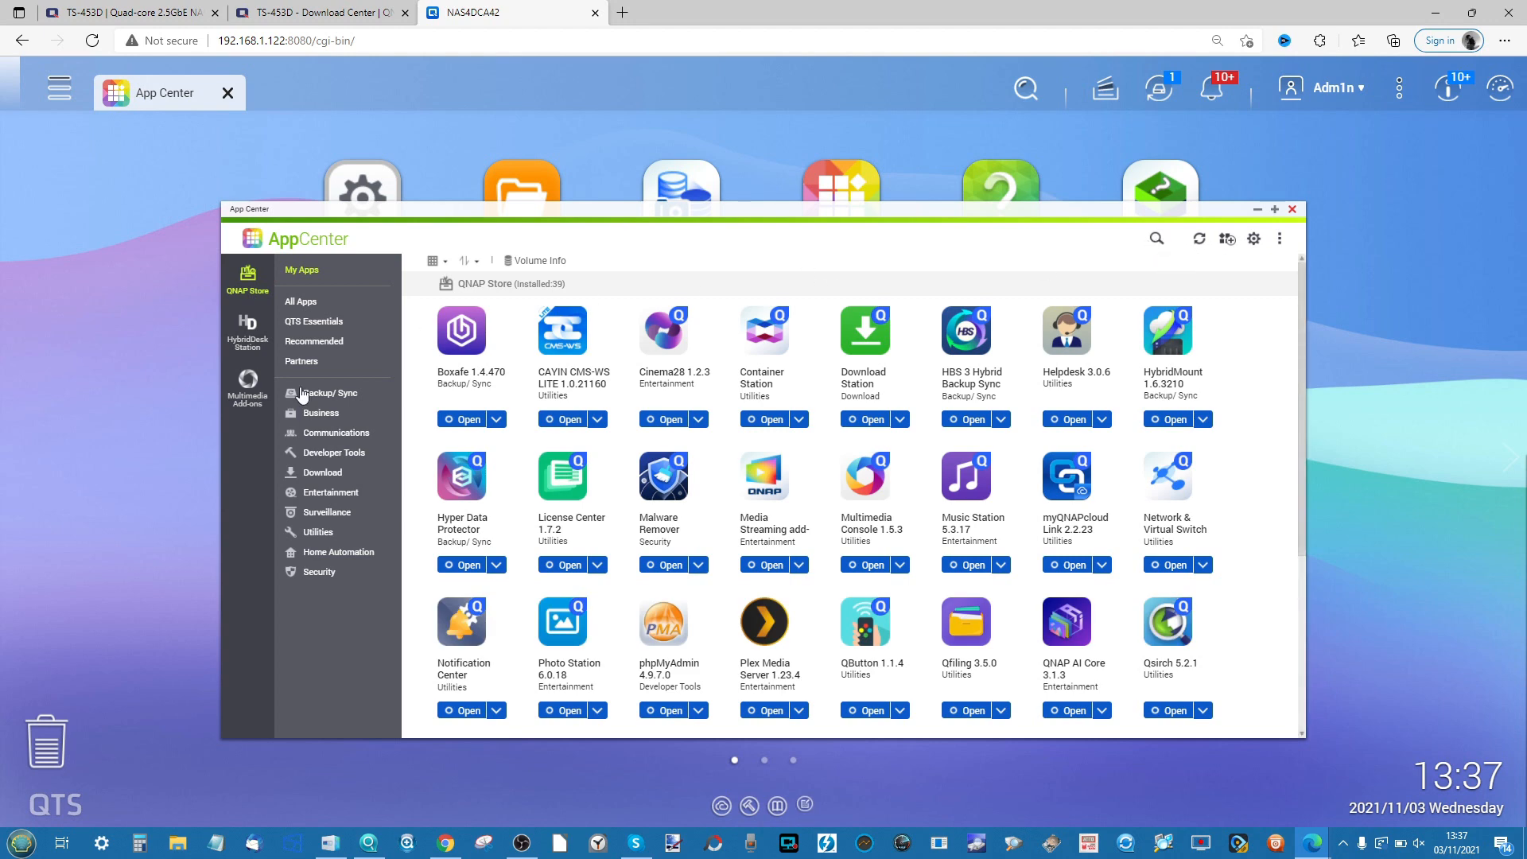
{"action": "left_click", "coordinate": [342, 498]}
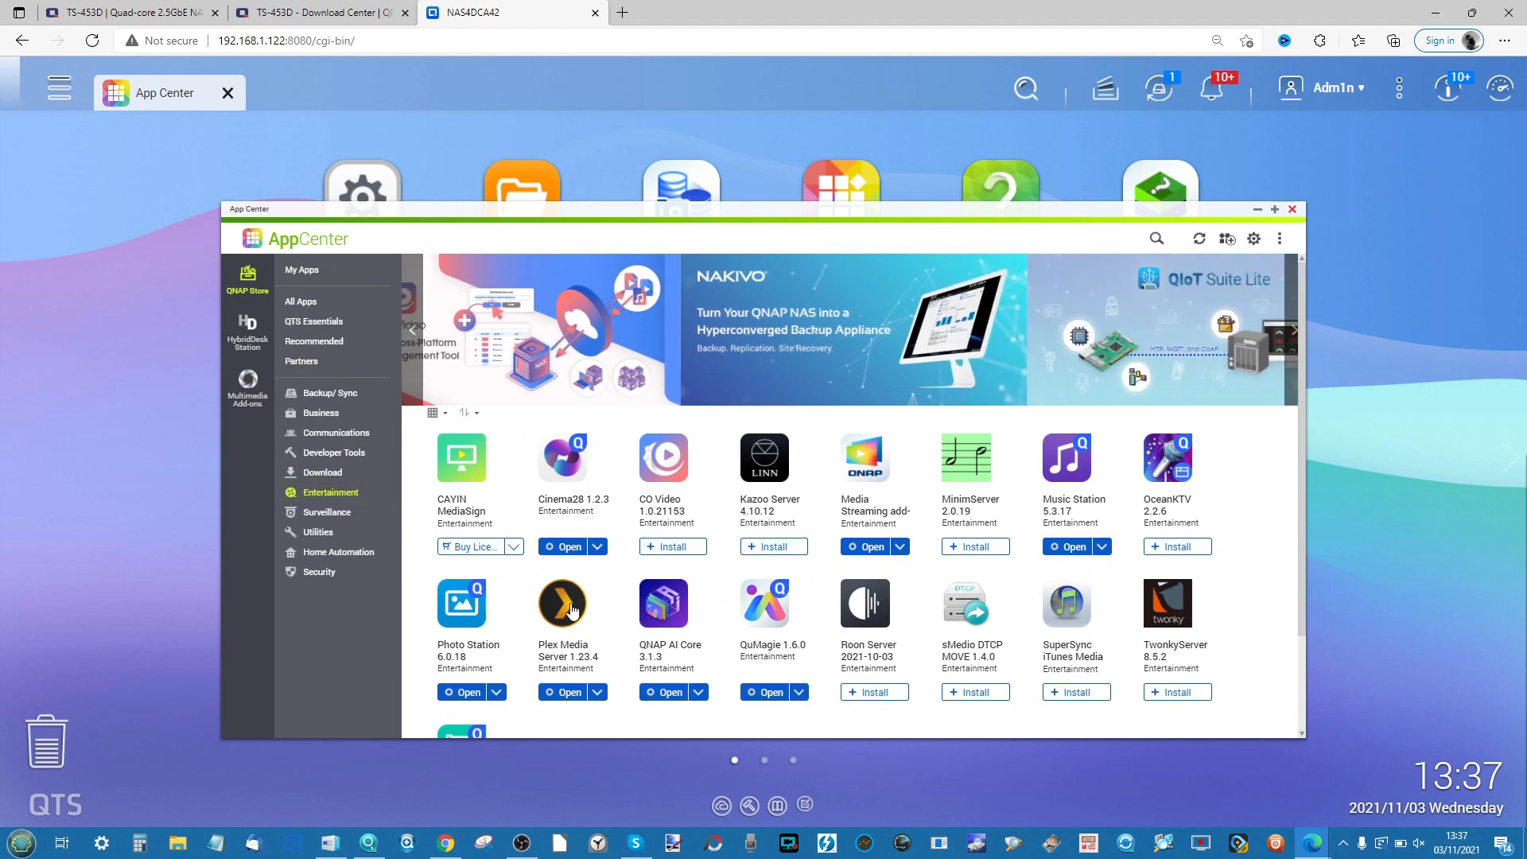
{"action": "left_click", "coordinate": [572, 609]}
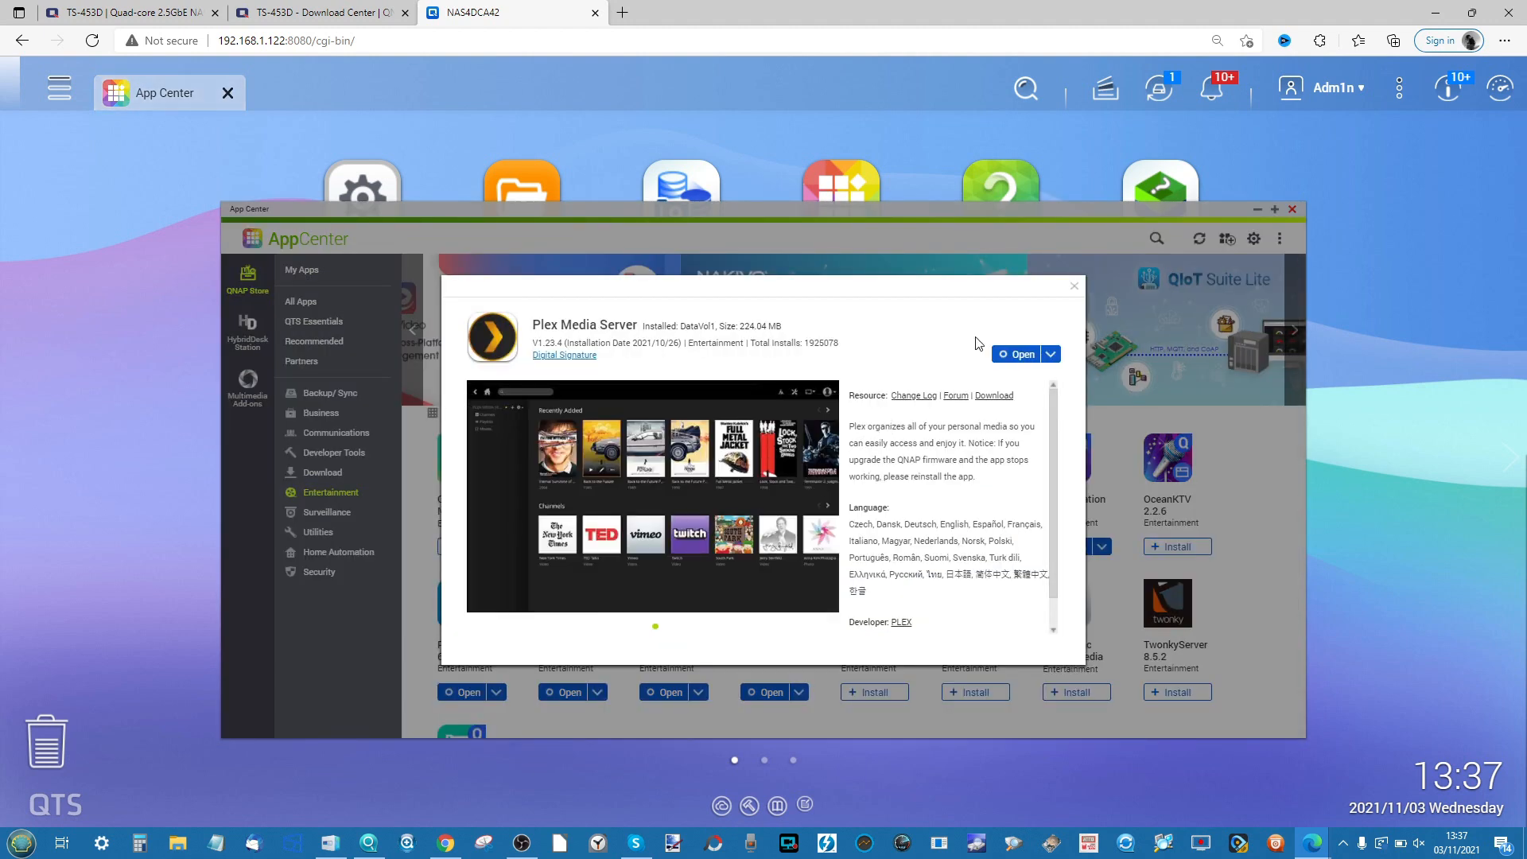
{"action": "scroll", "coordinate": [1031, 367], "scroll_direction": "up", "scroll_amount": 5}
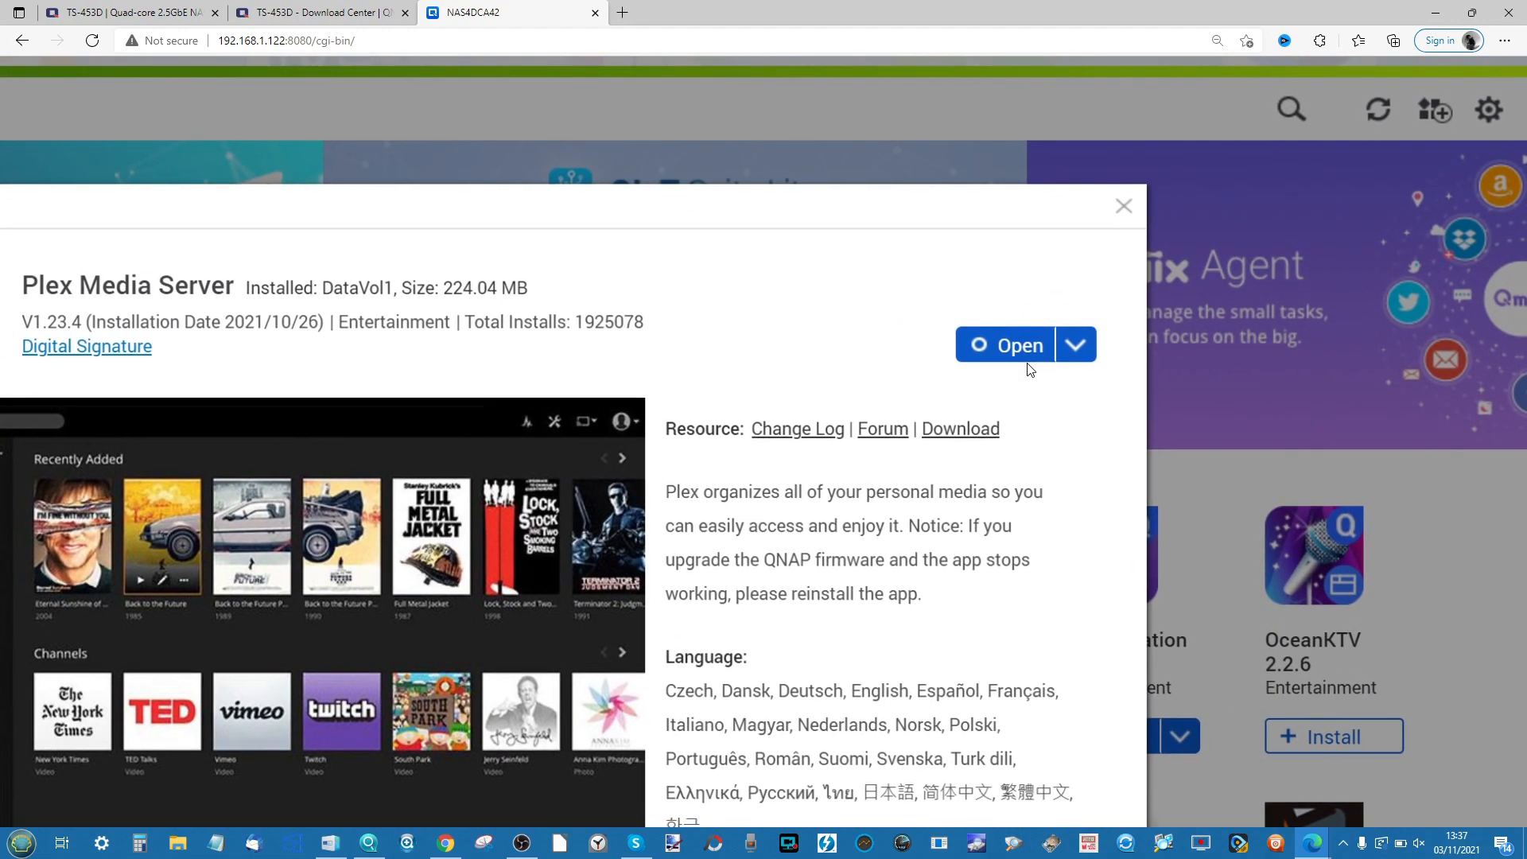
{"action": "scroll", "coordinate": [1032, 367], "scroll_direction": "down", "scroll_amount": 5}
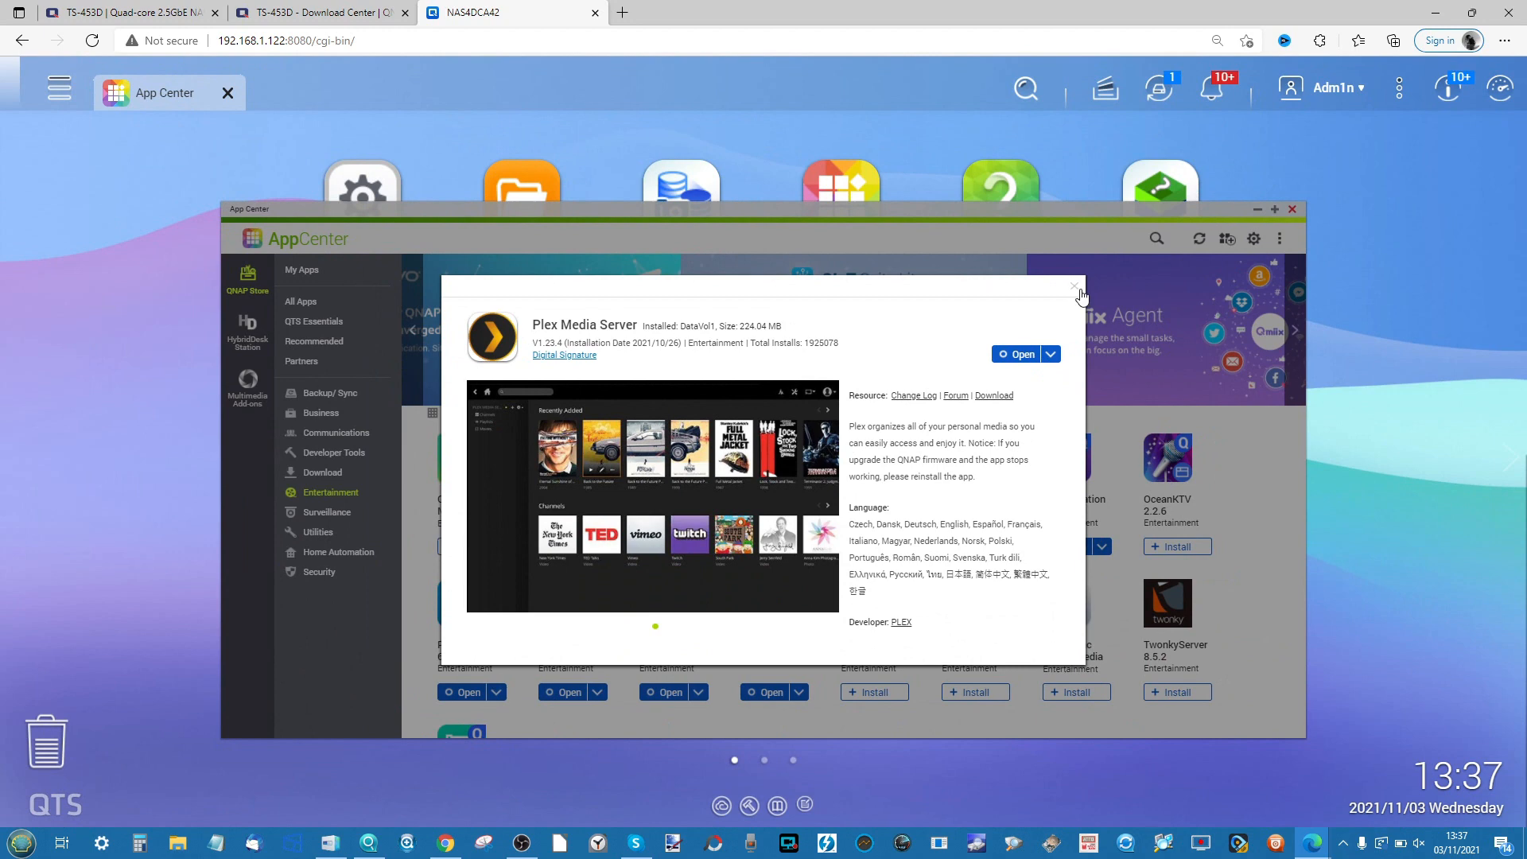
{"action": "left_click", "coordinate": [1073, 286]}
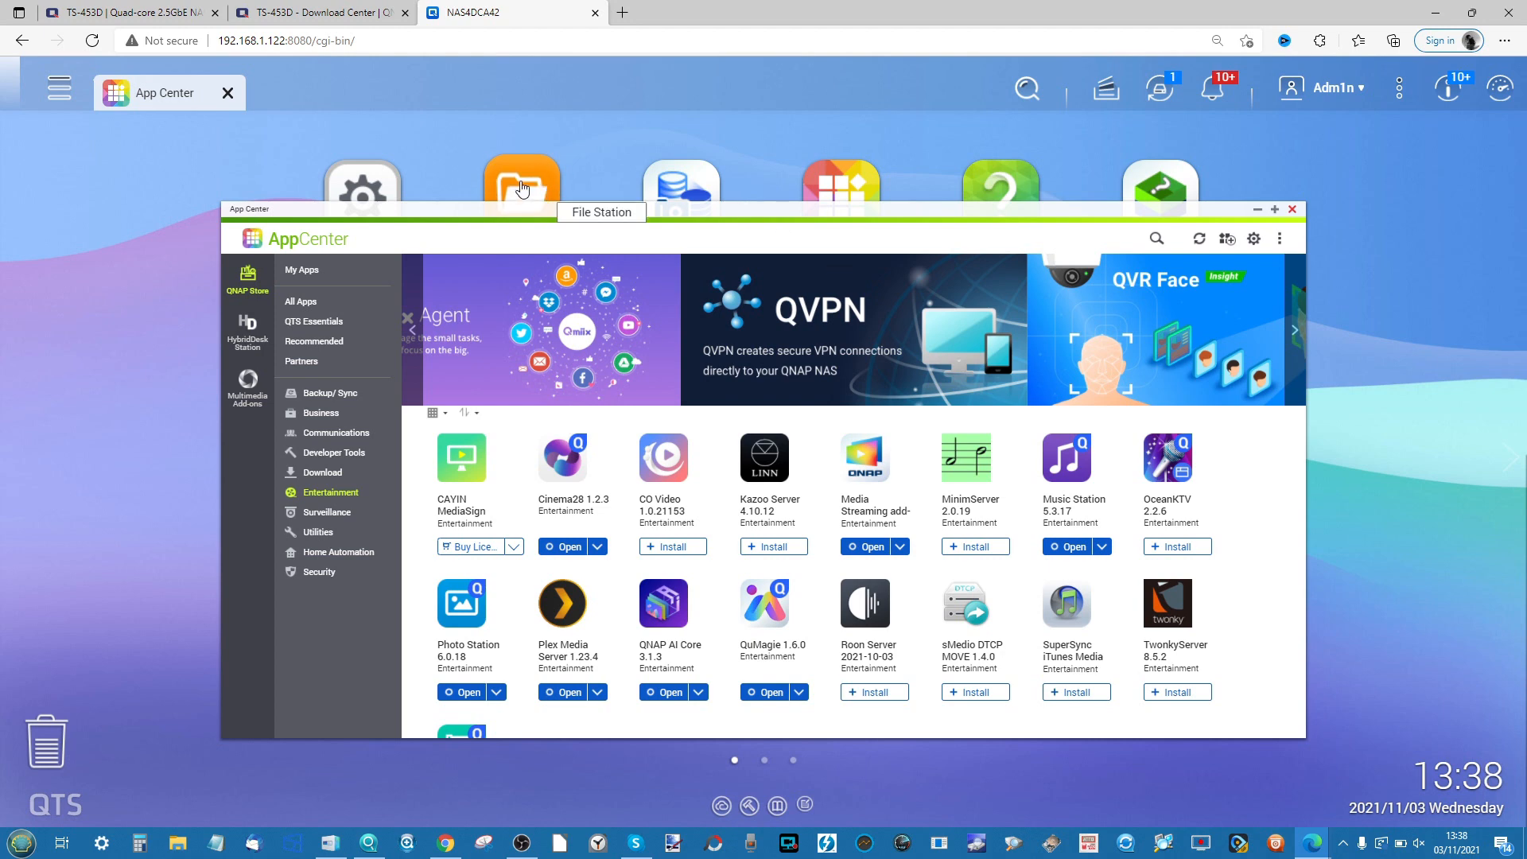
{"action": "left_click_drag", "start_coordinate": [520, 210], "coordinate": [502, 268]}
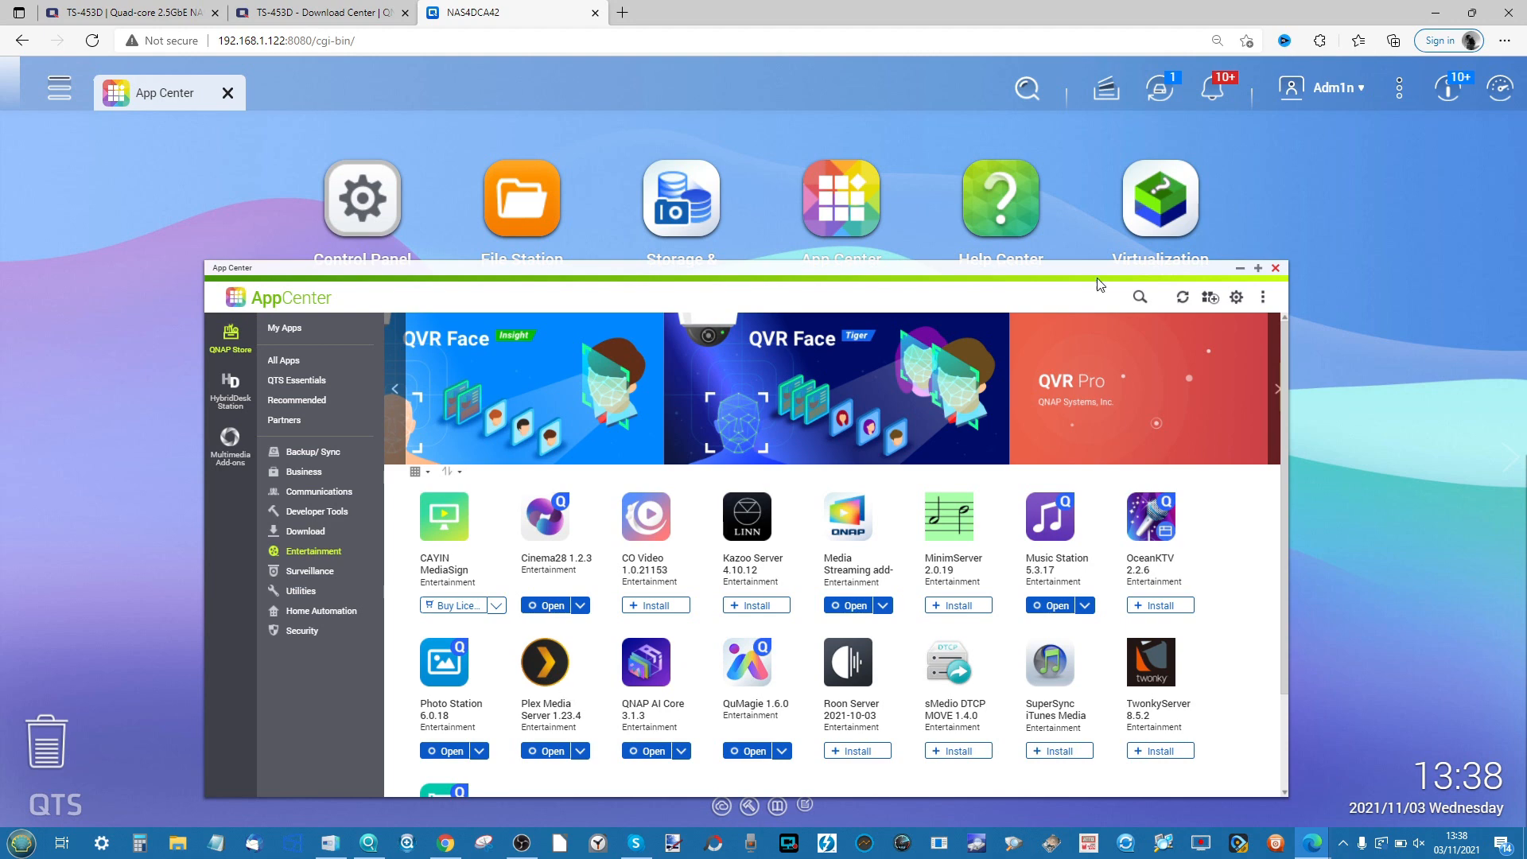
{"action": "left_click", "coordinate": [1276, 268]}
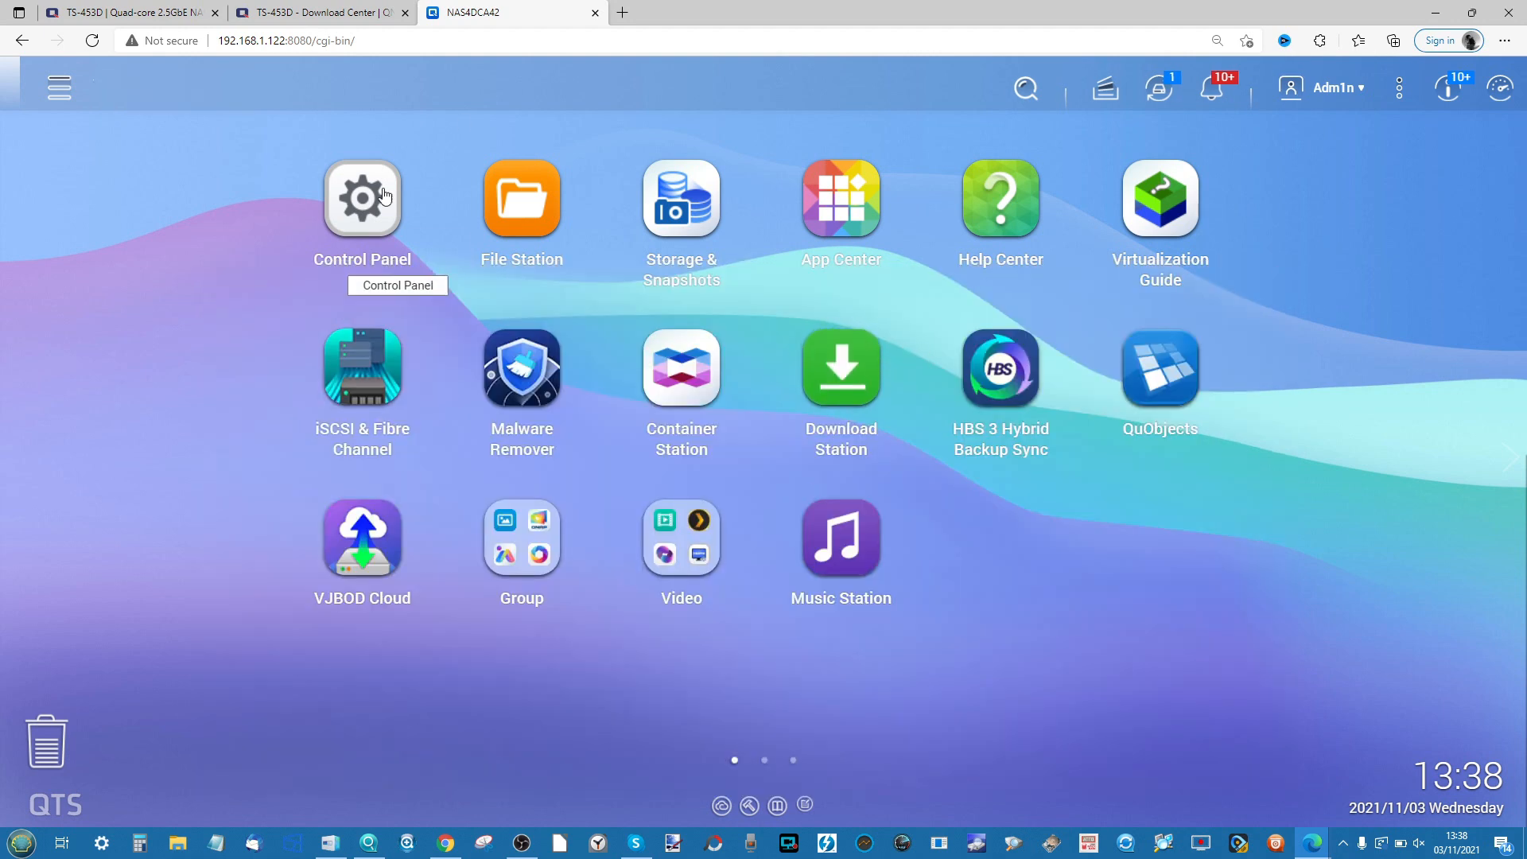
Launch Plex Media Server from the NAS's list of installed applications.
{"action": "left_click", "coordinate": [705, 533]}
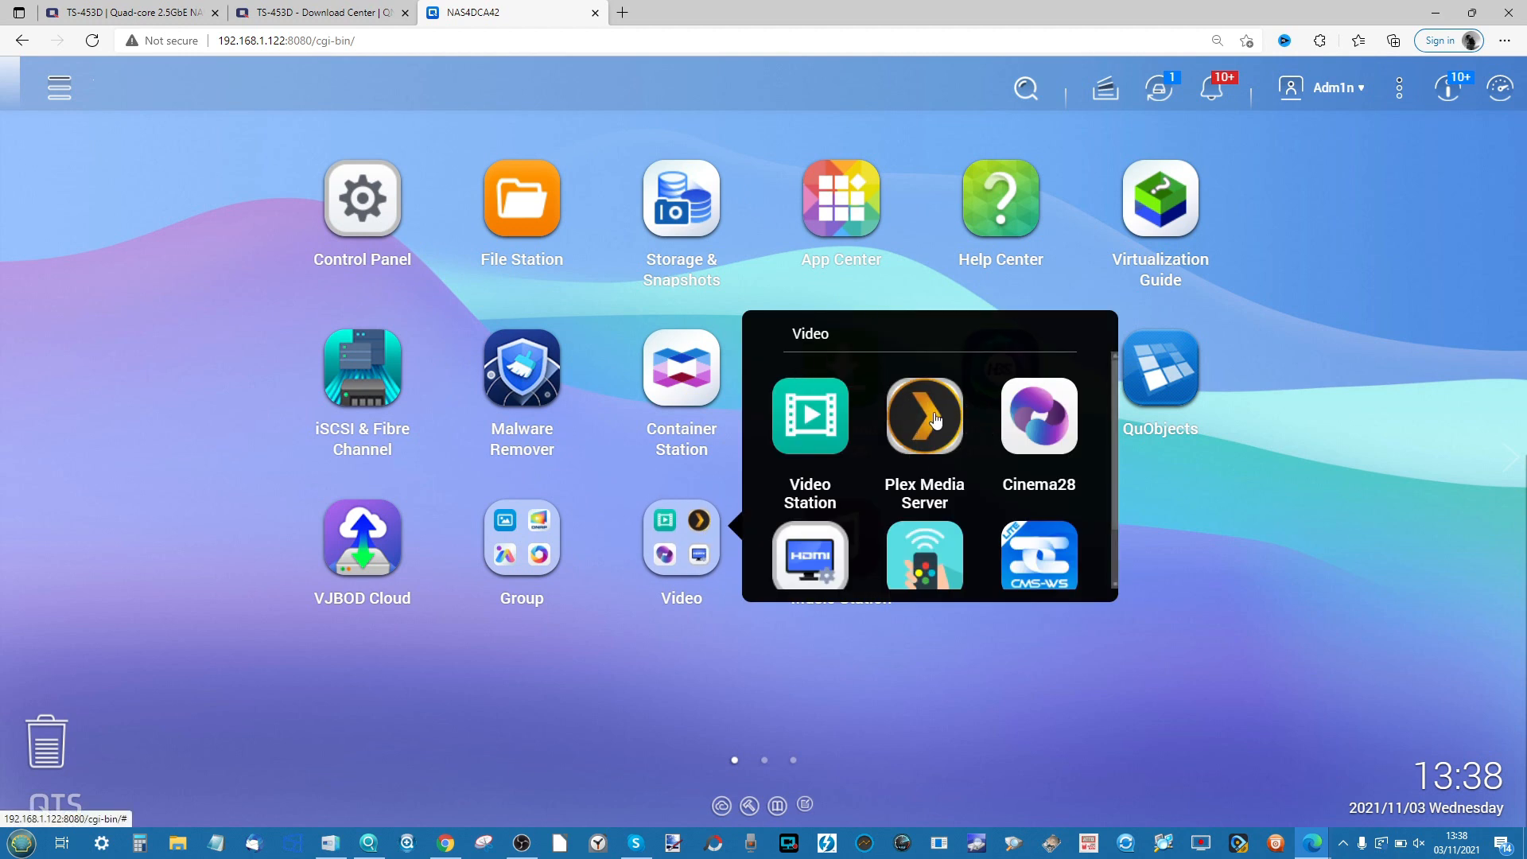
{"action": "left_click", "coordinate": [1193, 516]}
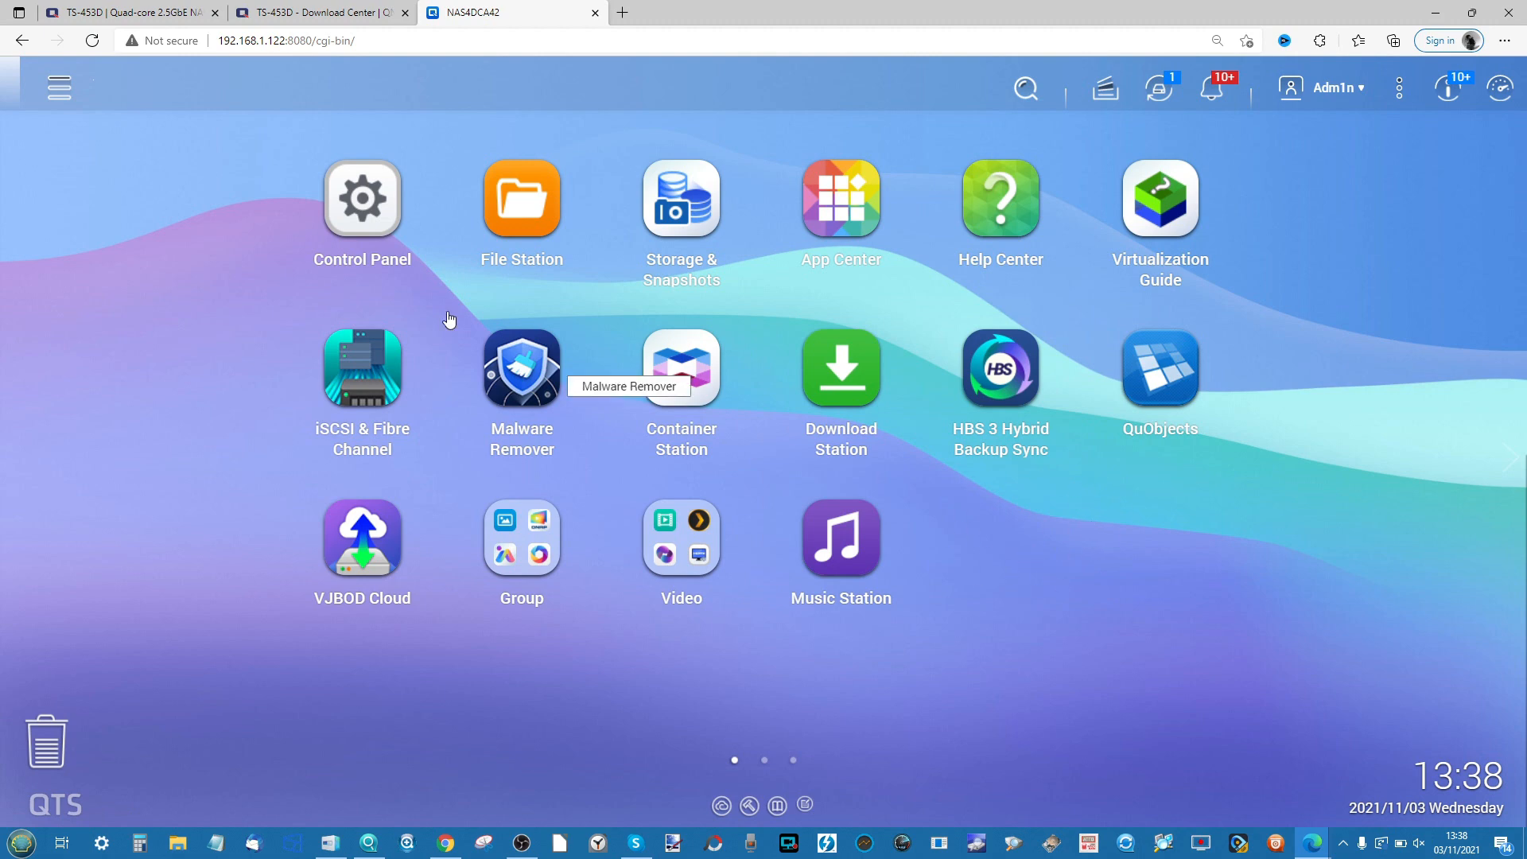
{"action": "left_click", "coordinate": [58, 95]}
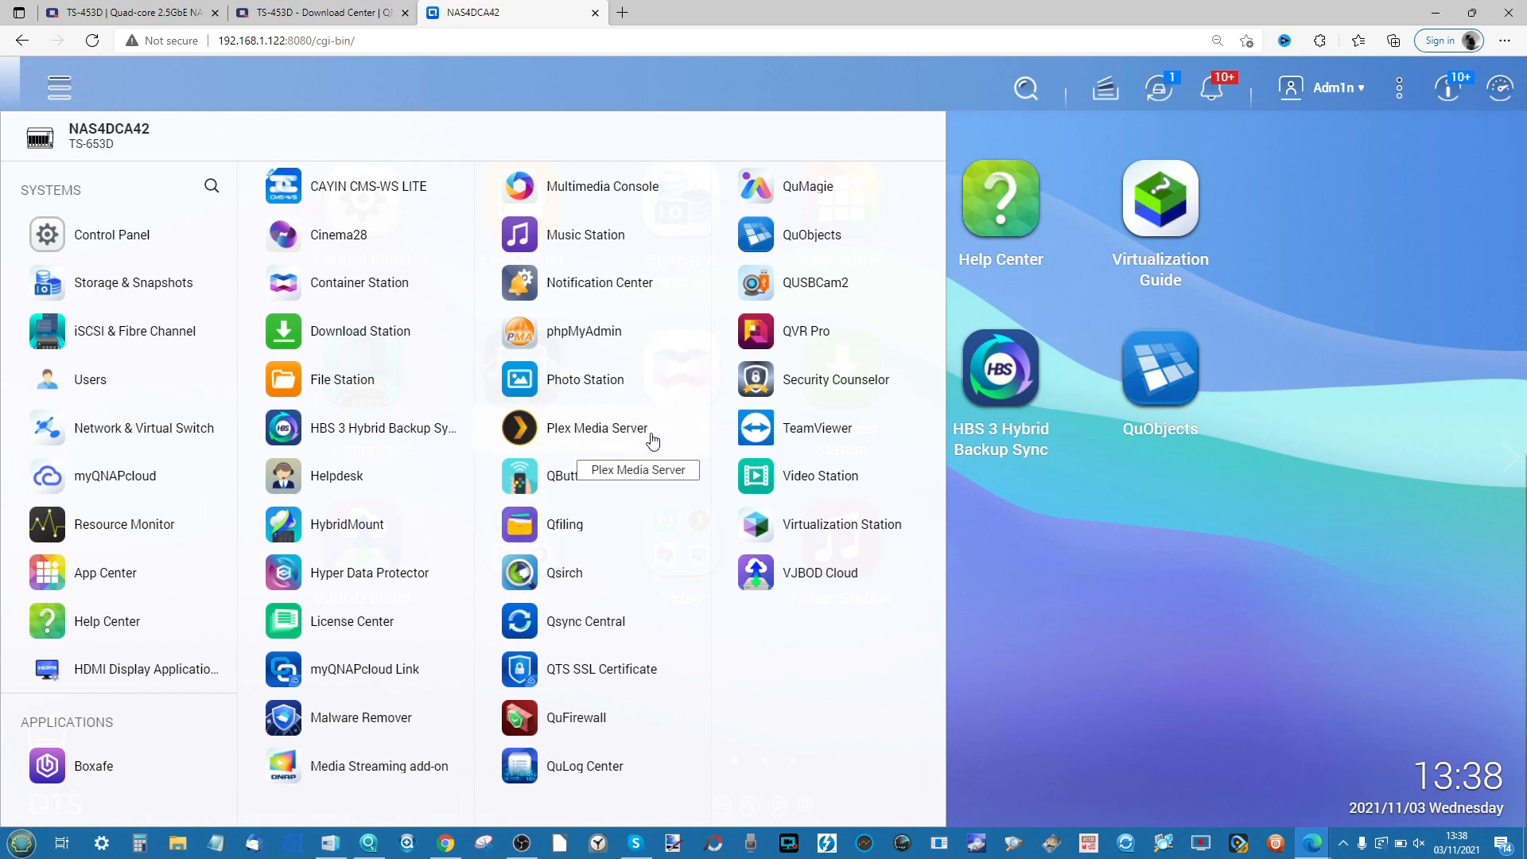
{"action": "left_click", "coordinate": [623, 435]}
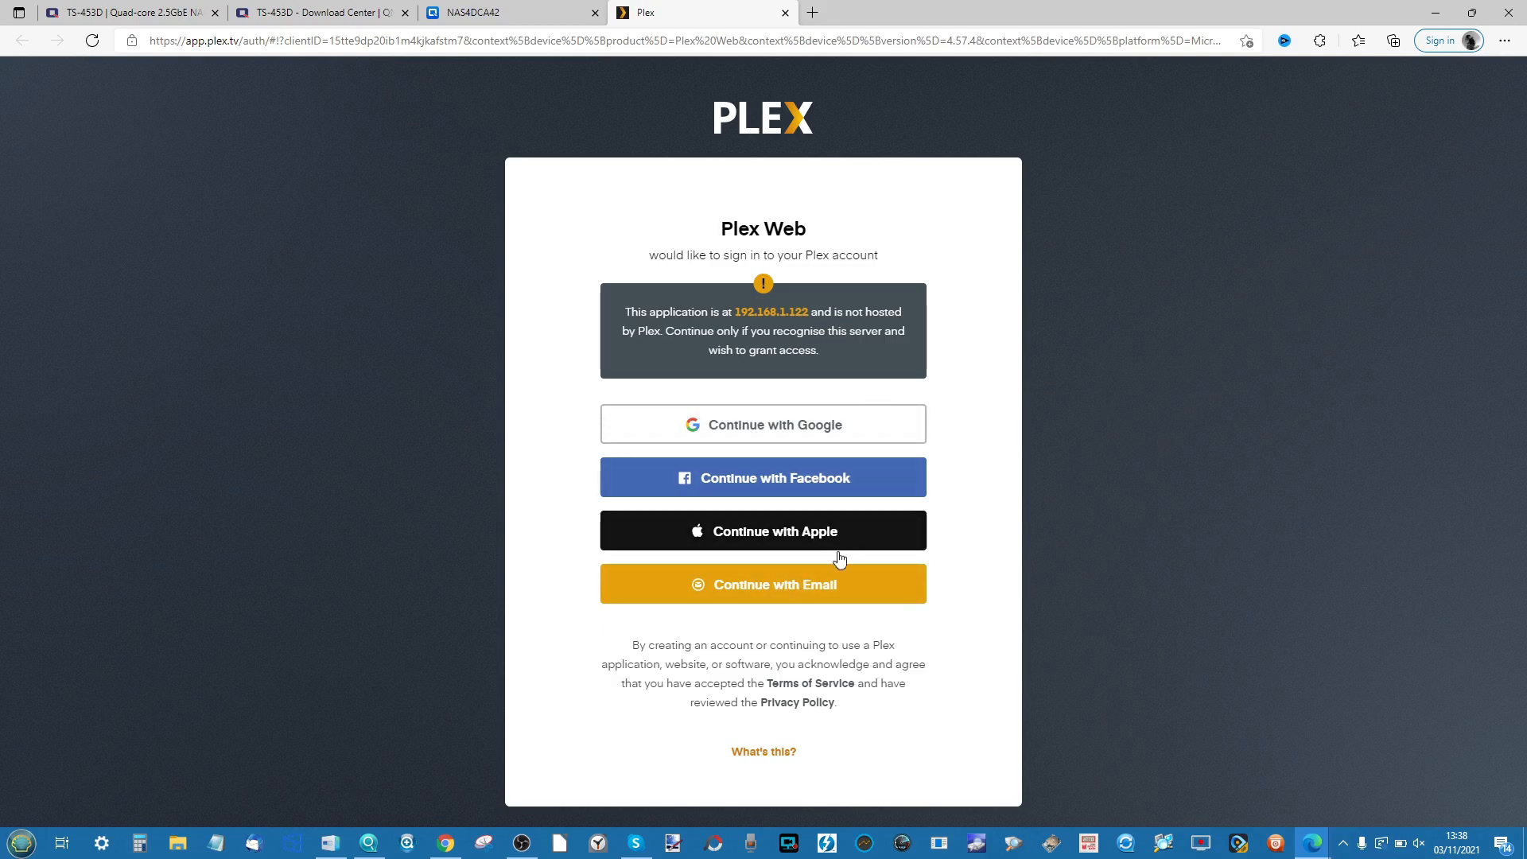
Sign in to Plex Web with Google, reload the stalled setup page and continue past the How Plex Works introduction.
{"action": "left_click", "coordinate": [825, 426]}
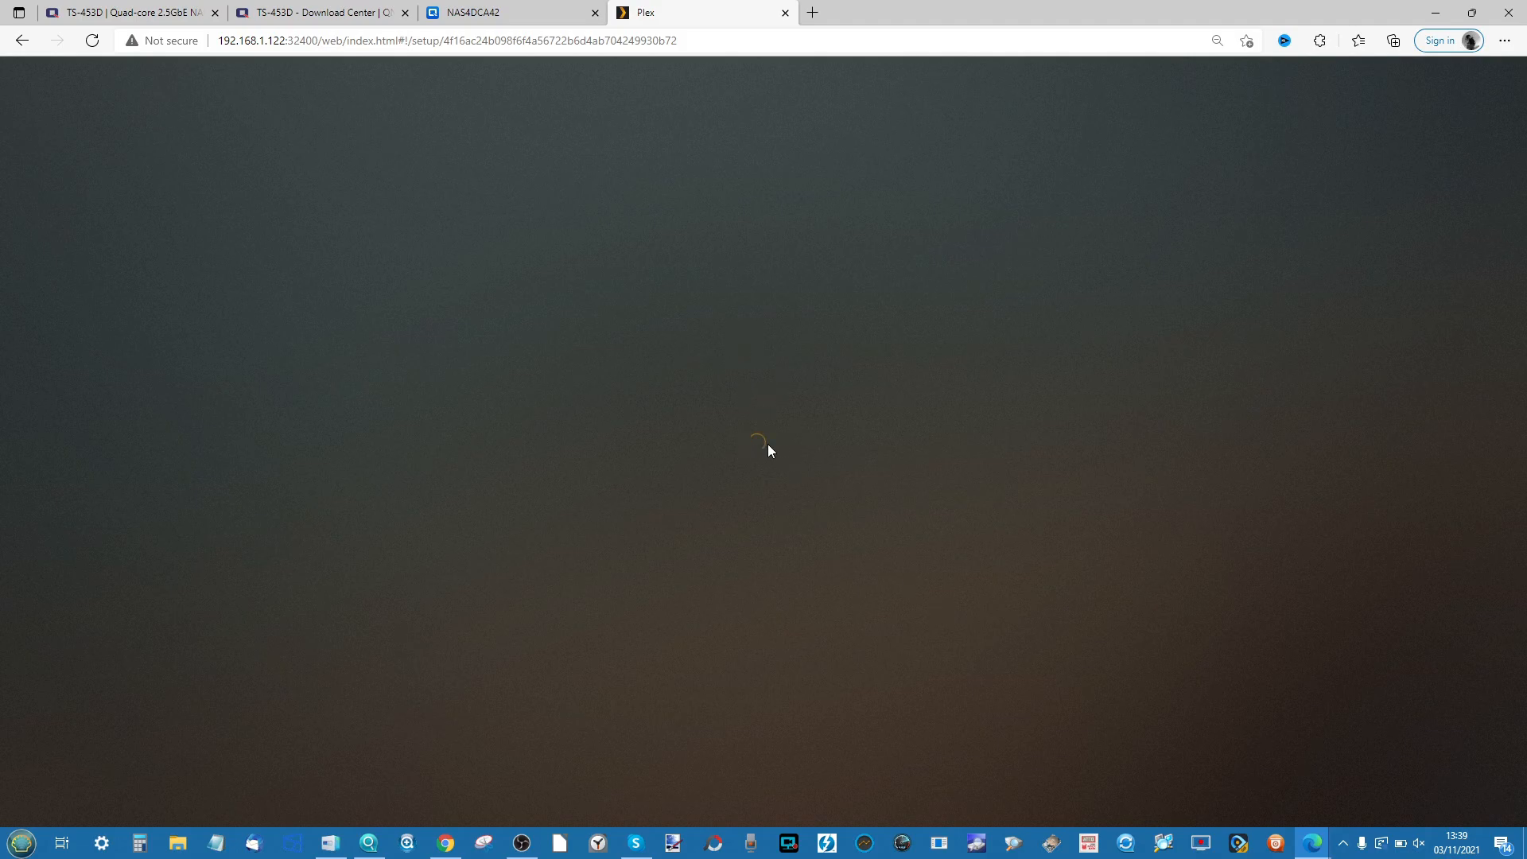
{"action": "left_click", "coordinate": [689, 45]}
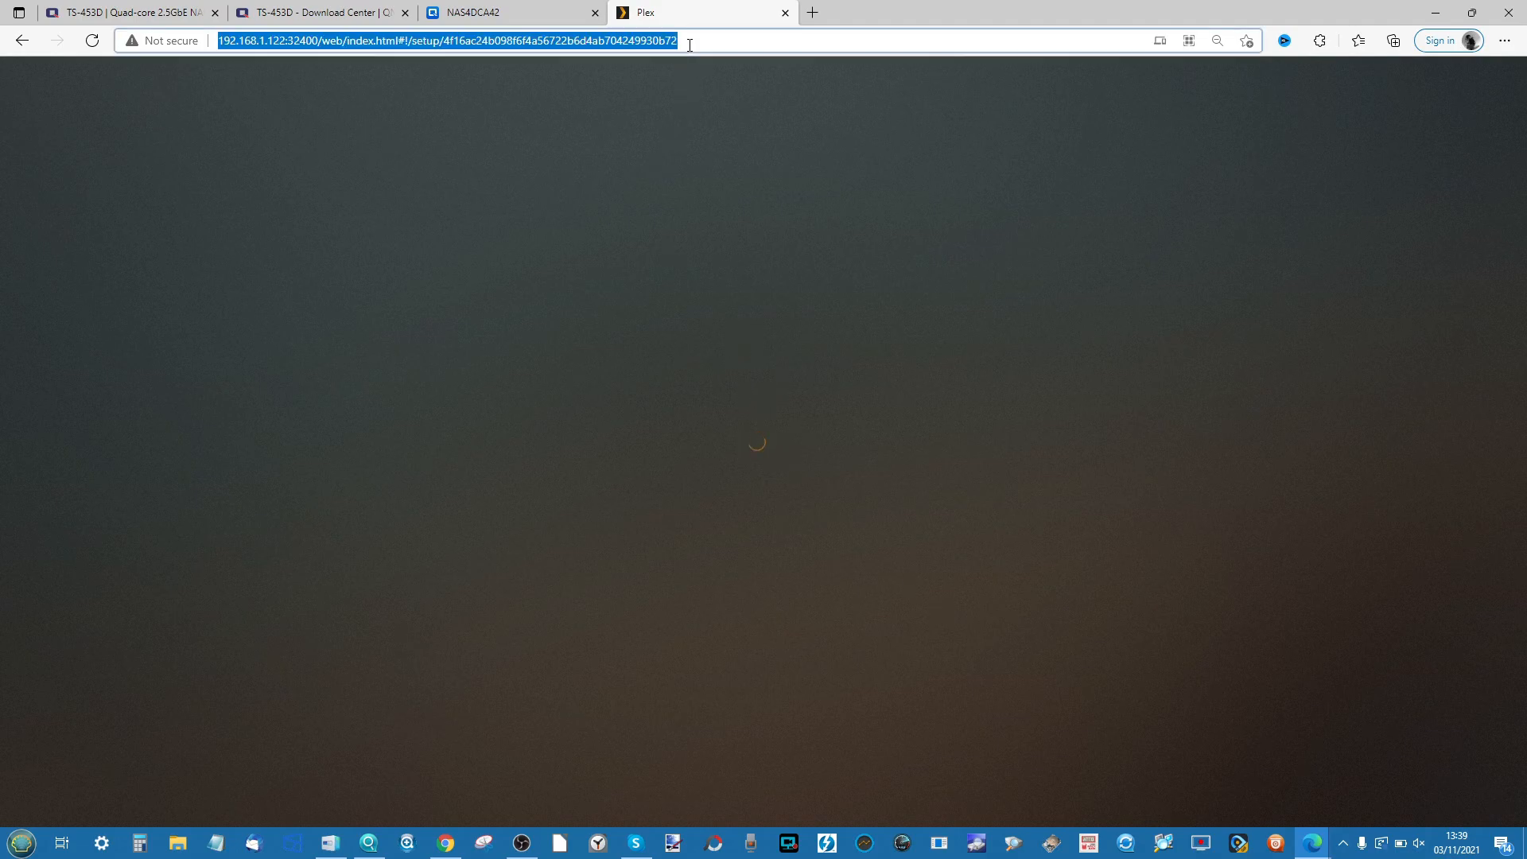
{"action": "key", "text": "Return"}
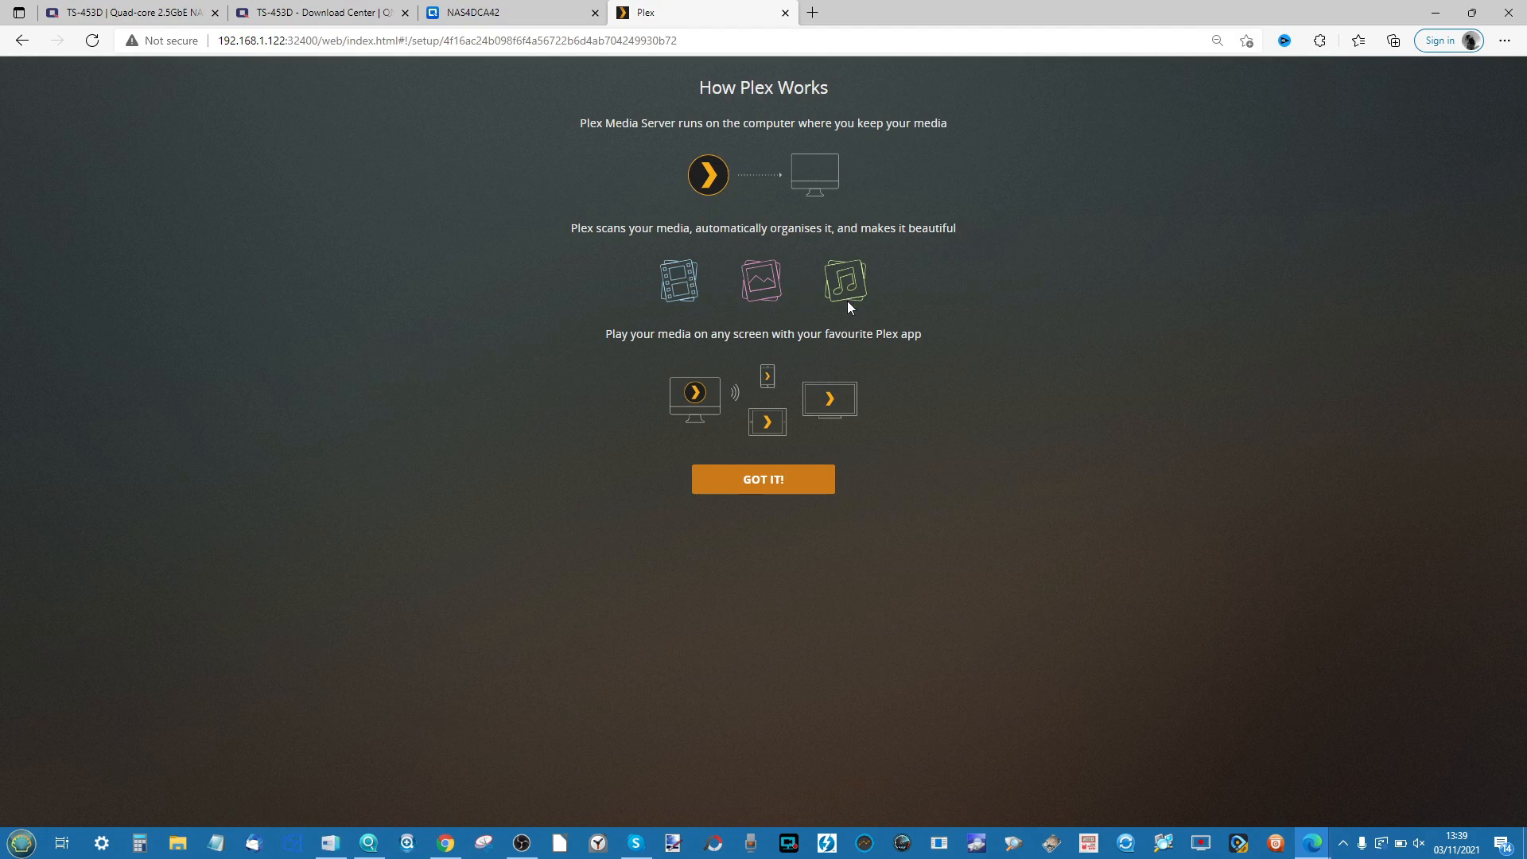
{"action": "left_click", "coordinate": [784, 480]}
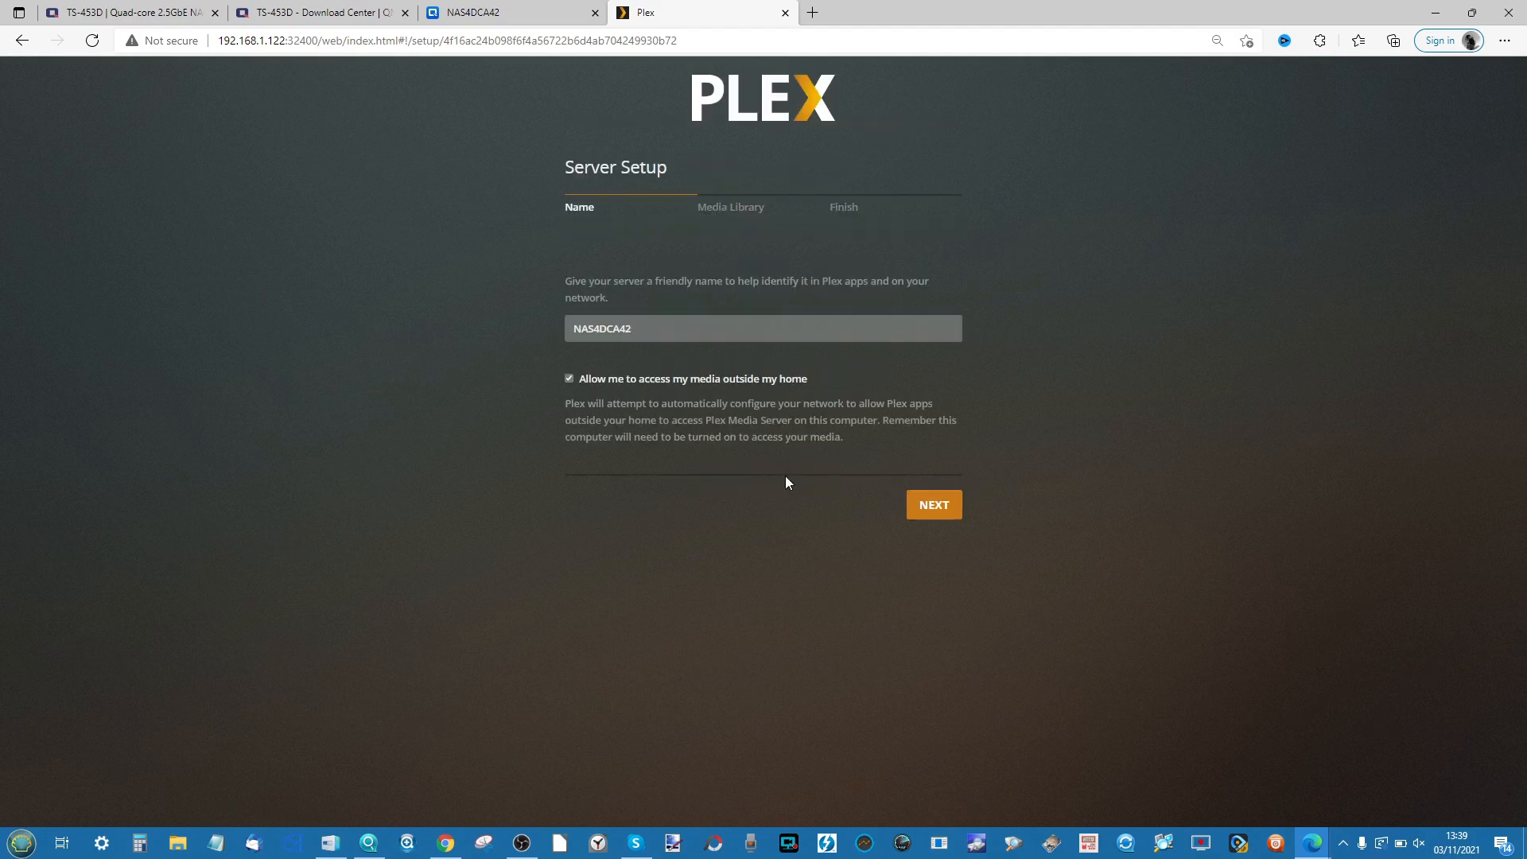
Keep the server name NAS4DCA42 with media access outside the home allowed, and proceed to the media library stage.
{"action": "left_click_drag", "start_coordinate": [657, 333], "coordinate": [555, 332]}
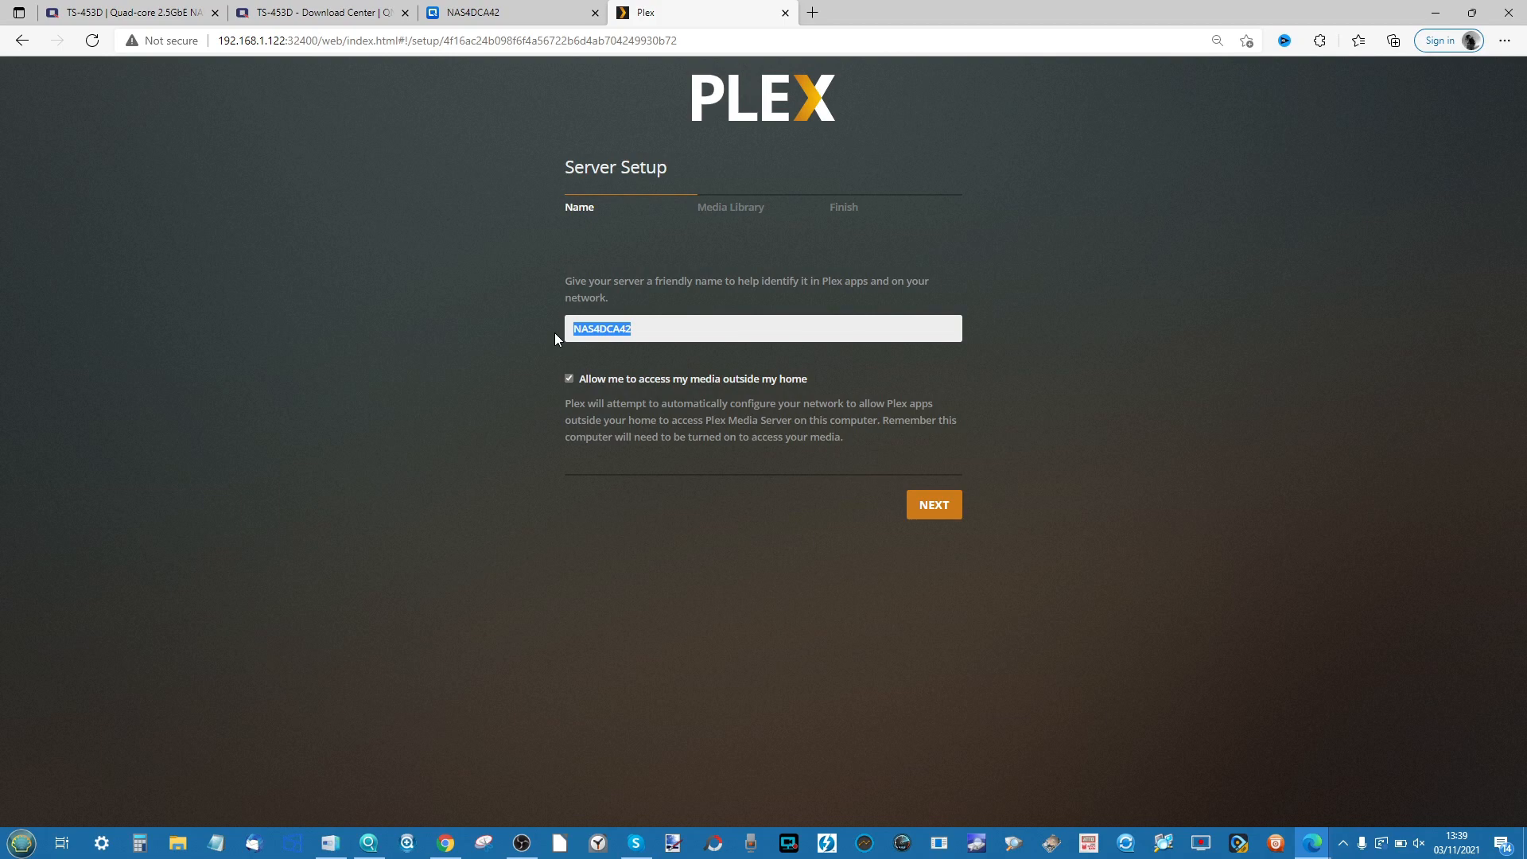
{"action": "left_click", "coordinate": [513, 12]}
{"action": "left_click", "coordinate": [645, 12]}
{"action": "scroll", "coordinate": [586, 402], "scroll_direction": "up", "scroll_amount": 5}
{"action": "scroll", "coordinate": [587, 401], "scroll_direction": "down", "scroll_amount": 5}
{"action": "left_click", "coordinate": [935, 513]}
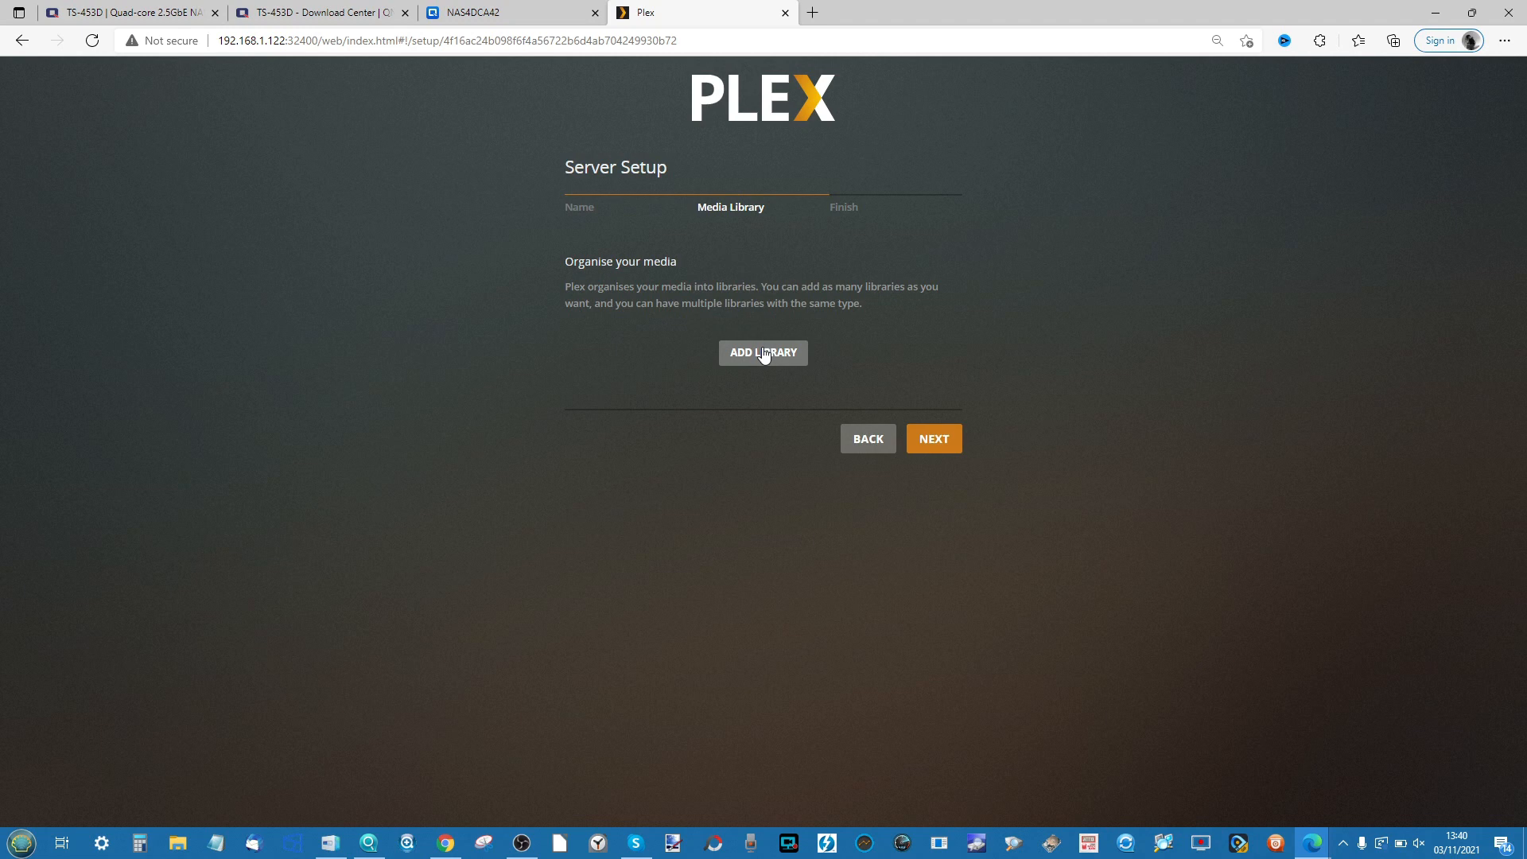
Start a new library of type Films and open the browser for choosing its media folder.
{"action": "left_click", "coordinate": [739, 356]}
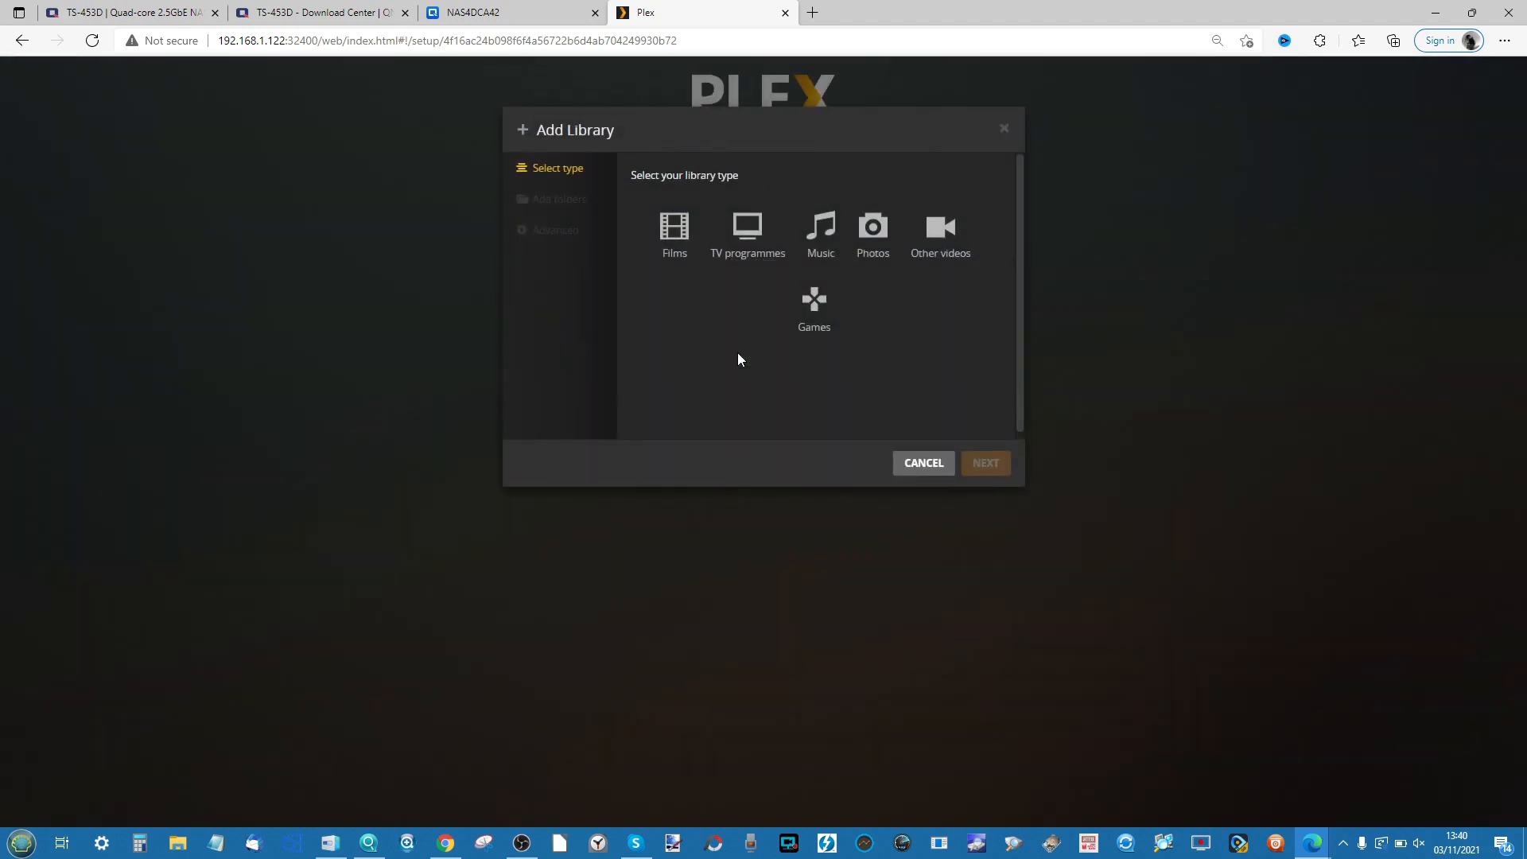
{"action": "left_click", "coordinate": [674, 231]}
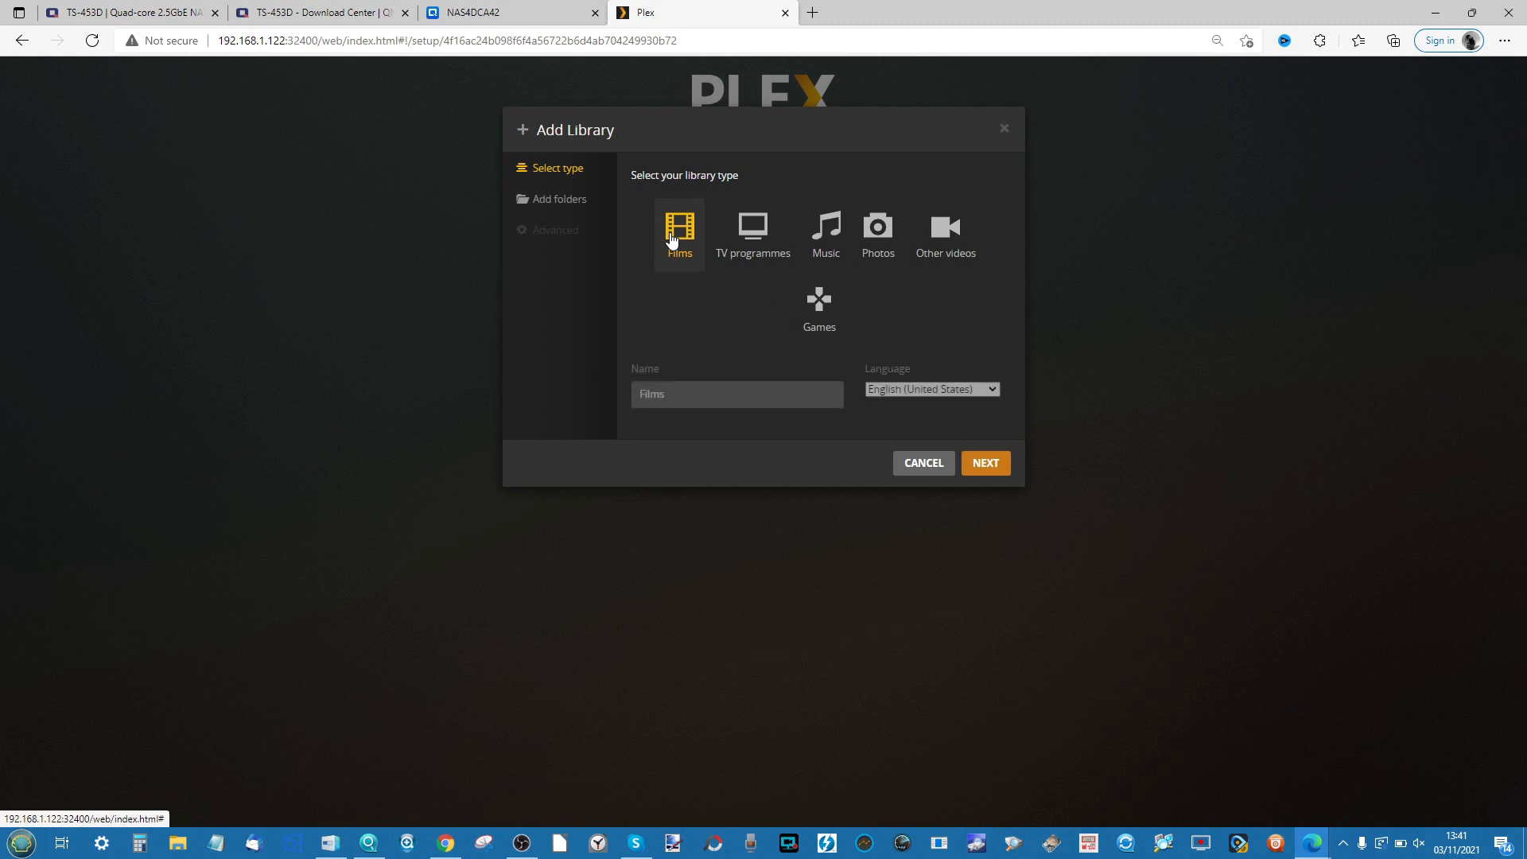
{"action": "left_click", "coordinate": [547, 208]}
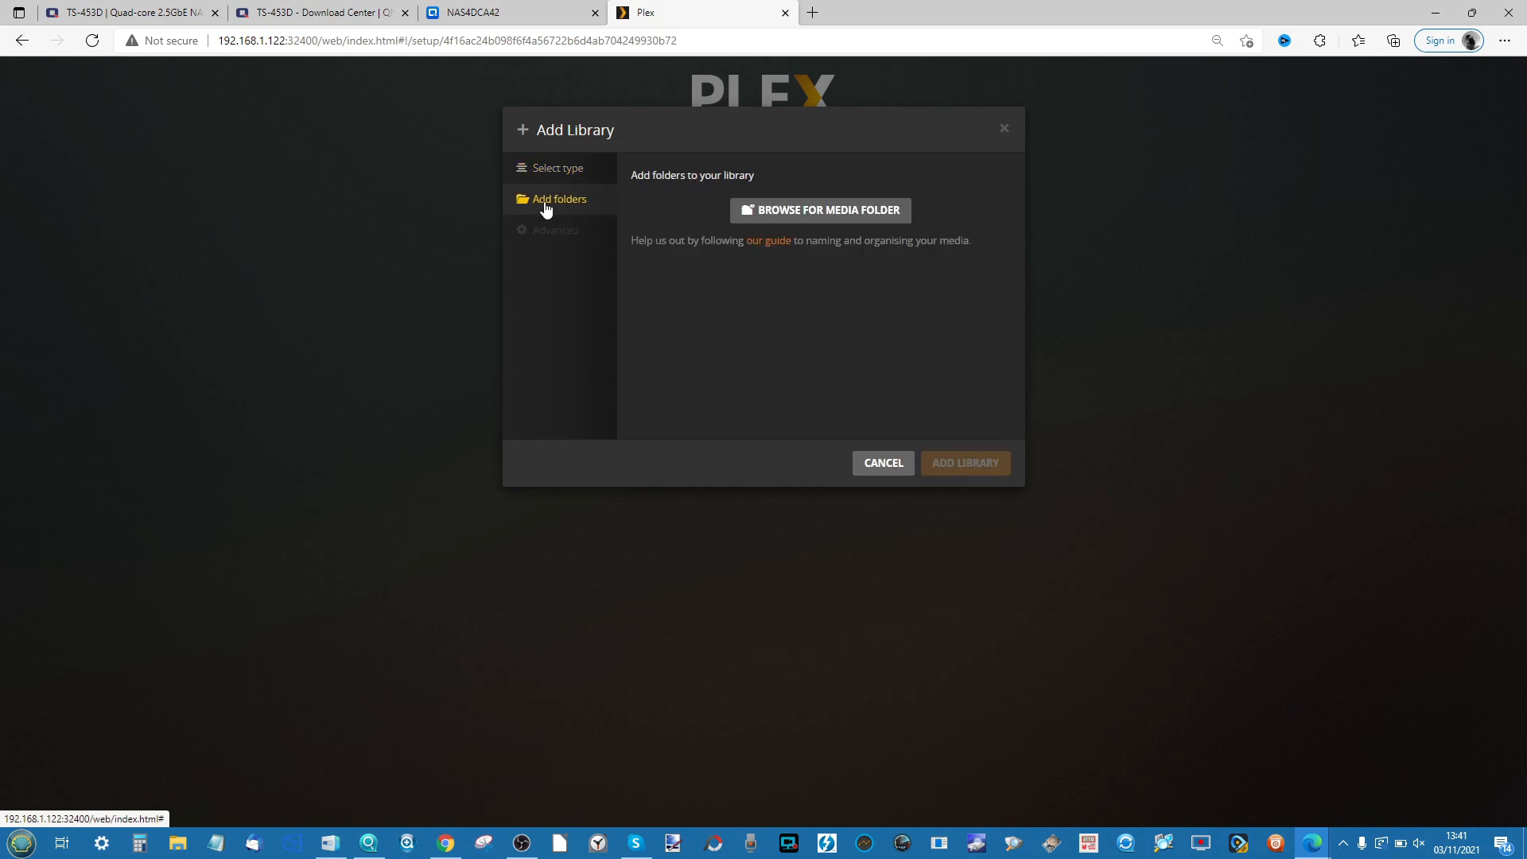
{"action": "left_click", "coordinate": [828, 217]}
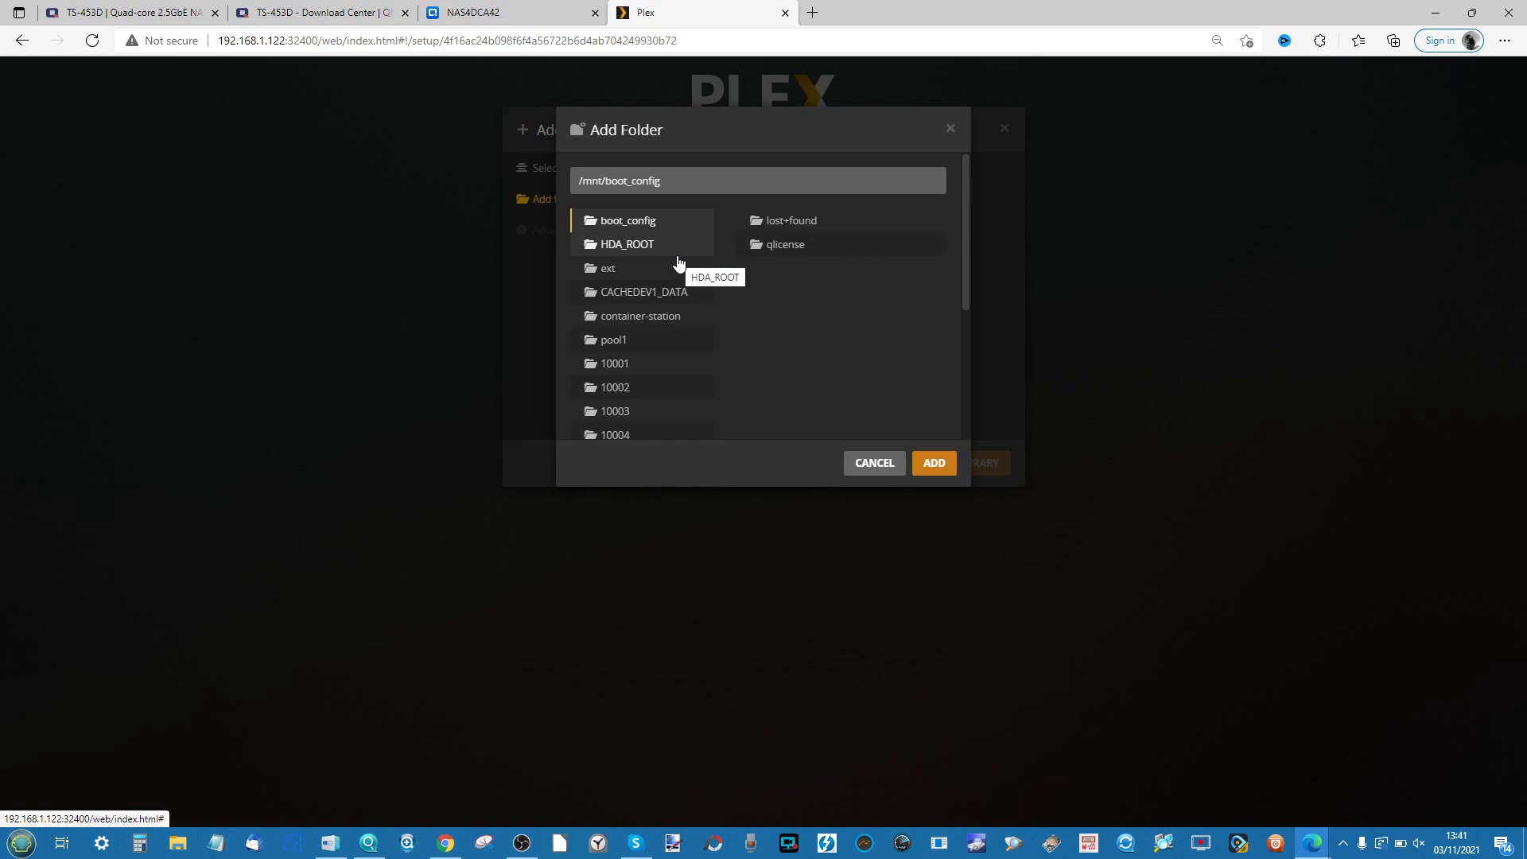
Browse to the Movies folder at /share/CACHEDEV1_DATA/653D-SHARE/PLEX TEST MEDIA for the Films library.
{"action": "scroll", "coordinate": [680, 264], "scroll_direction": "down", "scroll_amount": 3}
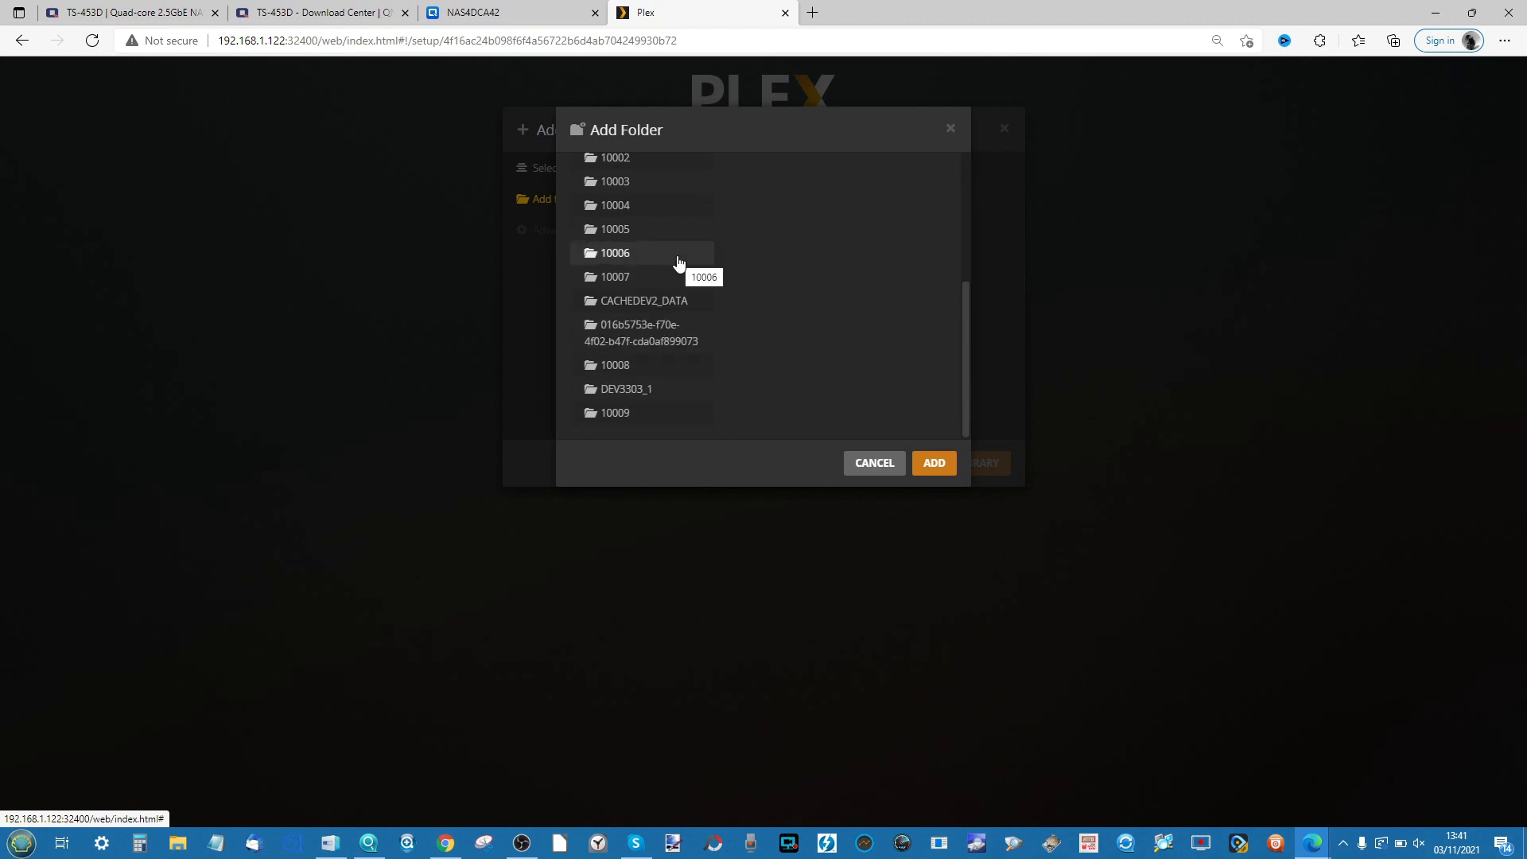
{"action": "scroll", "coordinate": [647, 387], "scroll_direction": "up", "scroll_amount": 3}
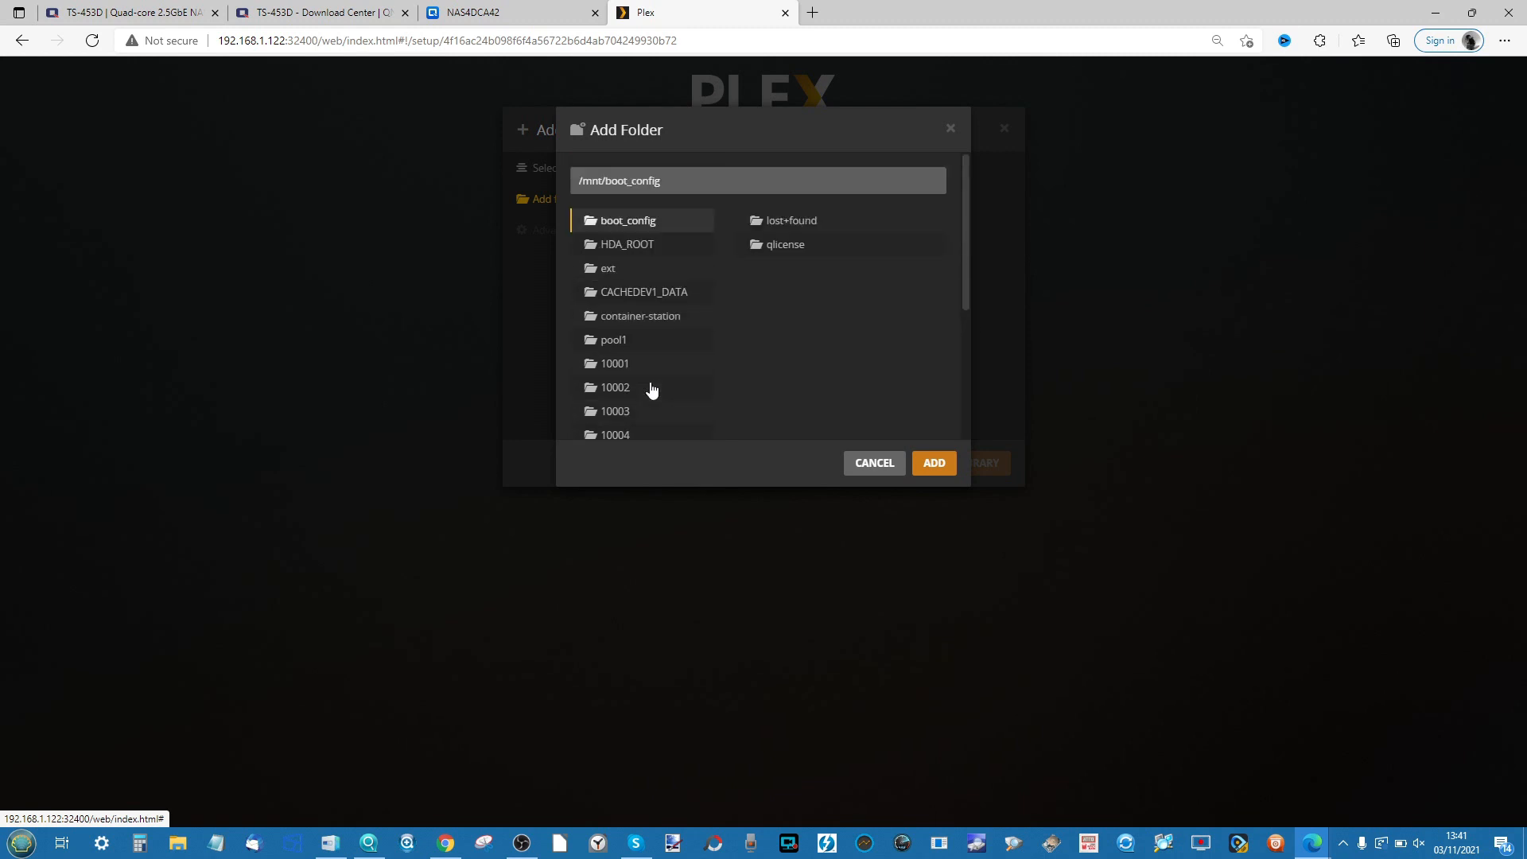
{"action": "left_click", "coordinate": [621, 248]}
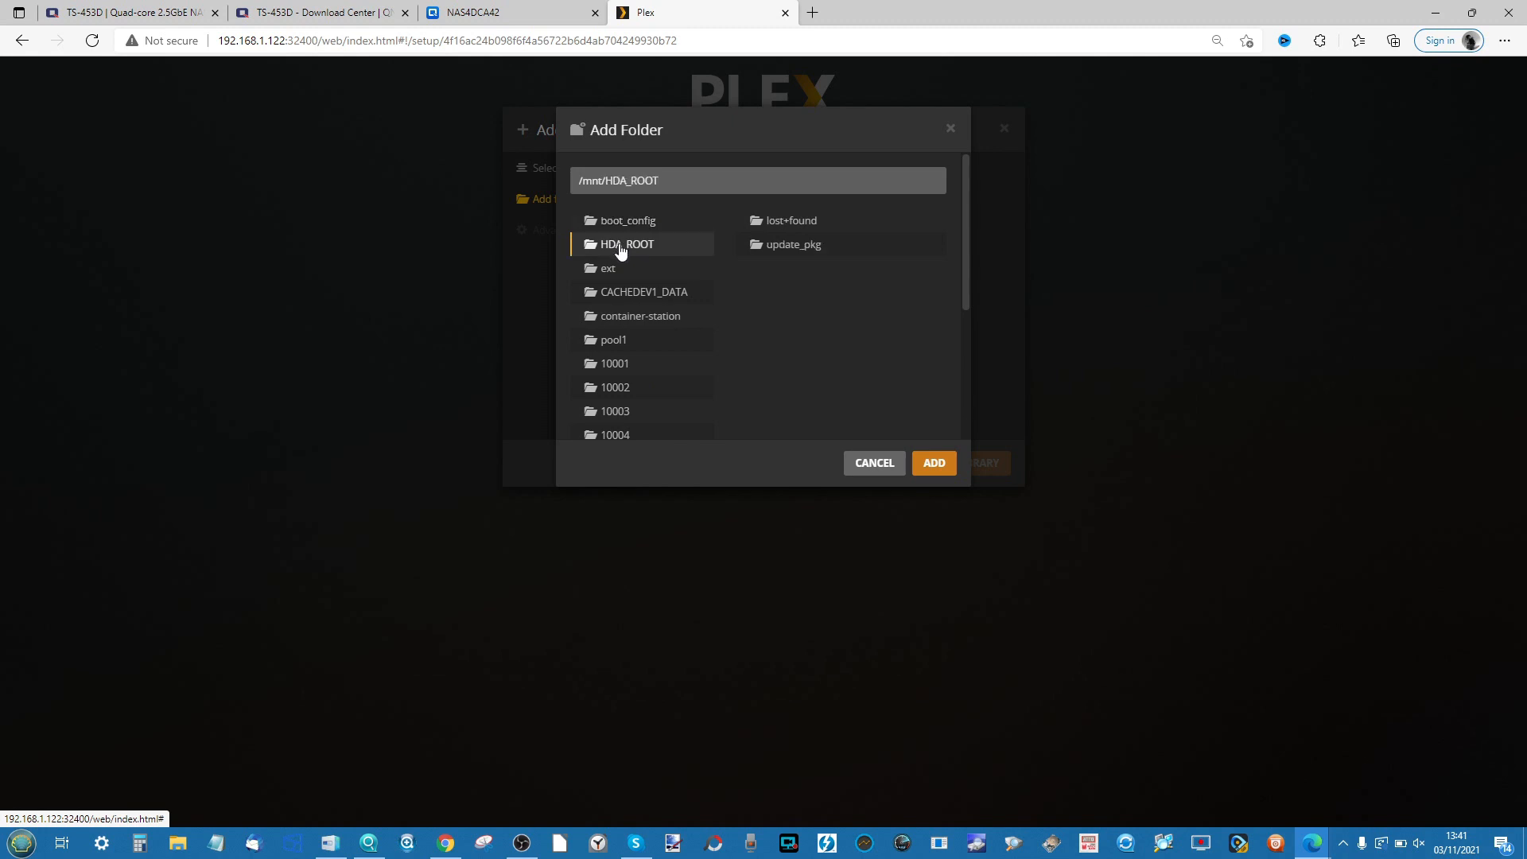
{"action": "left_click", "coordinate": [609, 270]}
{"action": "left_click", "coordinate": [628, 295]}
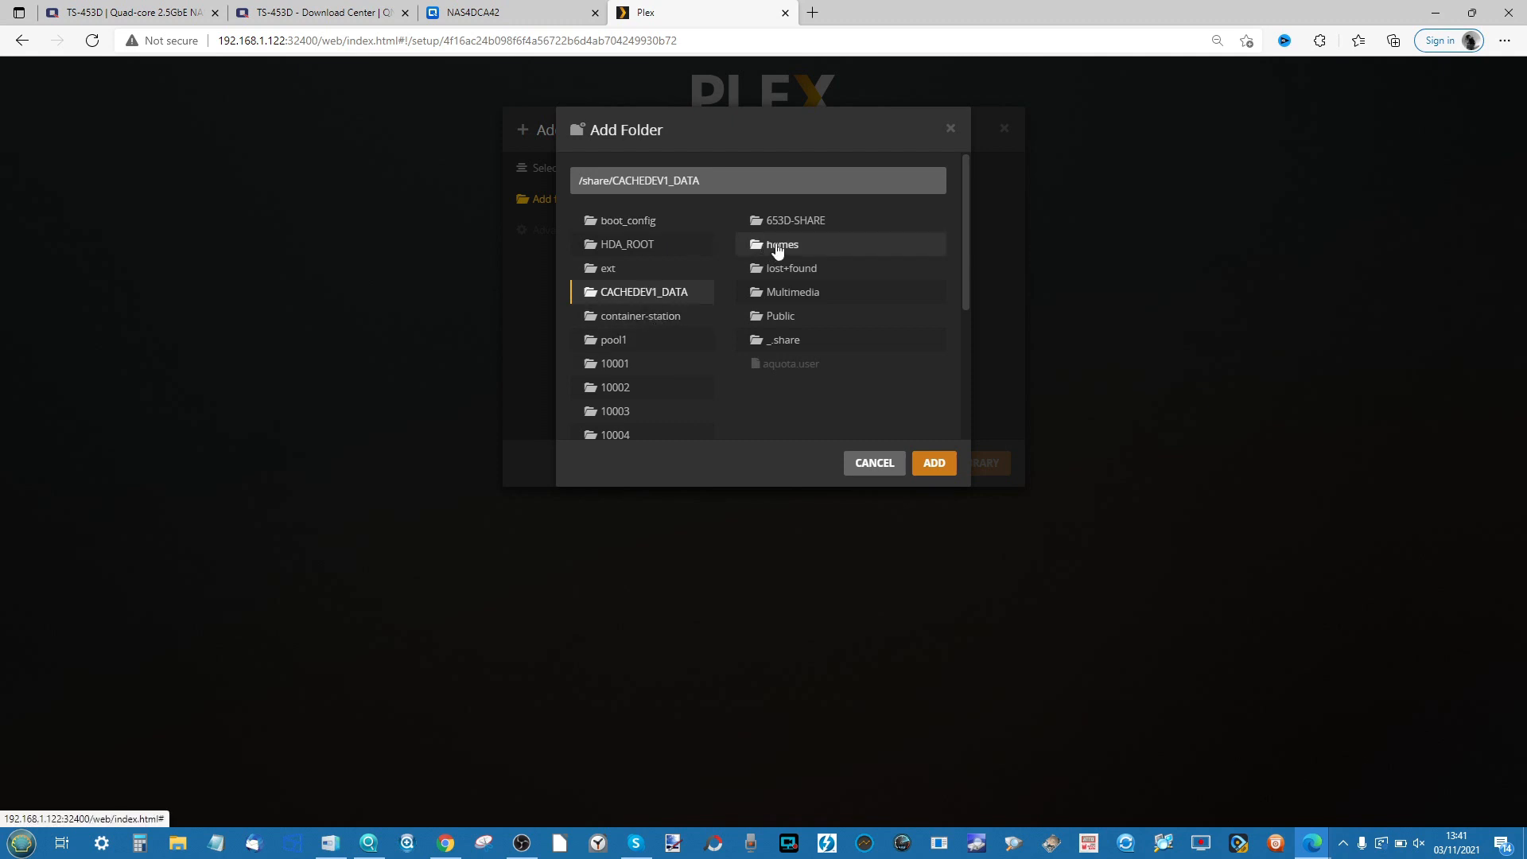
{"action": "left_click", "coordinate": [796, 223]}
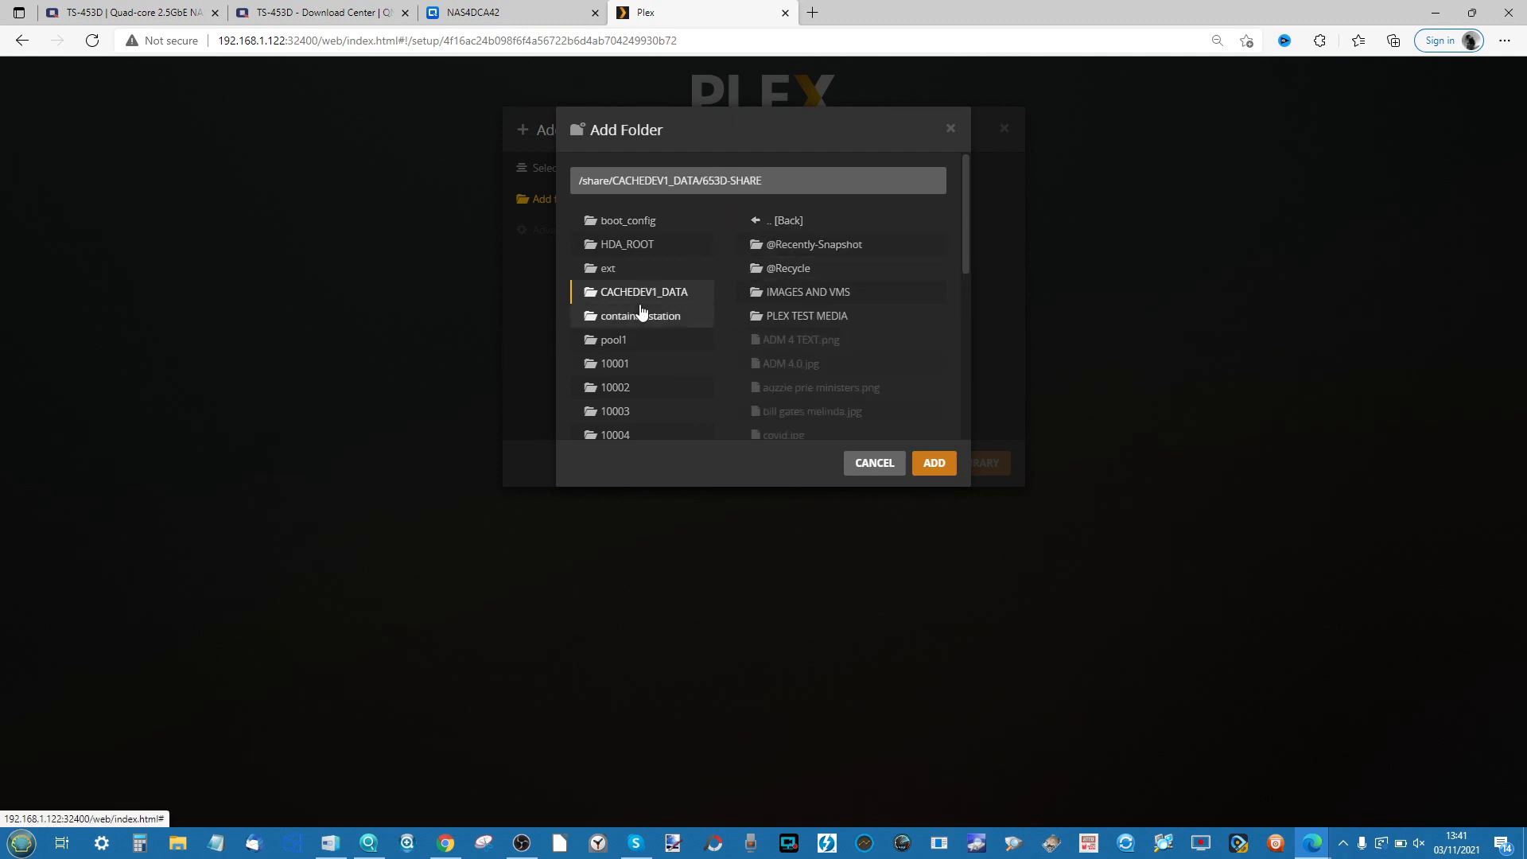
{"action": "left_click", "coordinate": [791, 322]}
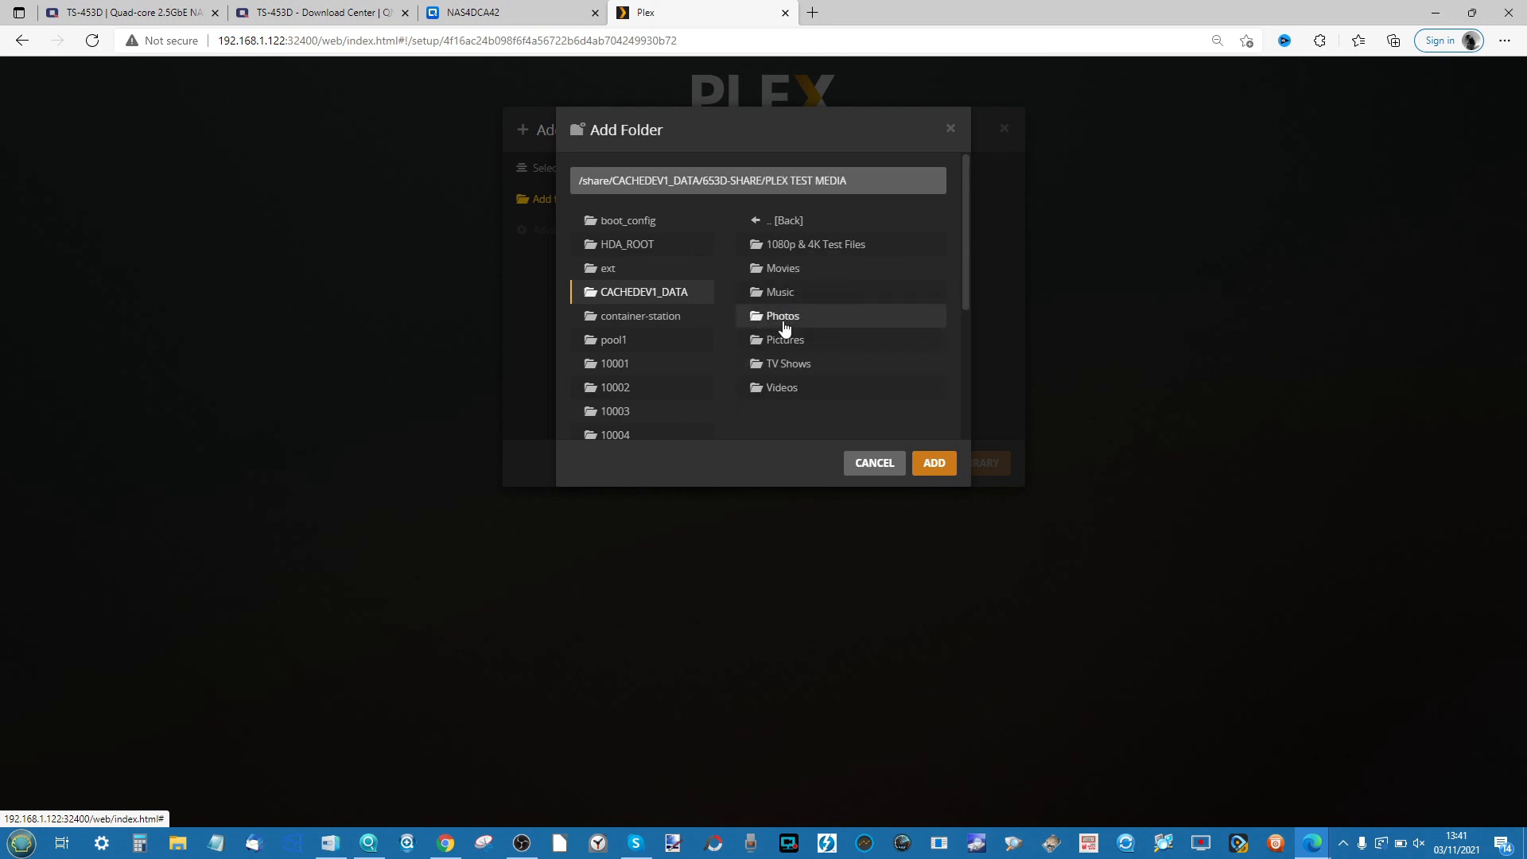
{"action": "left_click", "coordinate": [796, 269]}
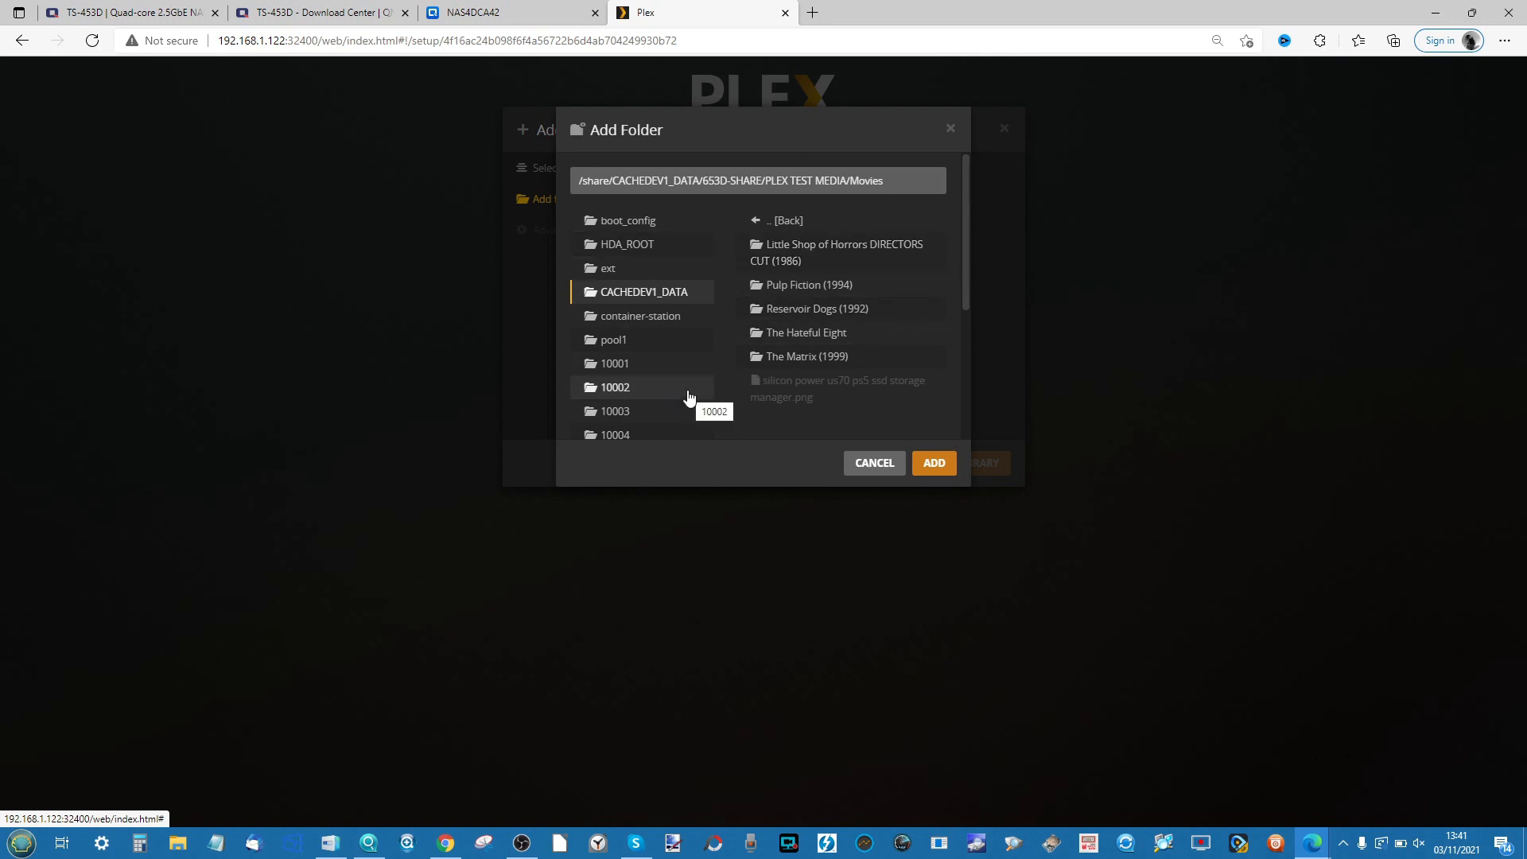
Minimise File Station on the NAS desktop, return to Plex and add the selected Movies folder to the Films library.
{"action": "left_click", "coordinate": [477, 13]}
{"action": "left_click", "coordinate": [487, 229]}
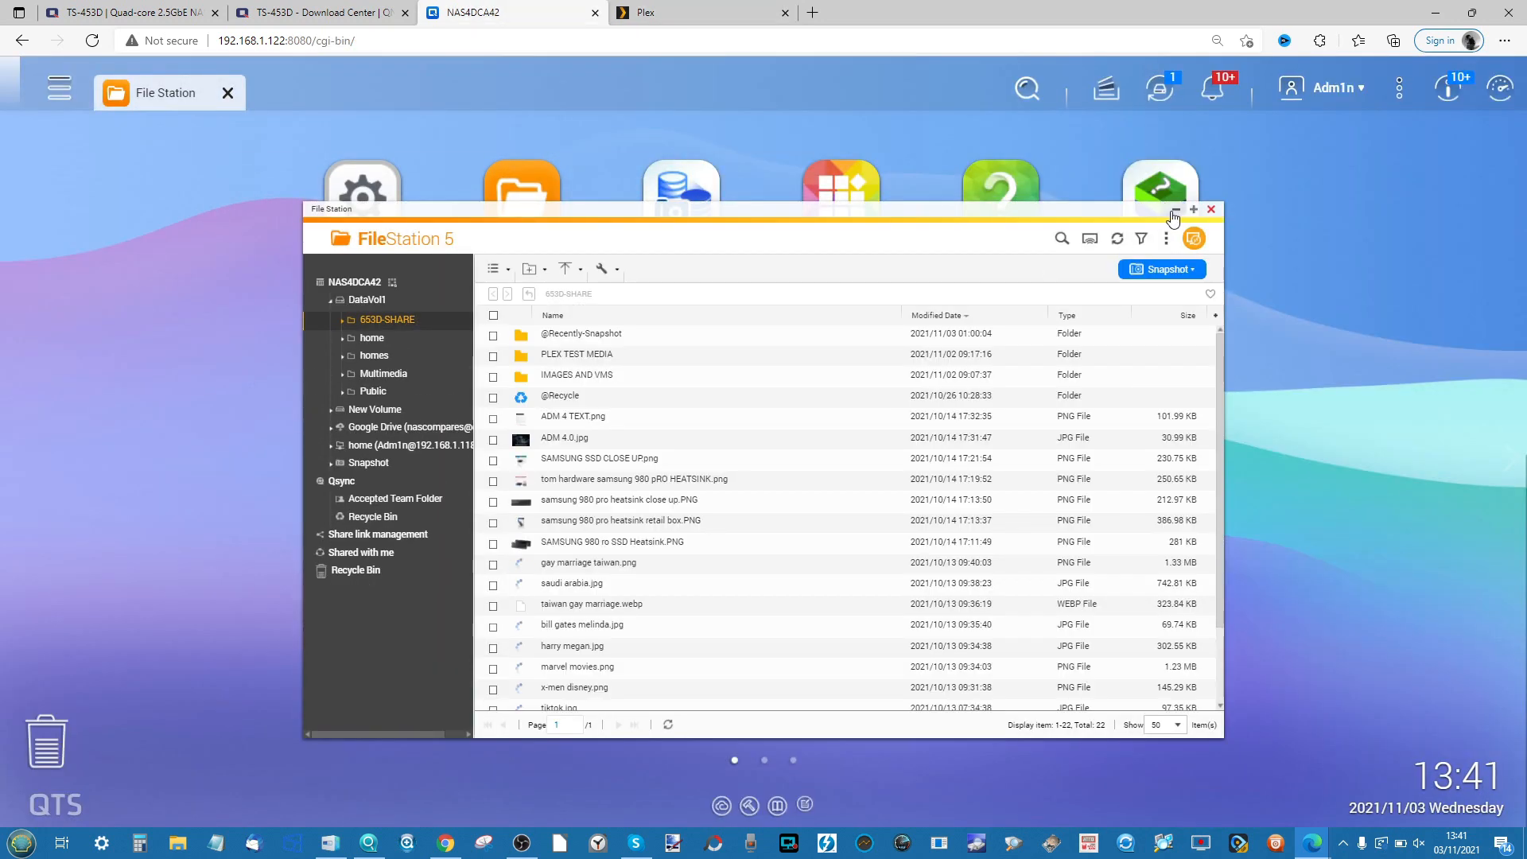
{"action": "left_click", "coordinate": [1174, 212]}
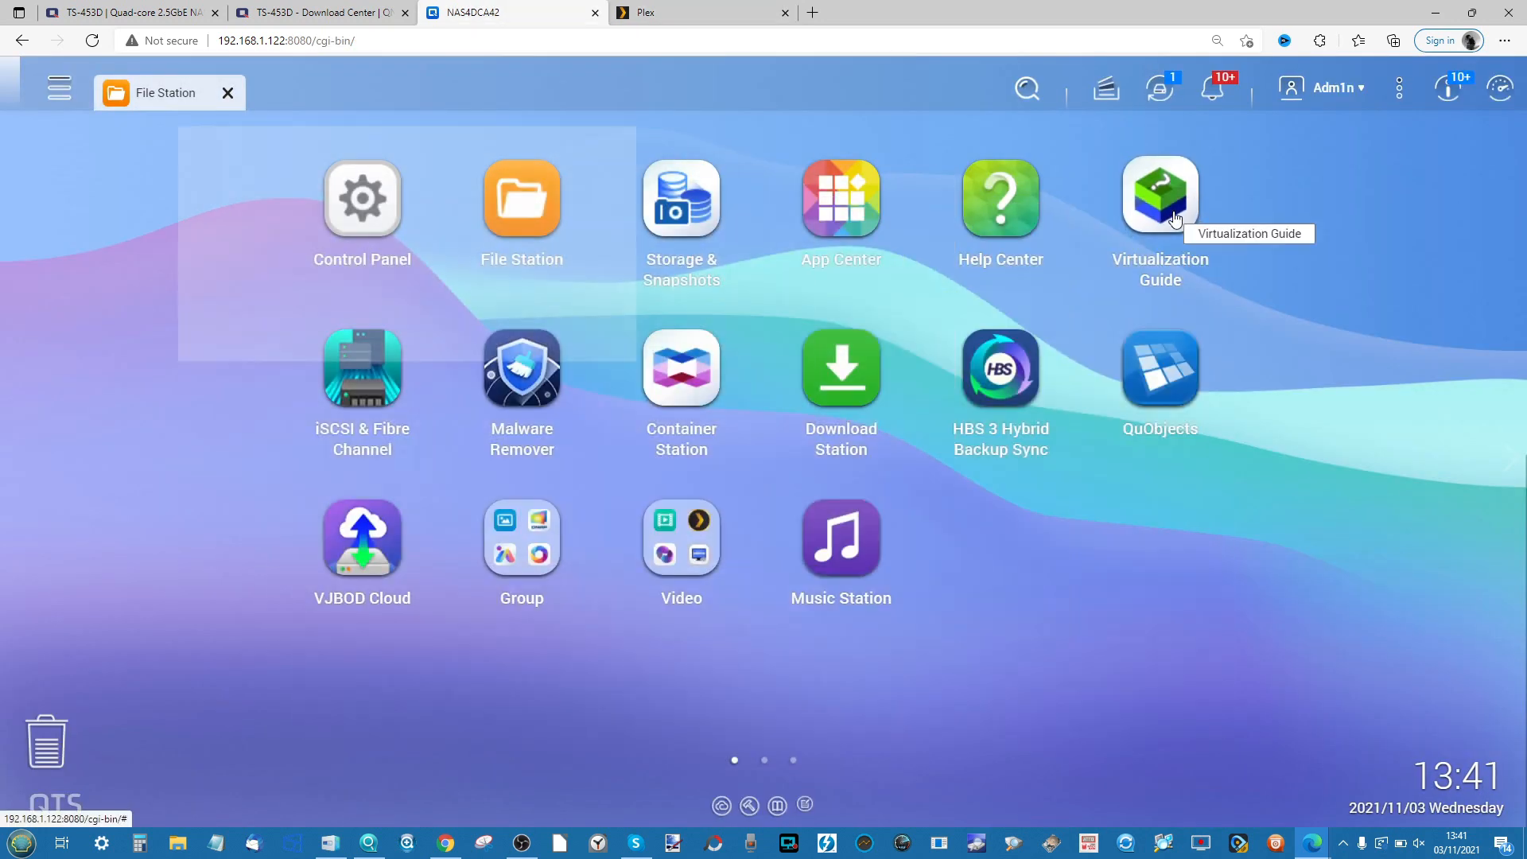
{"action": "key", "text": "ctrl+Tab"}
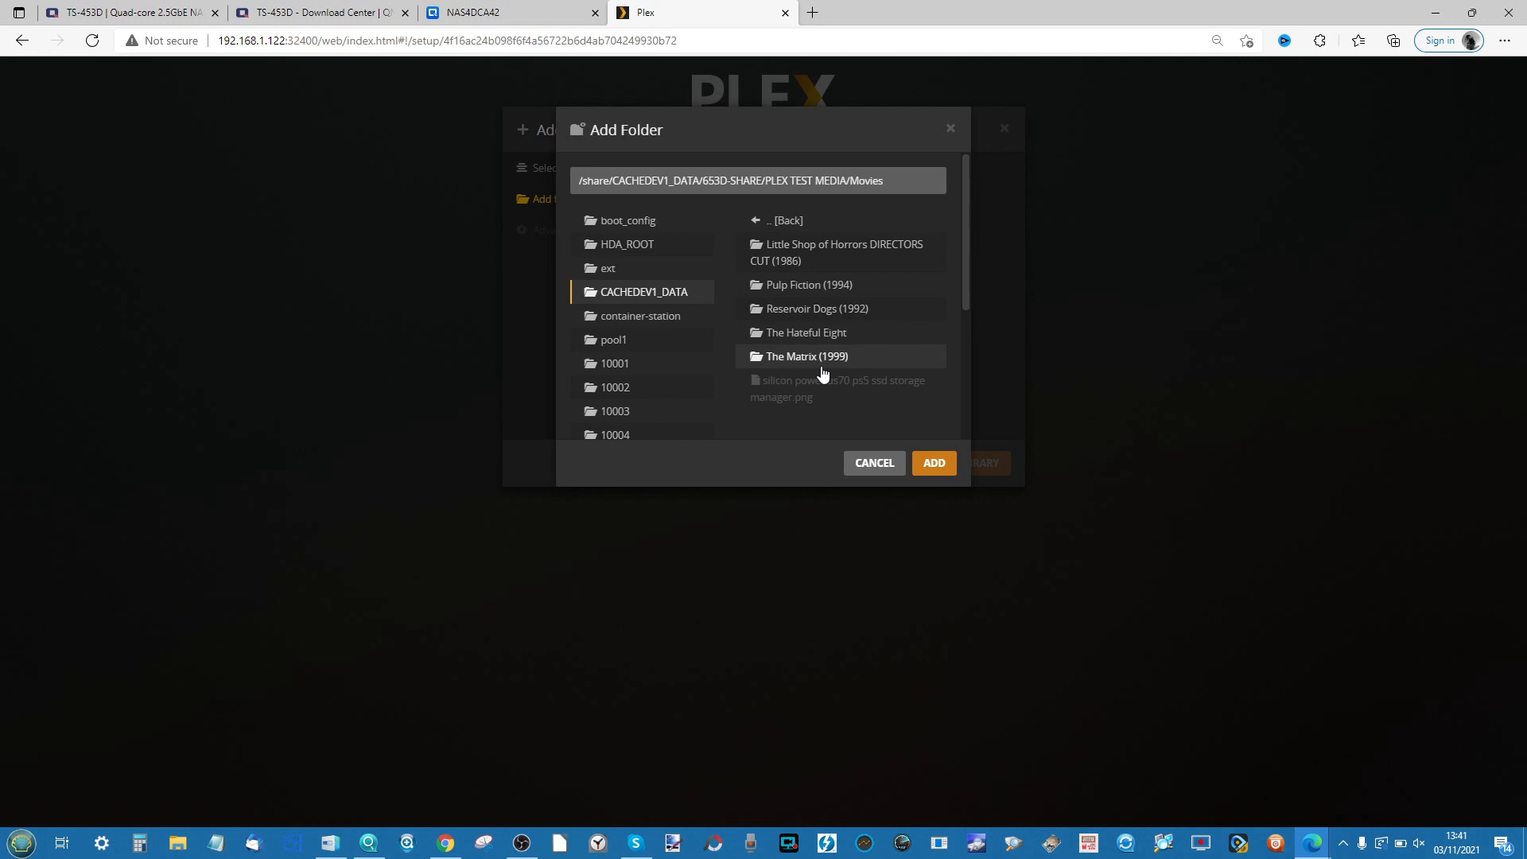
{"action": "left_click", "coordinate": [932, 463]}
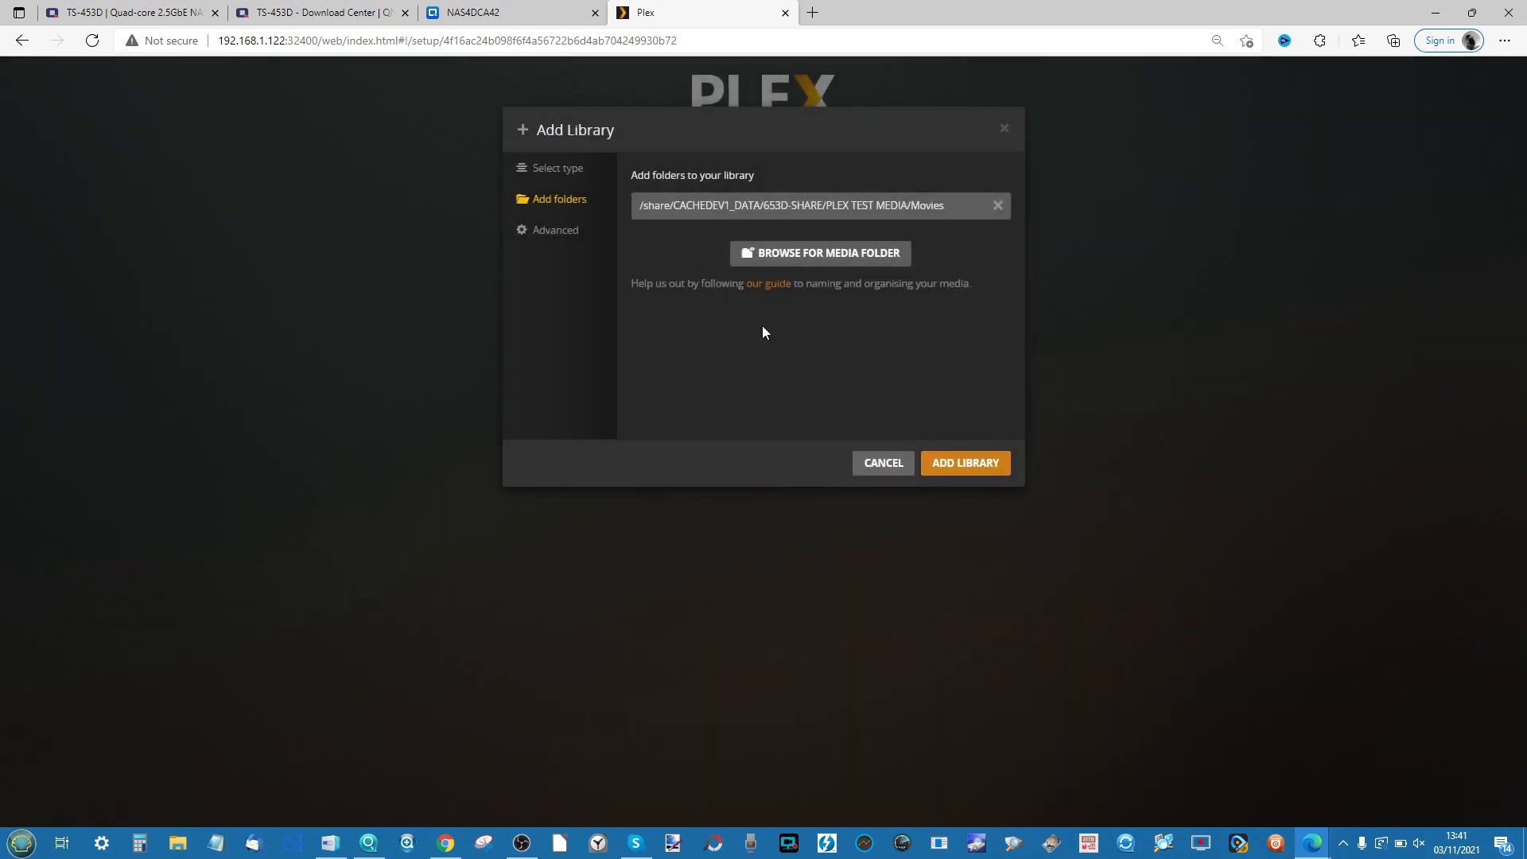
Review the advanced options of the Films library, from scanner and agent to collections, and add the library.
{"action": "left_click", "coordinate": [561, 230]}
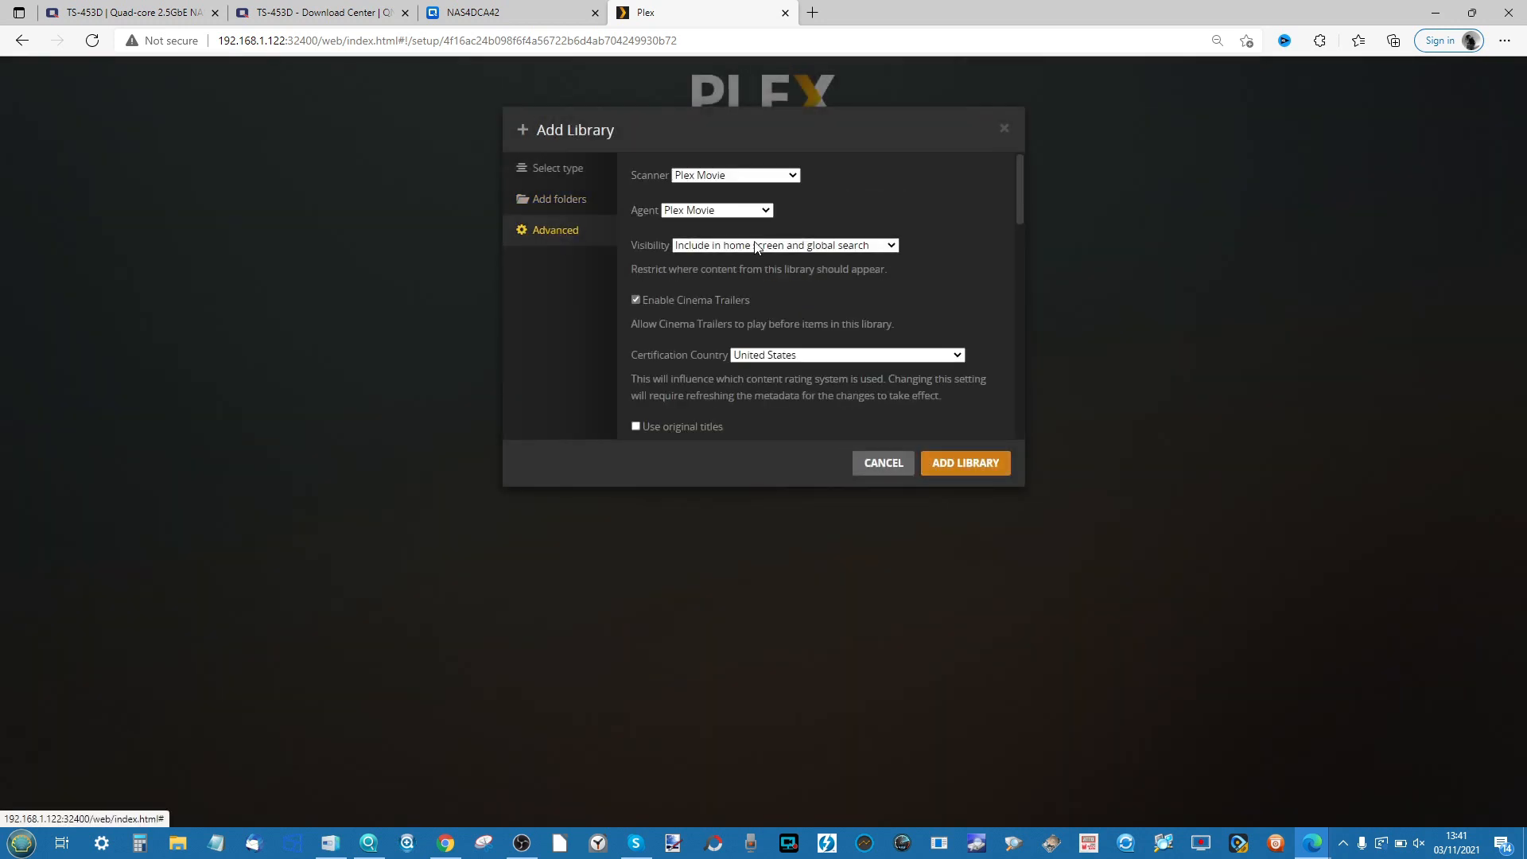
{"action": "scroll", "coordinate": [755, 245], "scroll_direction": "down", "scroll_amount": 1}
{"action": "scroll", "coordinate": [755, 243], "scroll_direction": "down", "scroll_amount": 1}
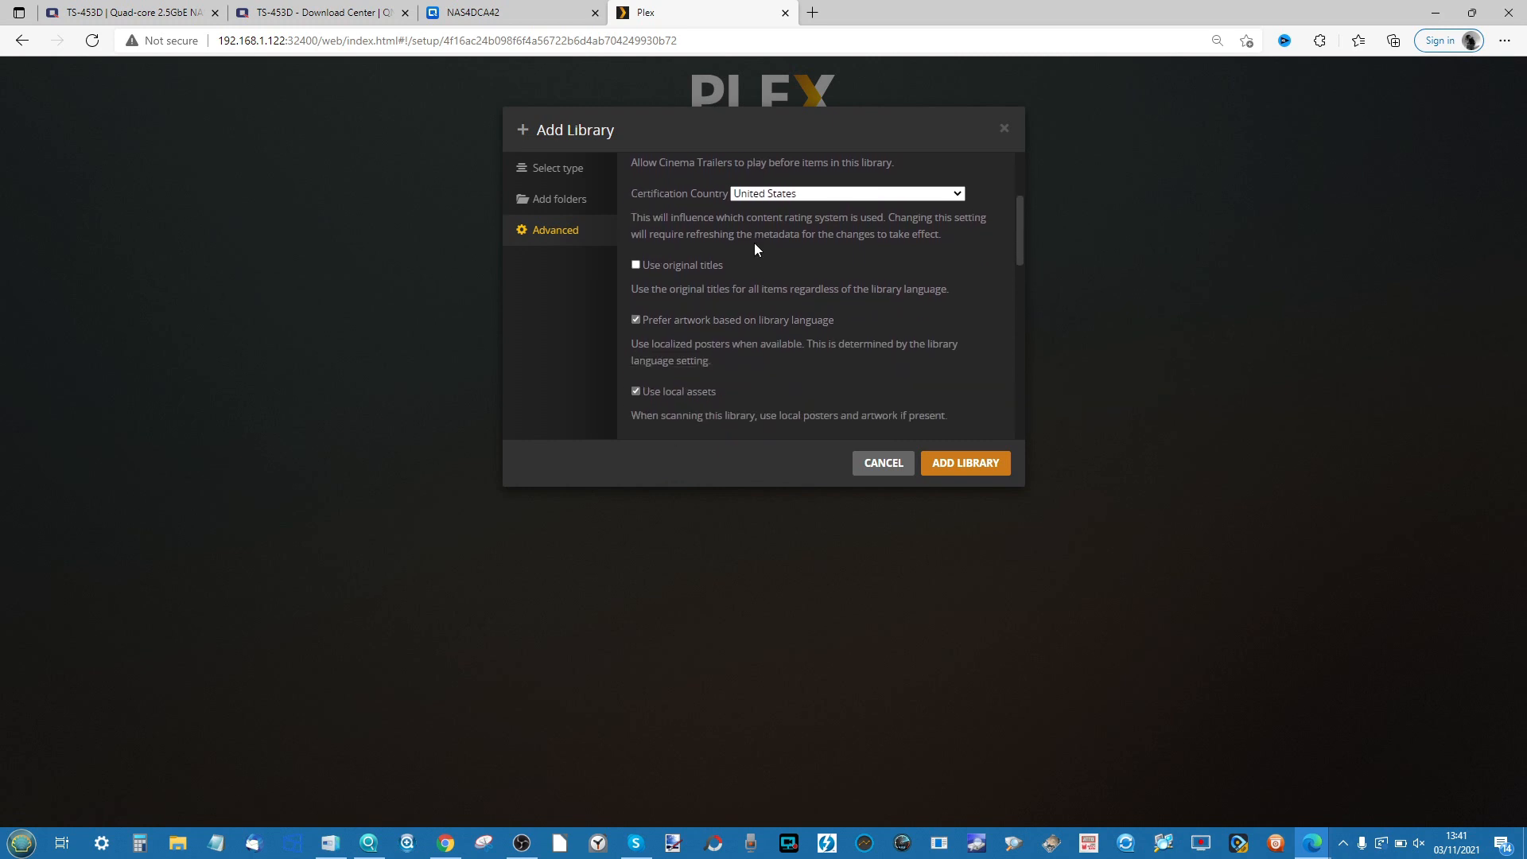
{"action": "scroll", "coordinate": [754, 243], "scroll_direction": "down", "scroll_amount": 1}
{"action": "scroll", "coordinate": [755, 243], "scroll_direction": "down", "scroll_amount": 1}
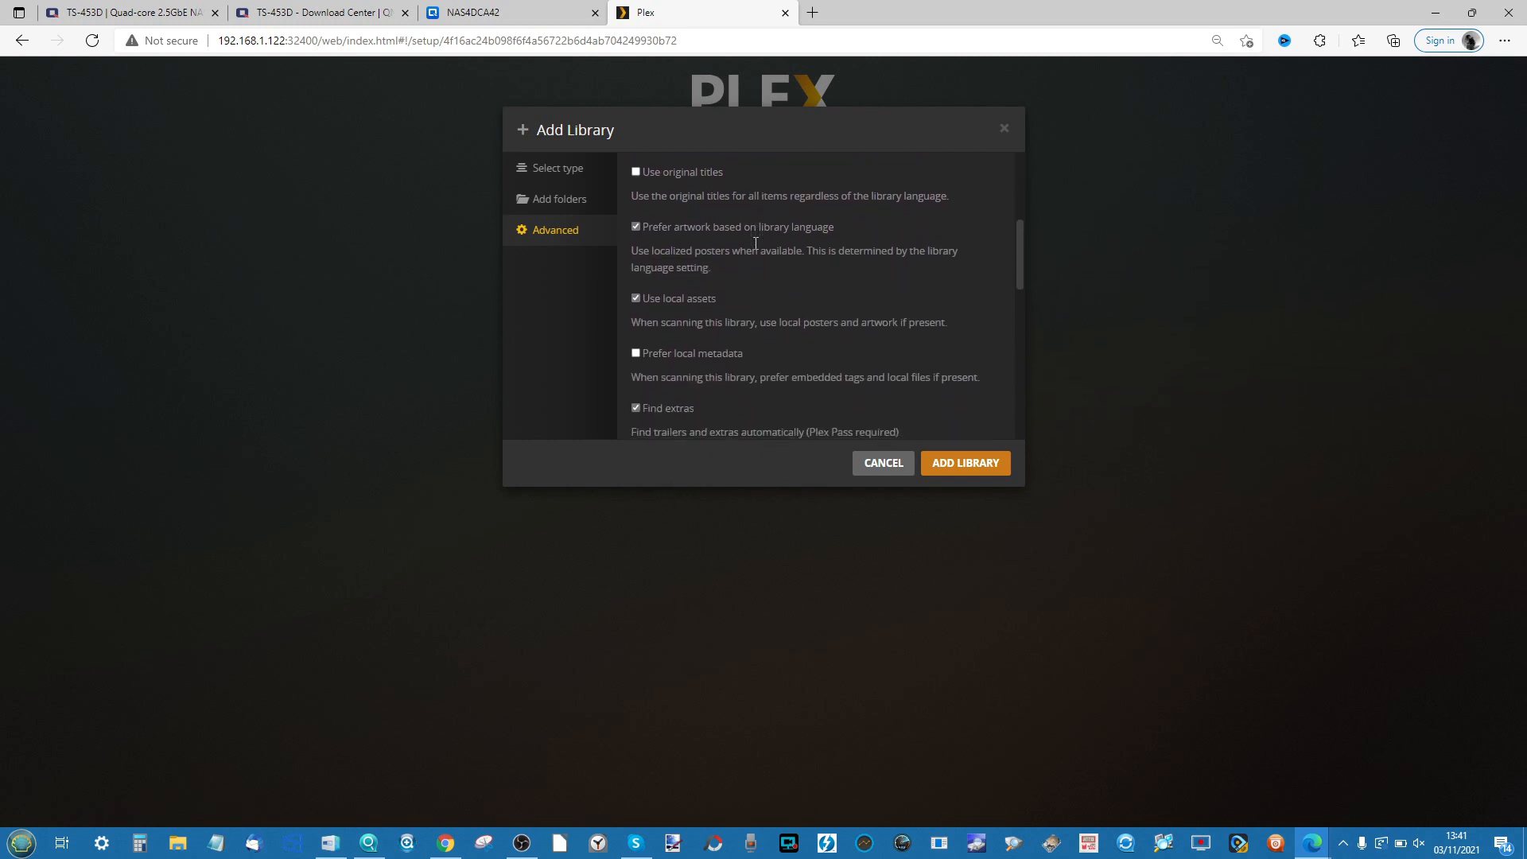
{"action": "scroll", "coordinate": [756, 243], "scroll_direction": "down", "scroll_amount": 2}
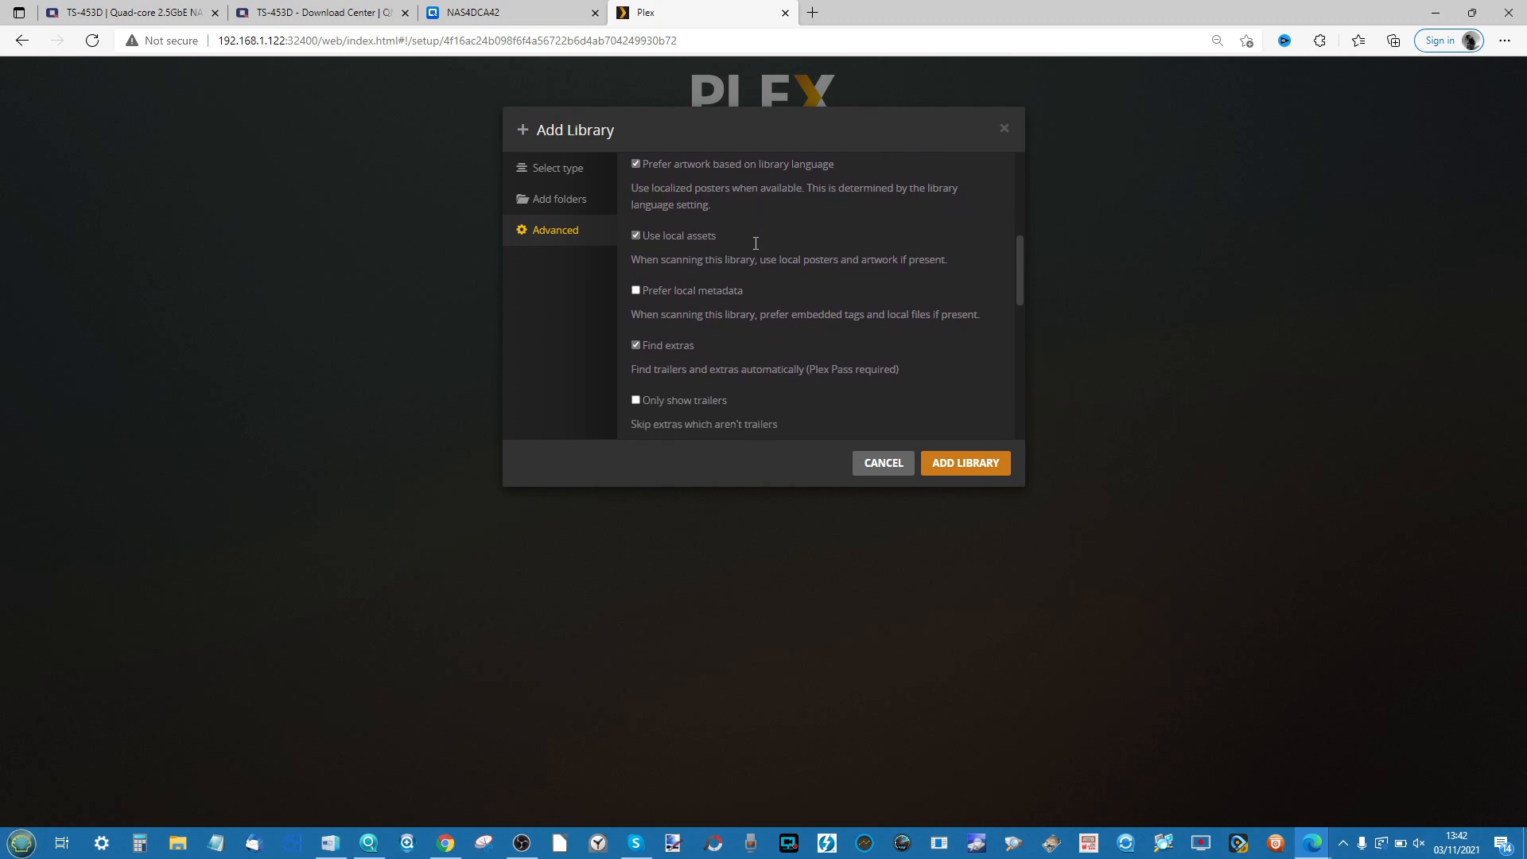
{"action": "scroll", "coordinate": [756, 243], "scroll_direction": "down", "scroll_amount": 2}
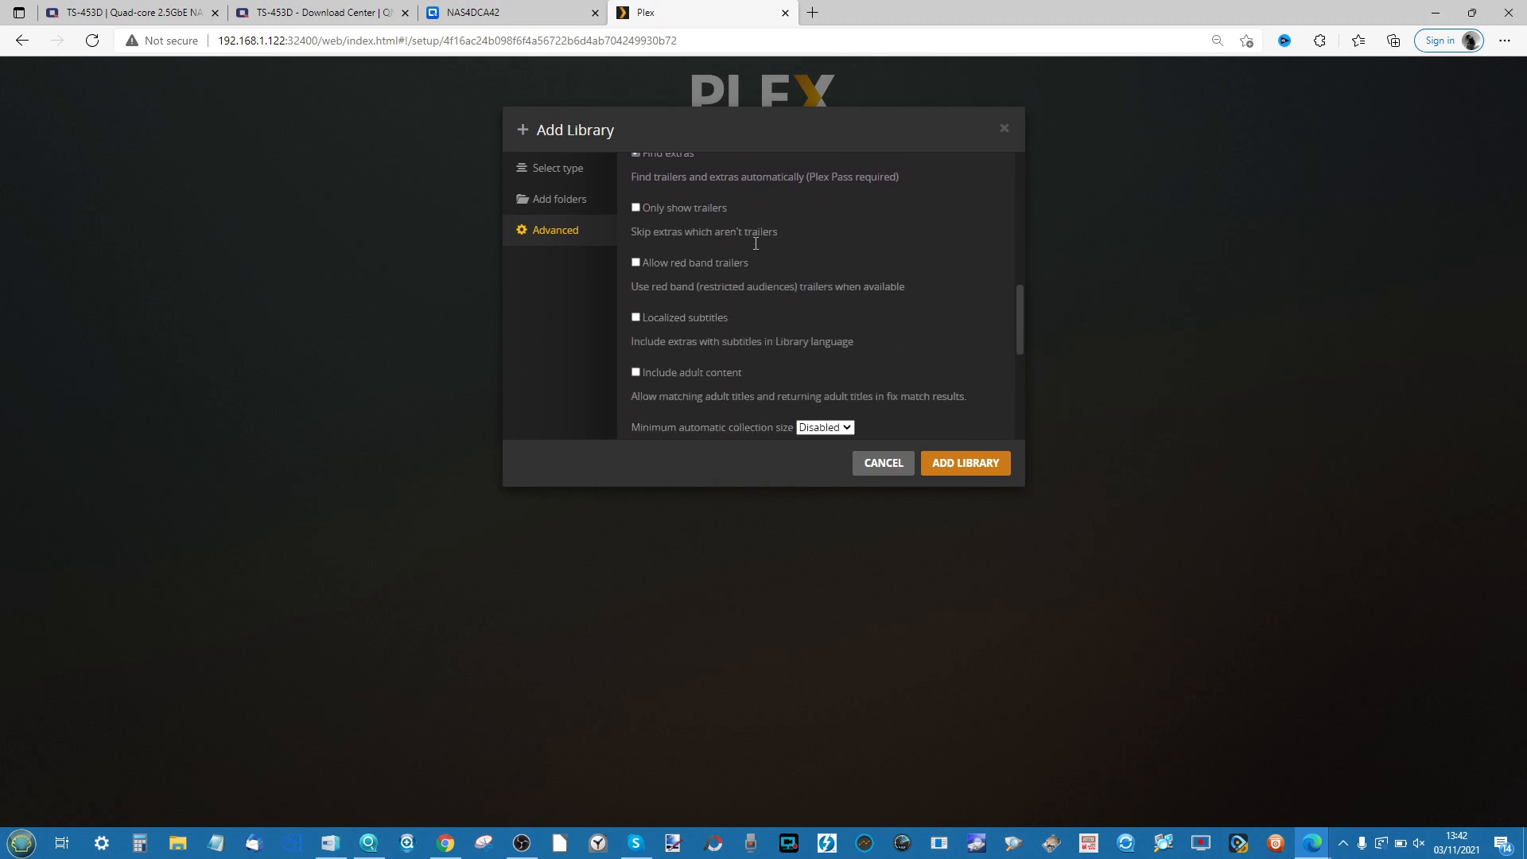
{"action": "scroll", "coordinate": [756, 243], "scroll_direction": "down", "scroll_amount": 3}
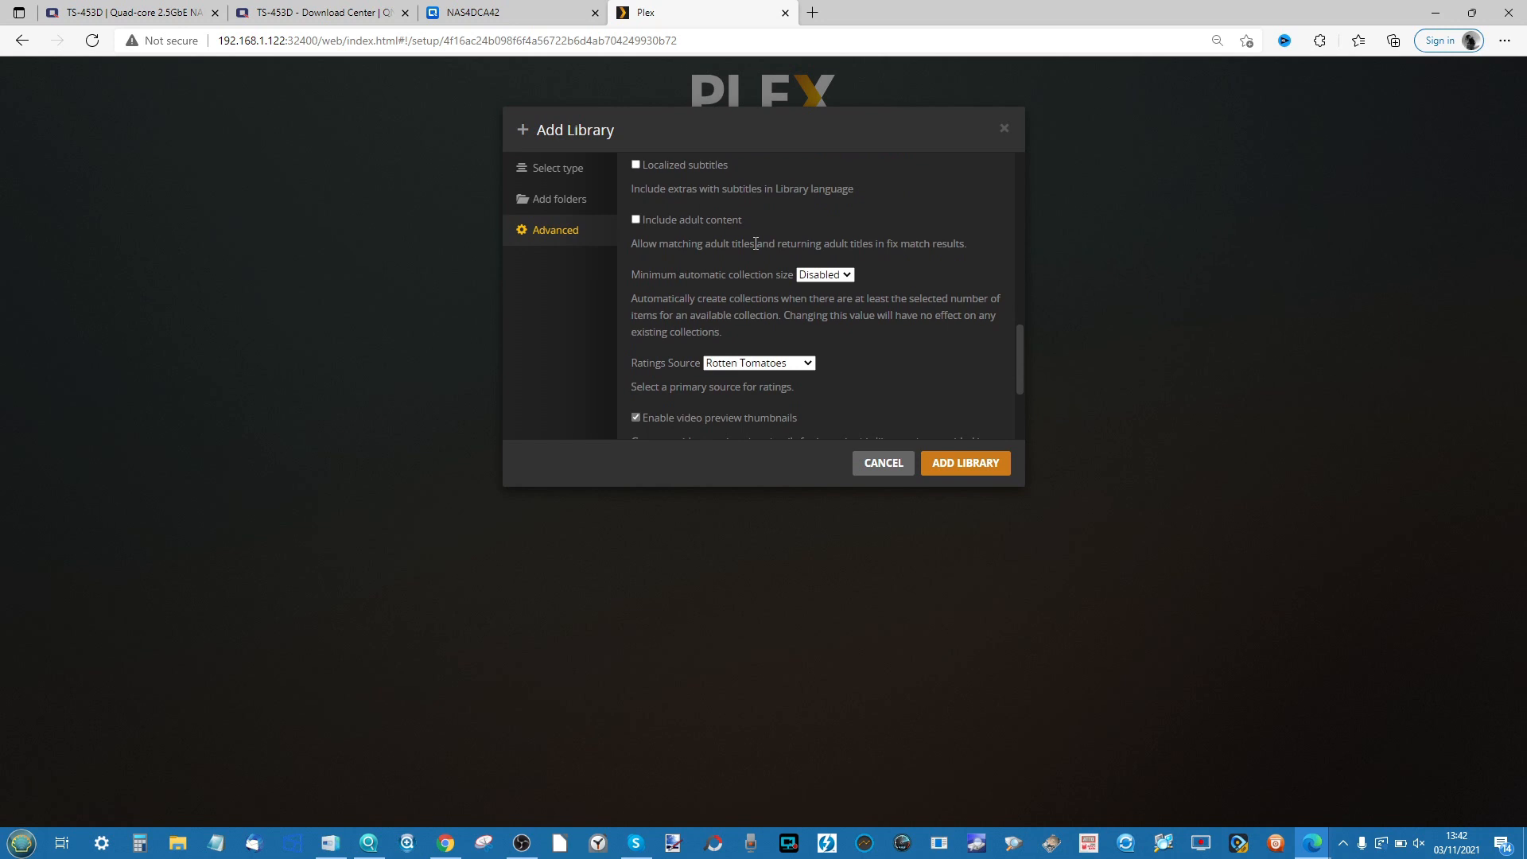
{"action": "scroll", "coordinate": [756, 243], "scroll_direction": "down", "scroll_amount": 2}
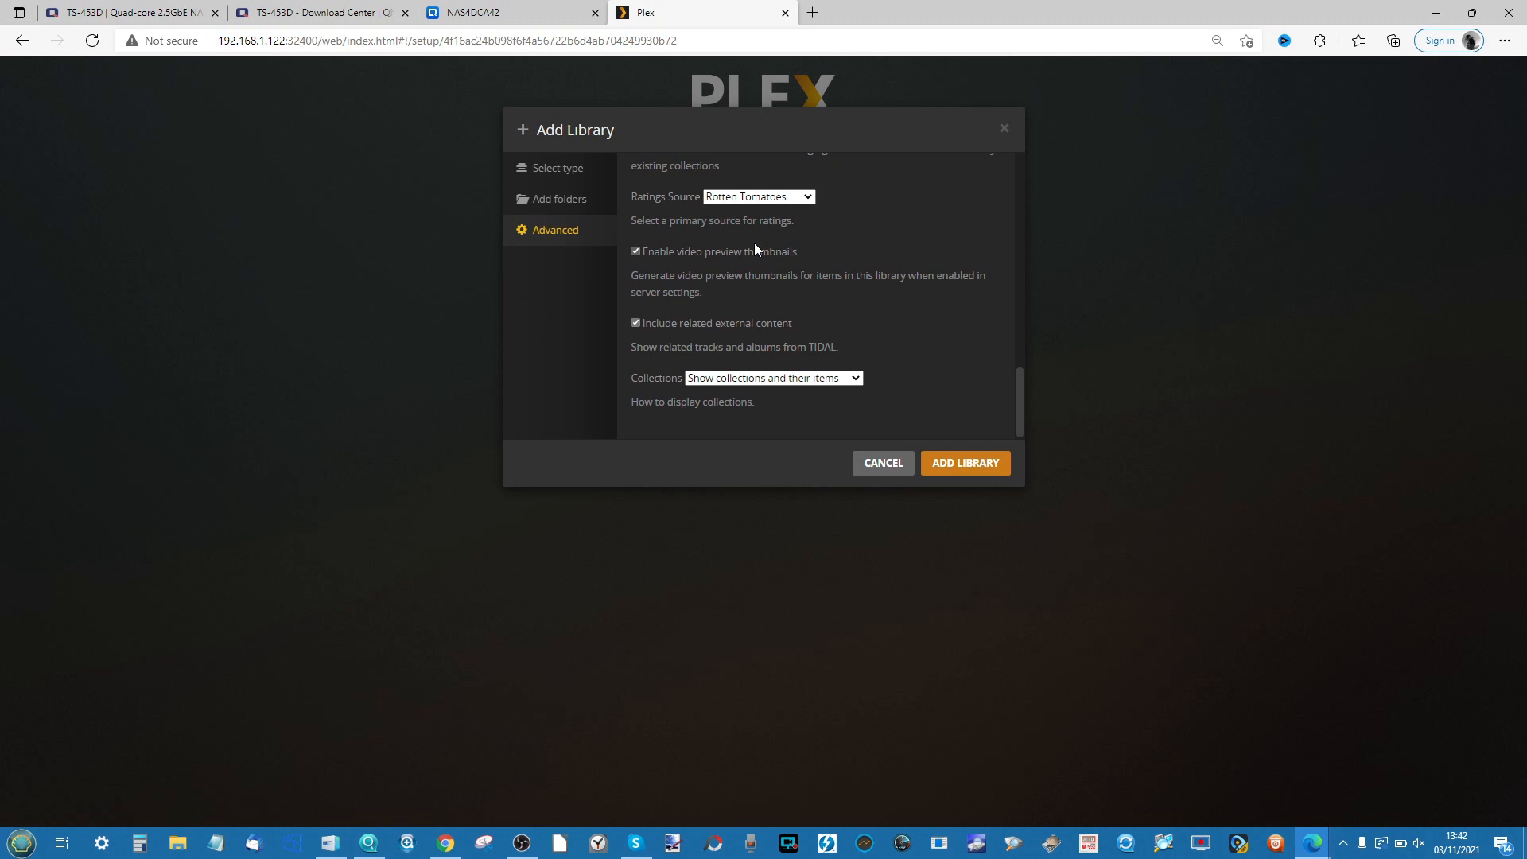
{"action": "left_click", "coordinate": [754, 244]}
{"action": "left_click", "coordinate": [953, 465]}
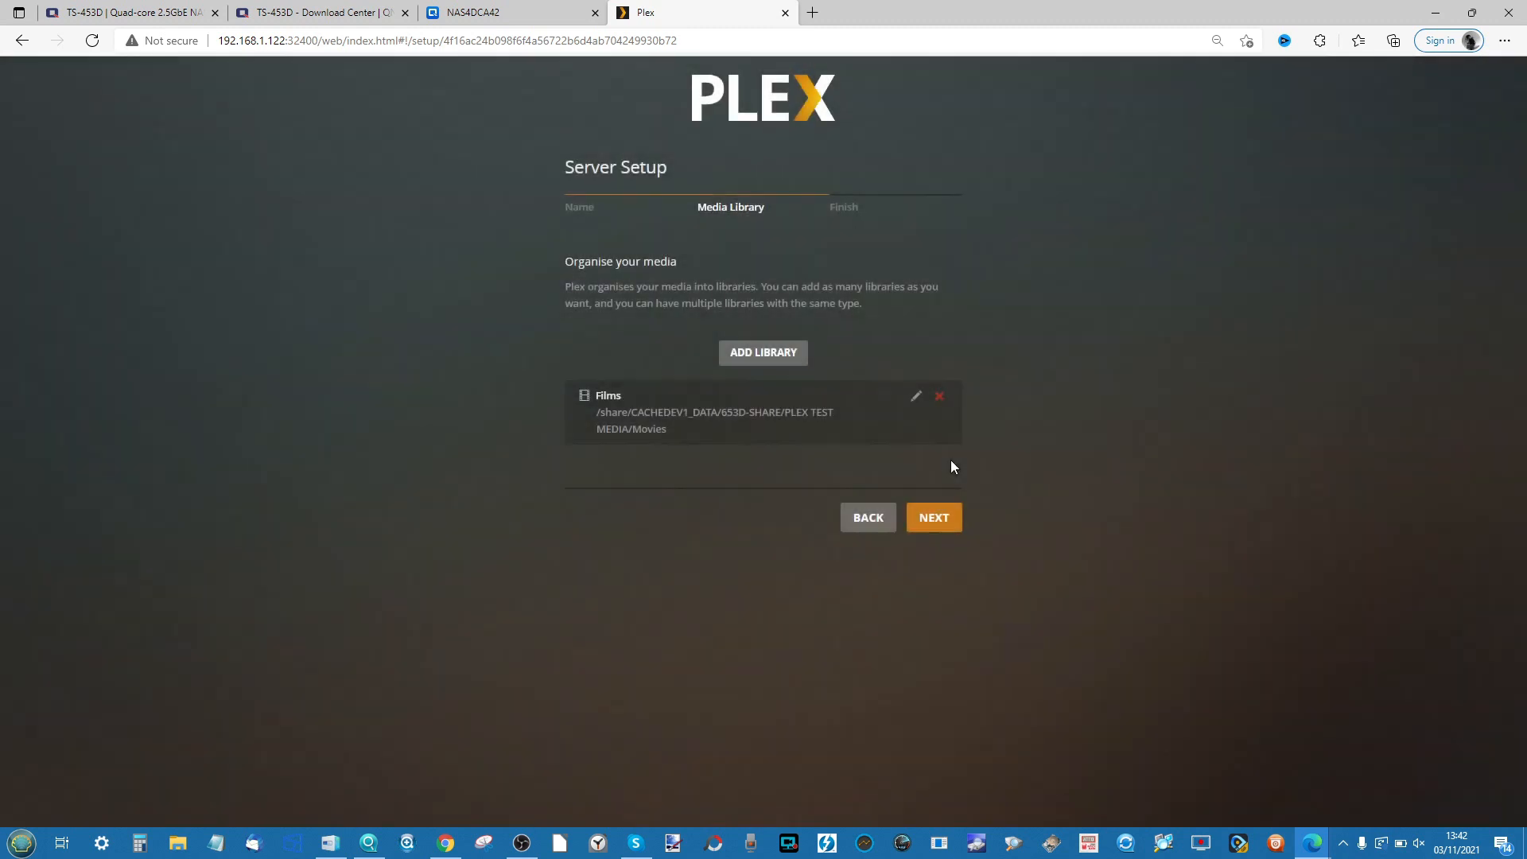
Start a TV programmes library and add the folder /share/CACHEDEV1_DATA/653D-SHARE/PLEX TEST MEDIA/TV Shows to it.
{"action": "left_click", "coordinate": [768, 354]}
{"action": "left_click", "coordinate": [749, 239]}
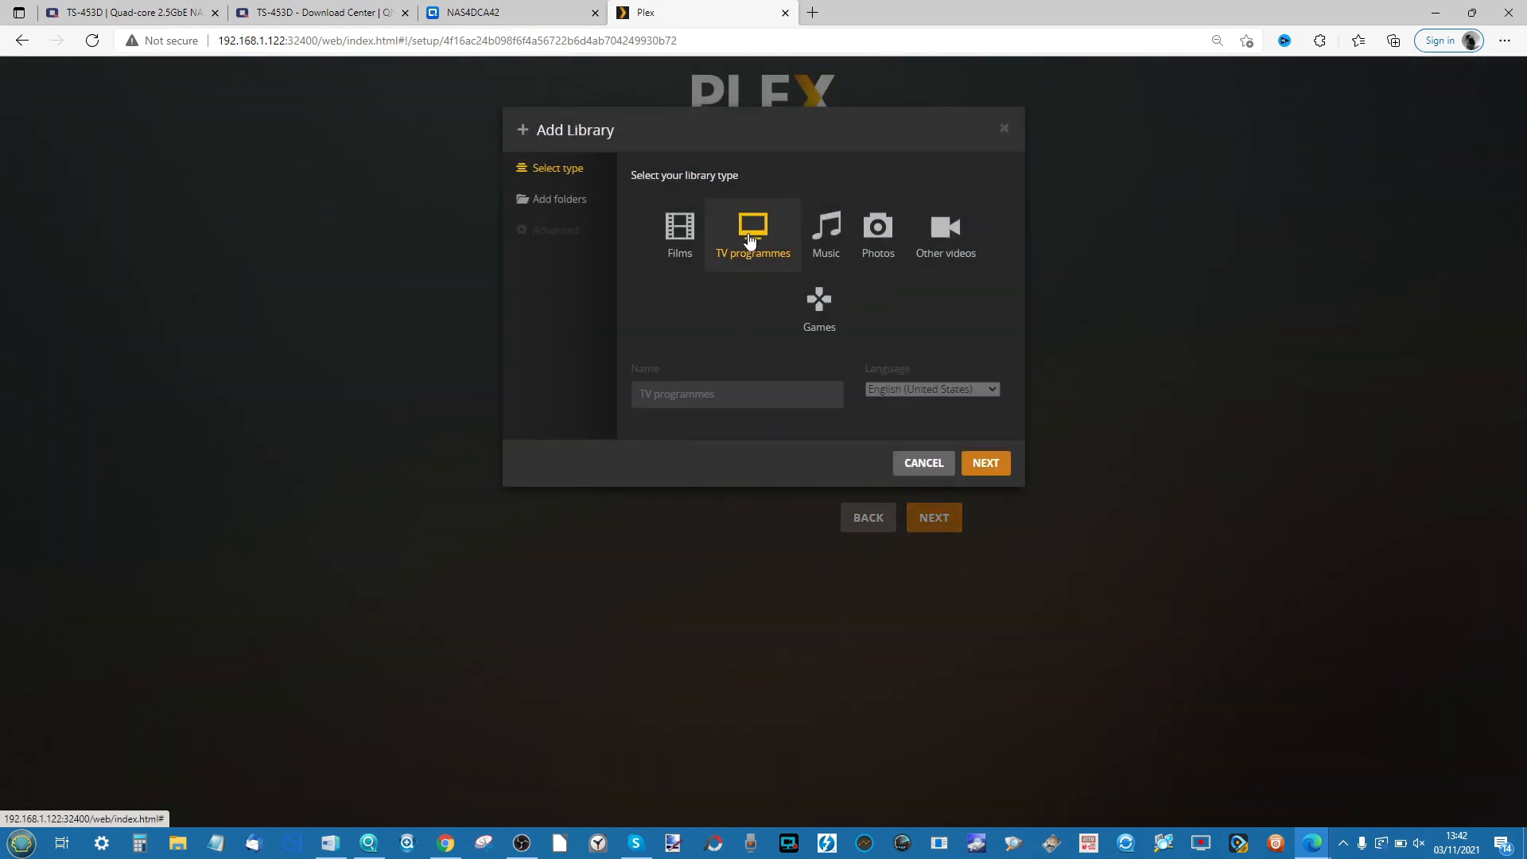
{"action": "left_click", "coordinate": [557, 207]}
{"action": "left_click", "coordinate": [826, 218]}
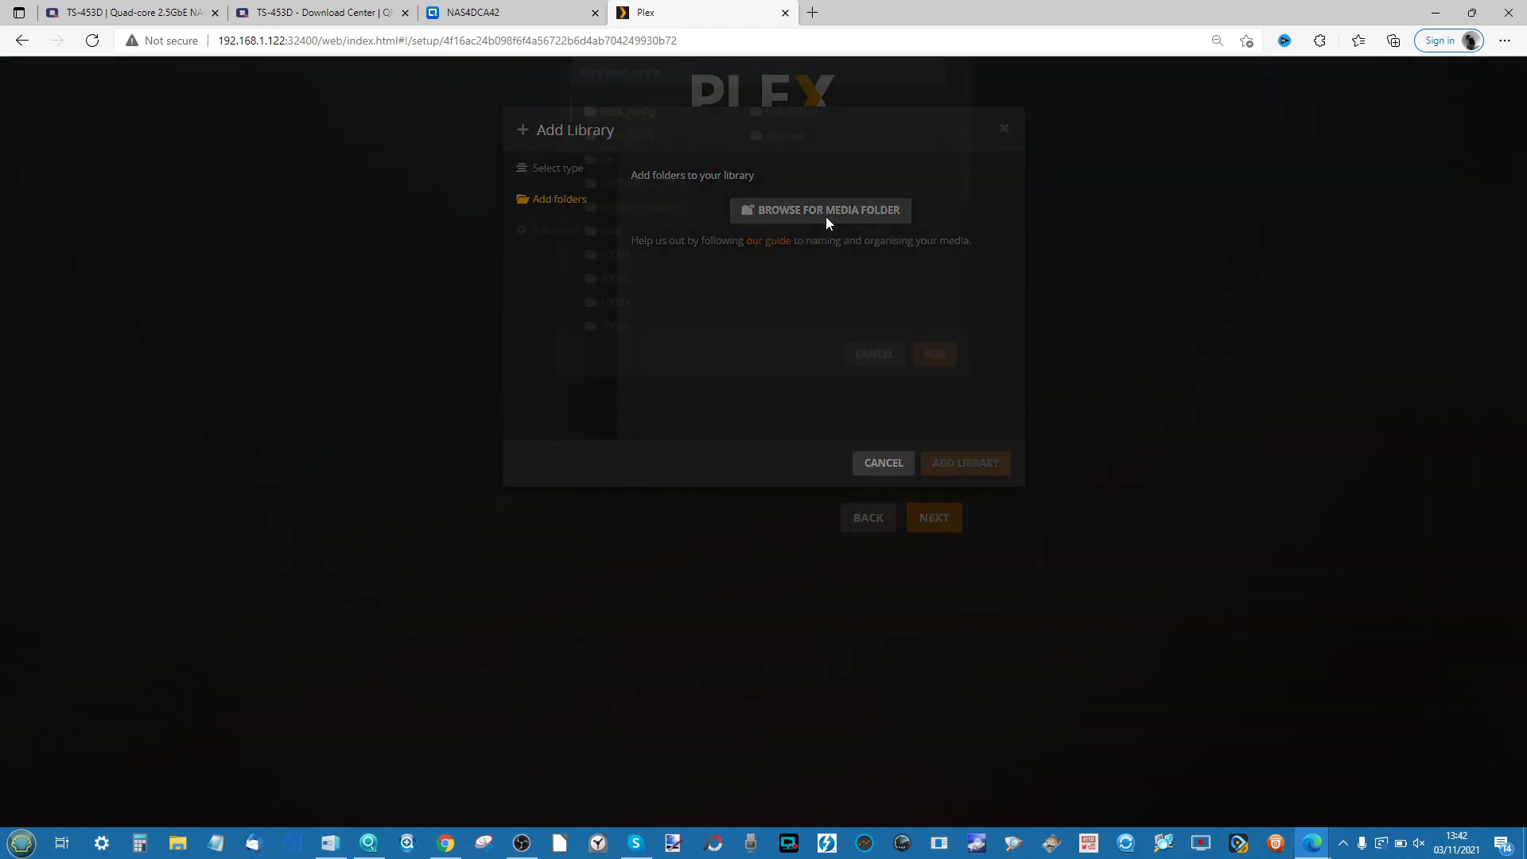
{"action": "left_click", "coordinate": [618, 293]}
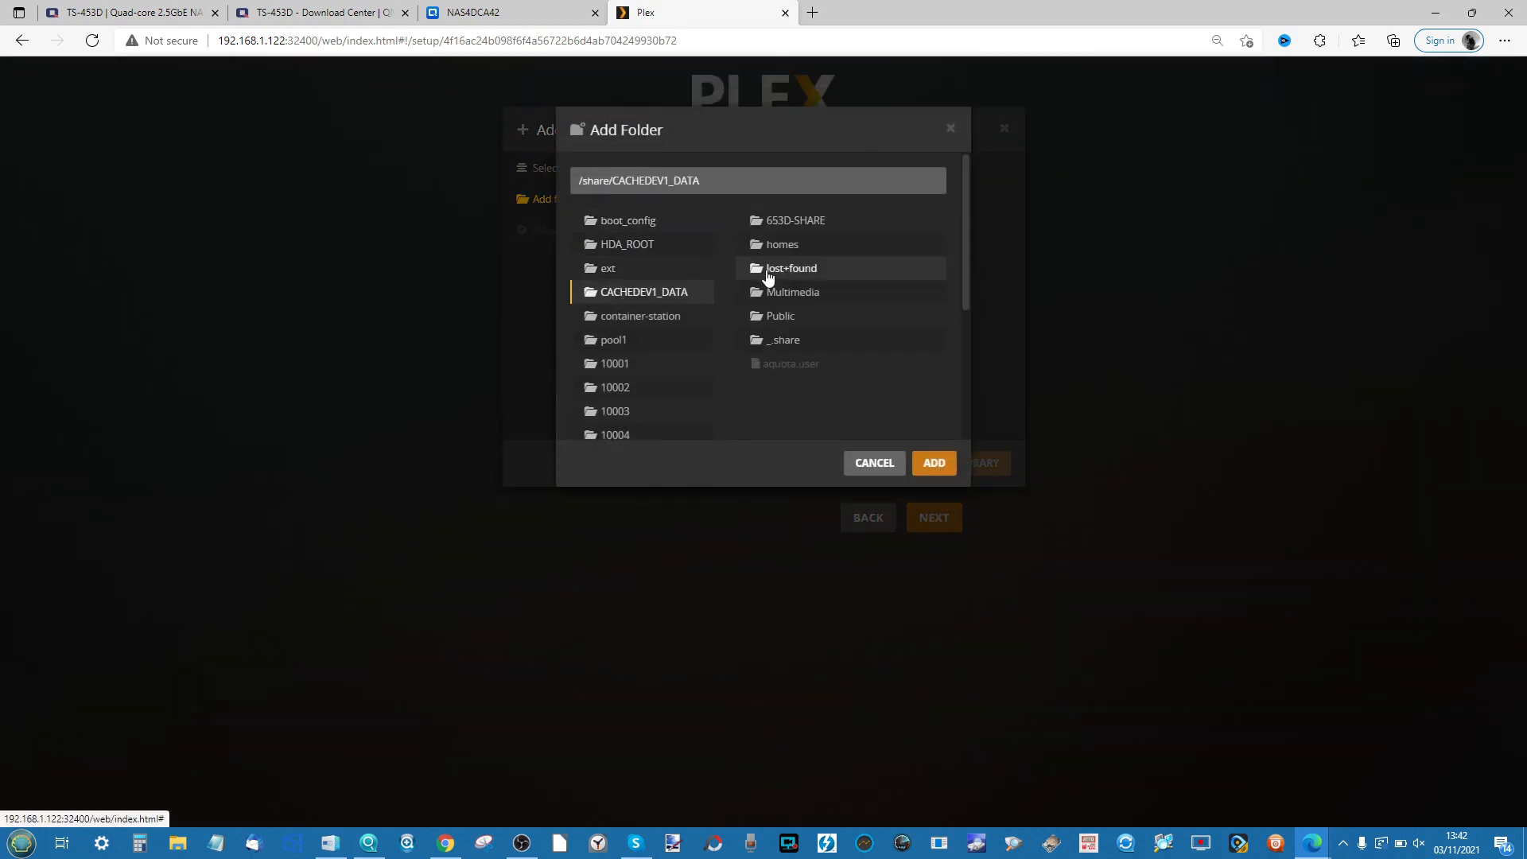
{"action": "left_click", "coordinate": [804, 223]}
{"action": "left_click", "coordinate": [796, 318]}
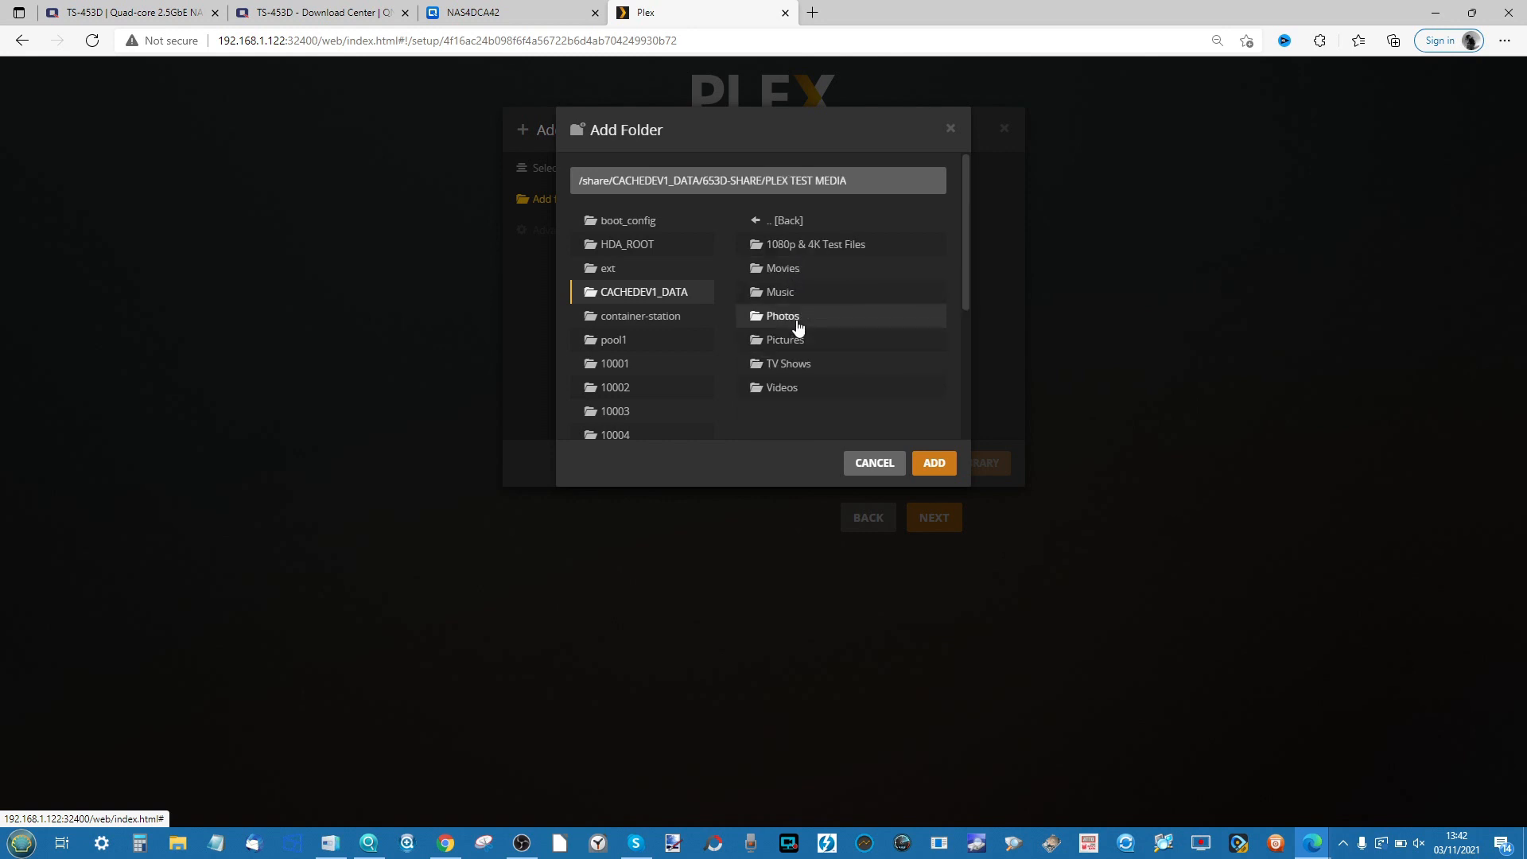
{"action": "left_click", "coordinate": [784, 365]}
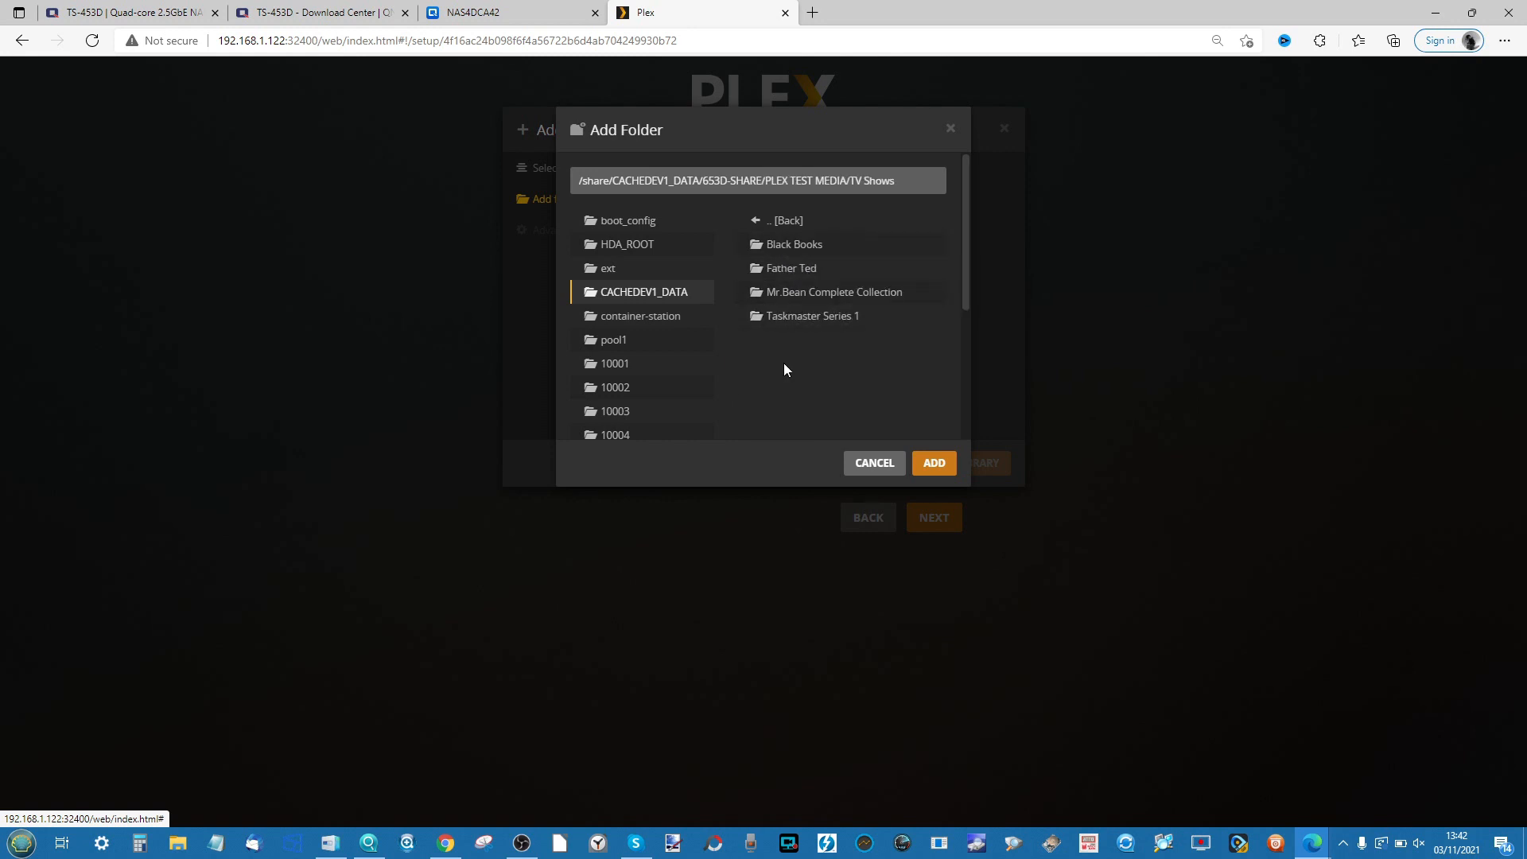
{"action": "left_click", "coordinate": [936, 468]}
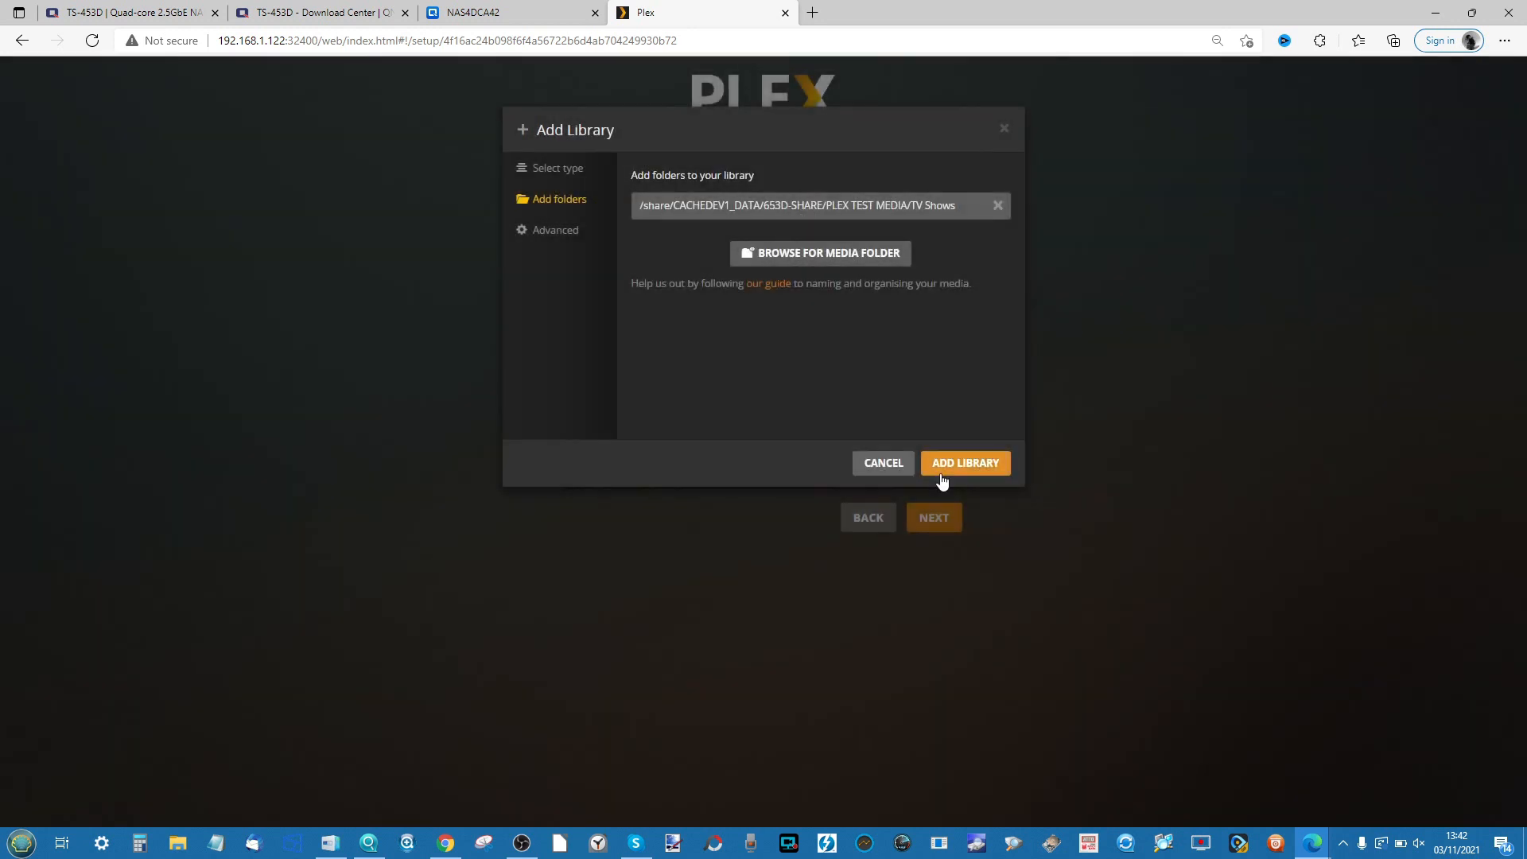
Review the advanced options of the TV programmes library, from scanner and agent to episode ordering and beyond, and add the library.
{"action": "left_click", "coordinate": [547, 233]}
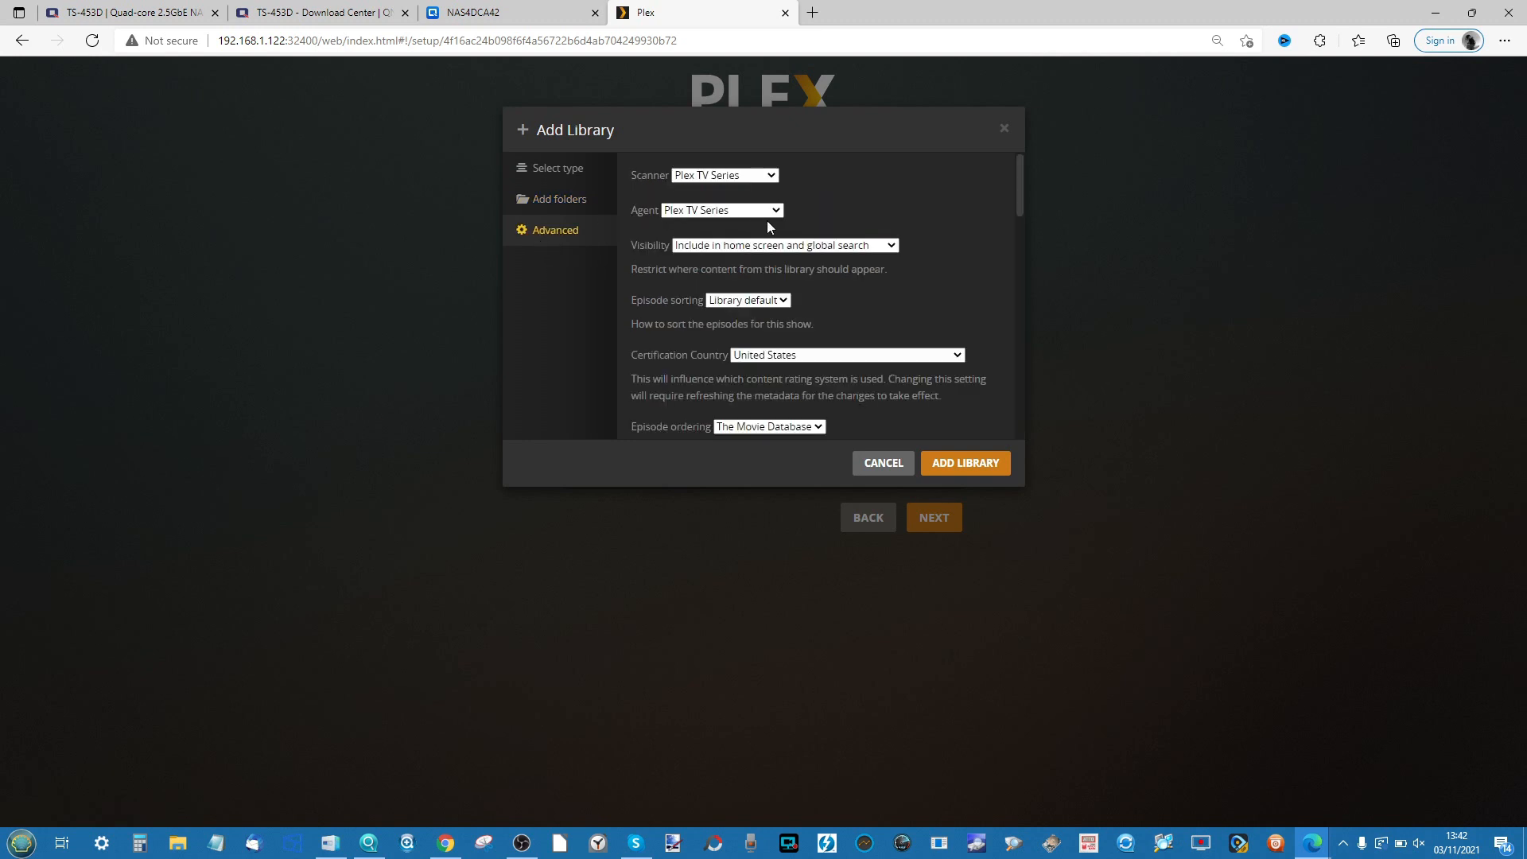
{"action": "scroll", "coordinate": [767, 226], "scroll_direction": "down", "scroll_amount": 10}
{"action": "scroll", "coordinate": [766, 227], "scroll_direction": "down", "scroll_amount": 3}
{"action": "scroll", "coordinate": [766, 226], "scroll_direction": "up", "scroll_amount": 14}
{"action": "scroll", "coordinate": [768, 226], "scroll_direction": "down", "scroll_amount": 15}
{"action": "left_click", "coordinate": [945, 457]}
Start a Music library and add the folder /share/CACHEDEV1_DATA/653D-SHARE/PLEX TEST MEDIA/Music to it.
{"action": "left_click", "coordinate": [764, 350]}
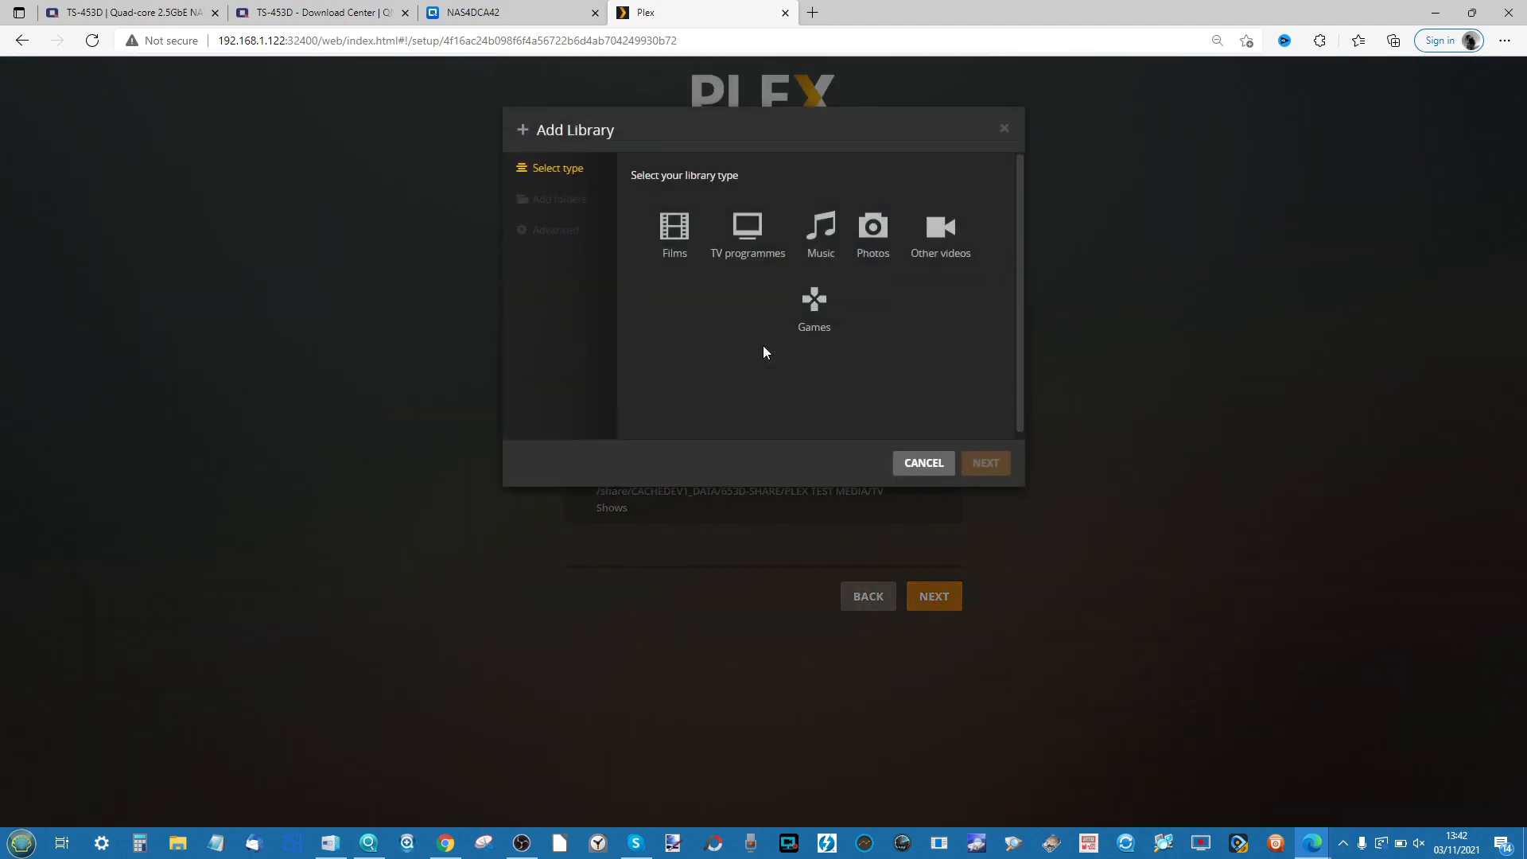
{"action": "left_click", "coordinate": [820, 228]}
{"action": "left_click", "coordinate": [559, 199]}
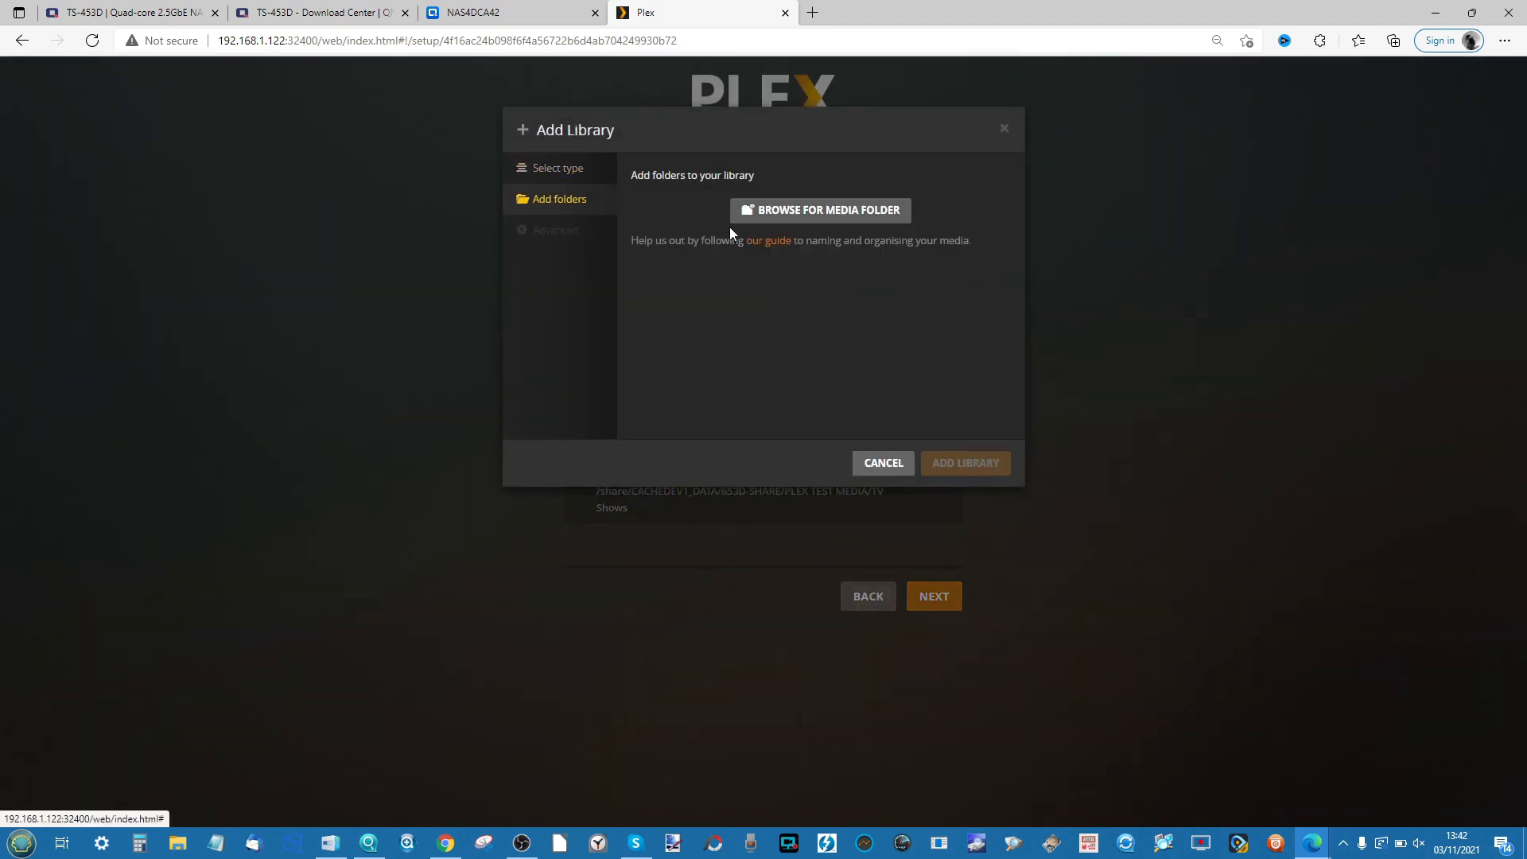
{"action": "left_click", "coordinate": [819, 211]}
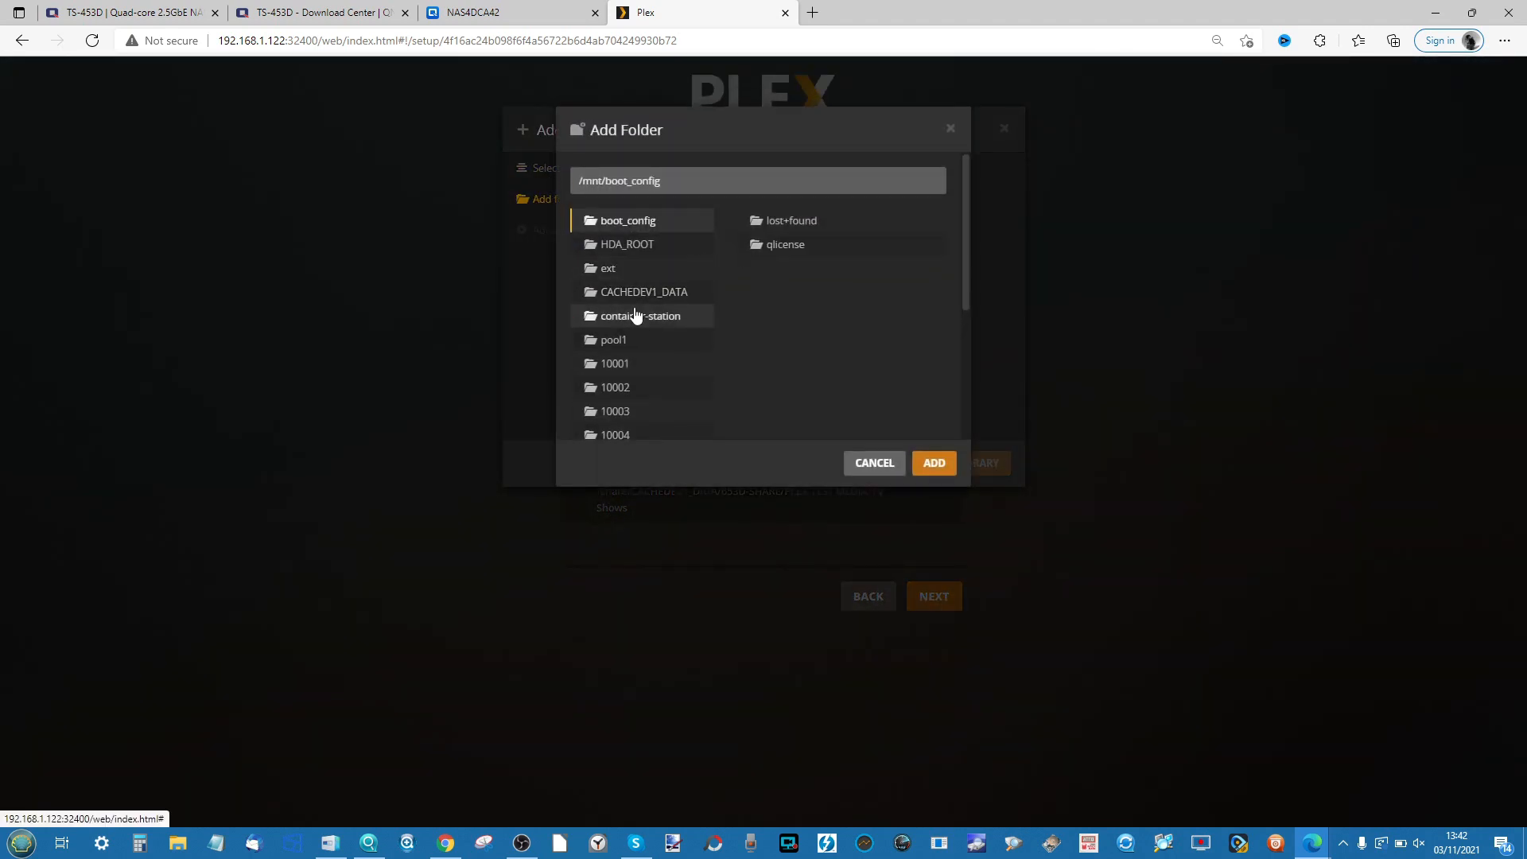
{"action": "left_click", "coordinate": [638, 295]}
{"action": "left_click", "coordinate": [807, 230]}
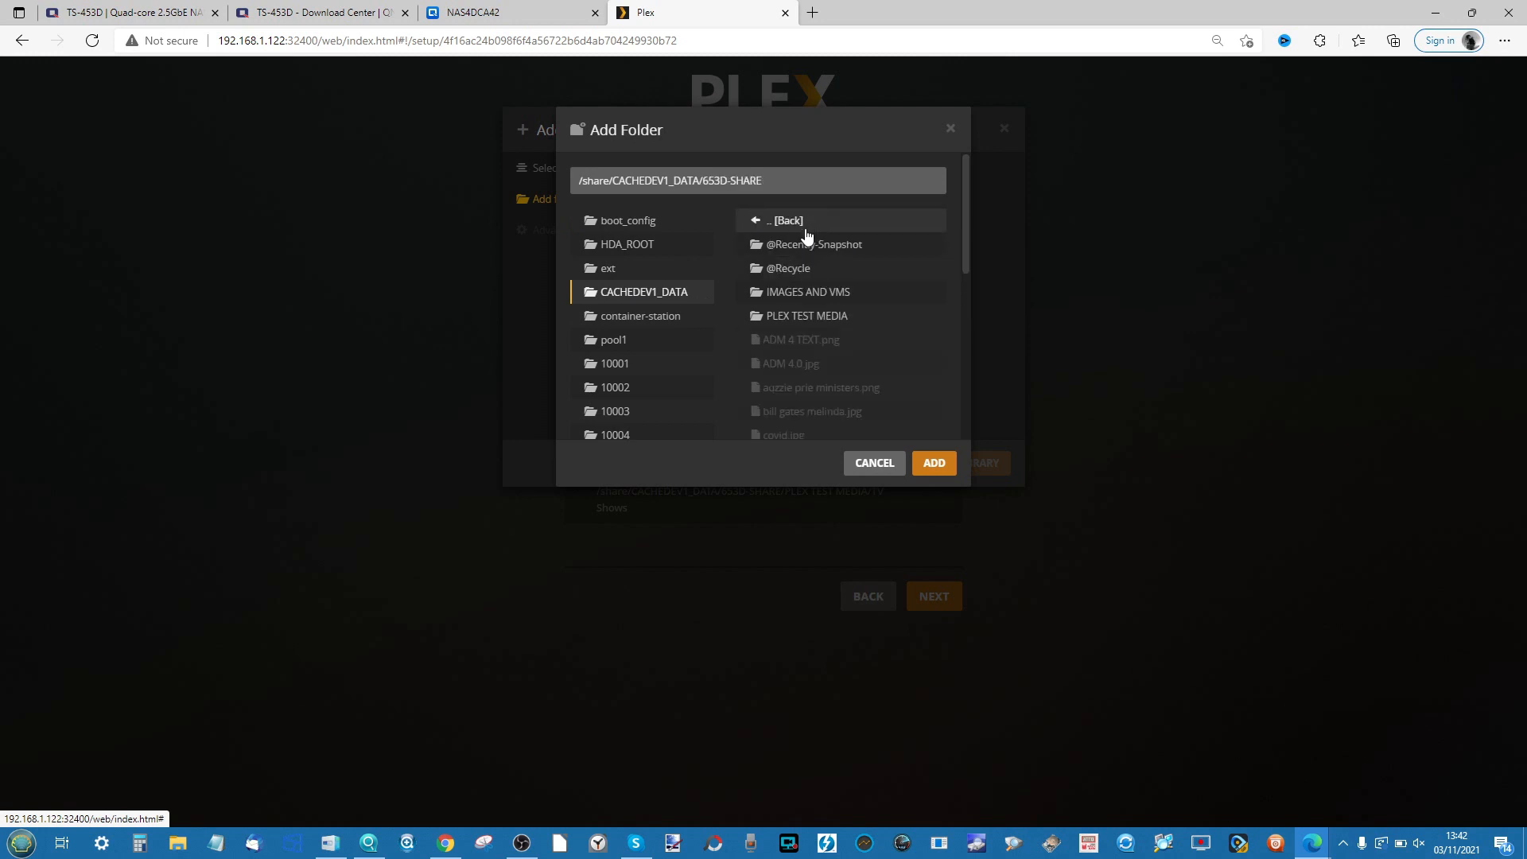
{"action": "left_click", "coordinate": [809, 317]}
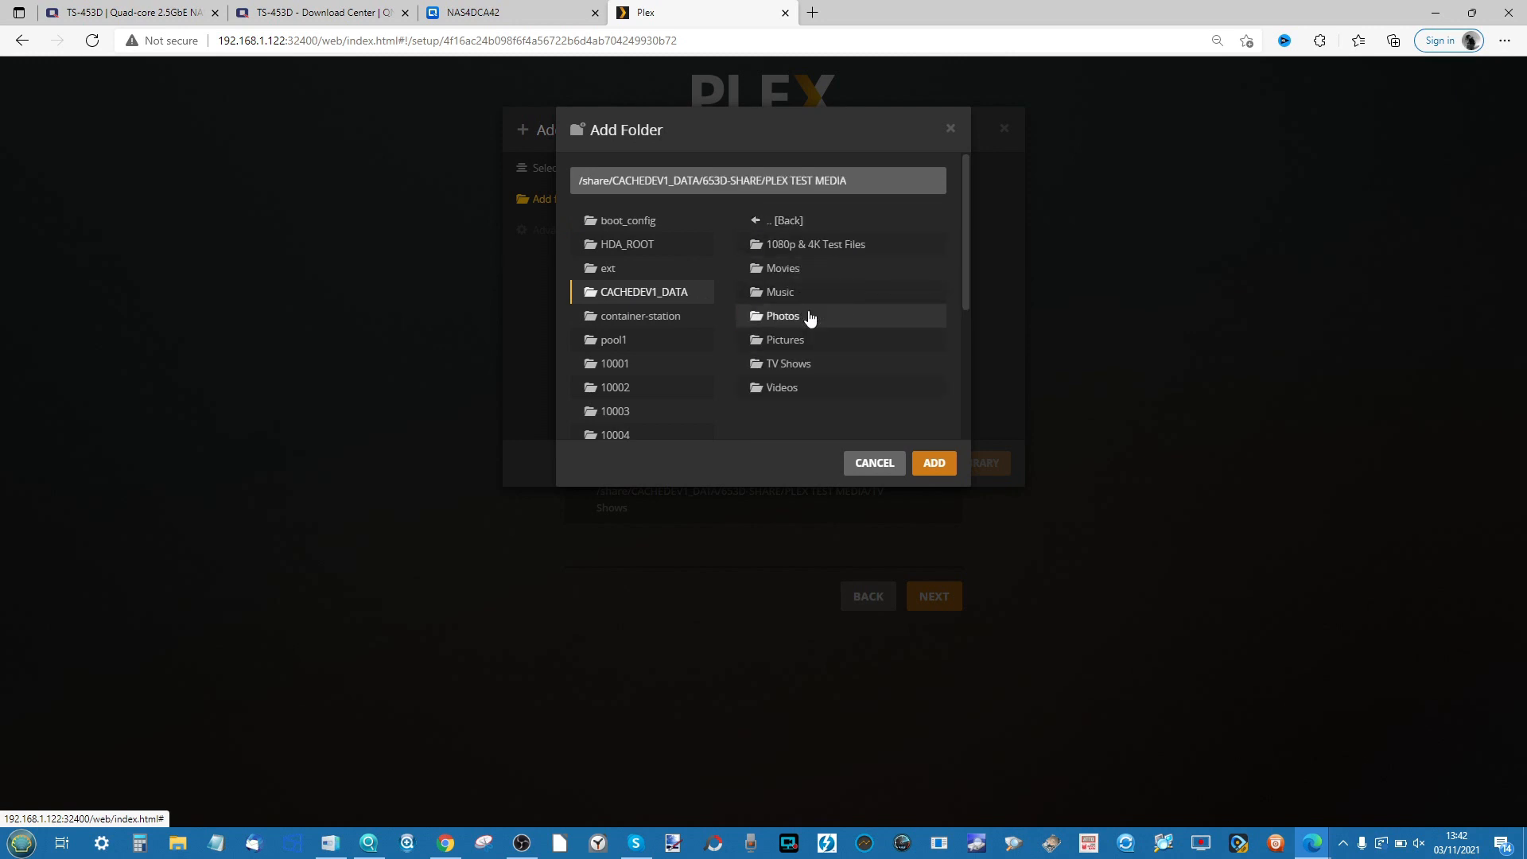
{"action": "left_click", "coordinate": [795, 294]}
{"action": "left_click", "coordinate": [943, 468]}
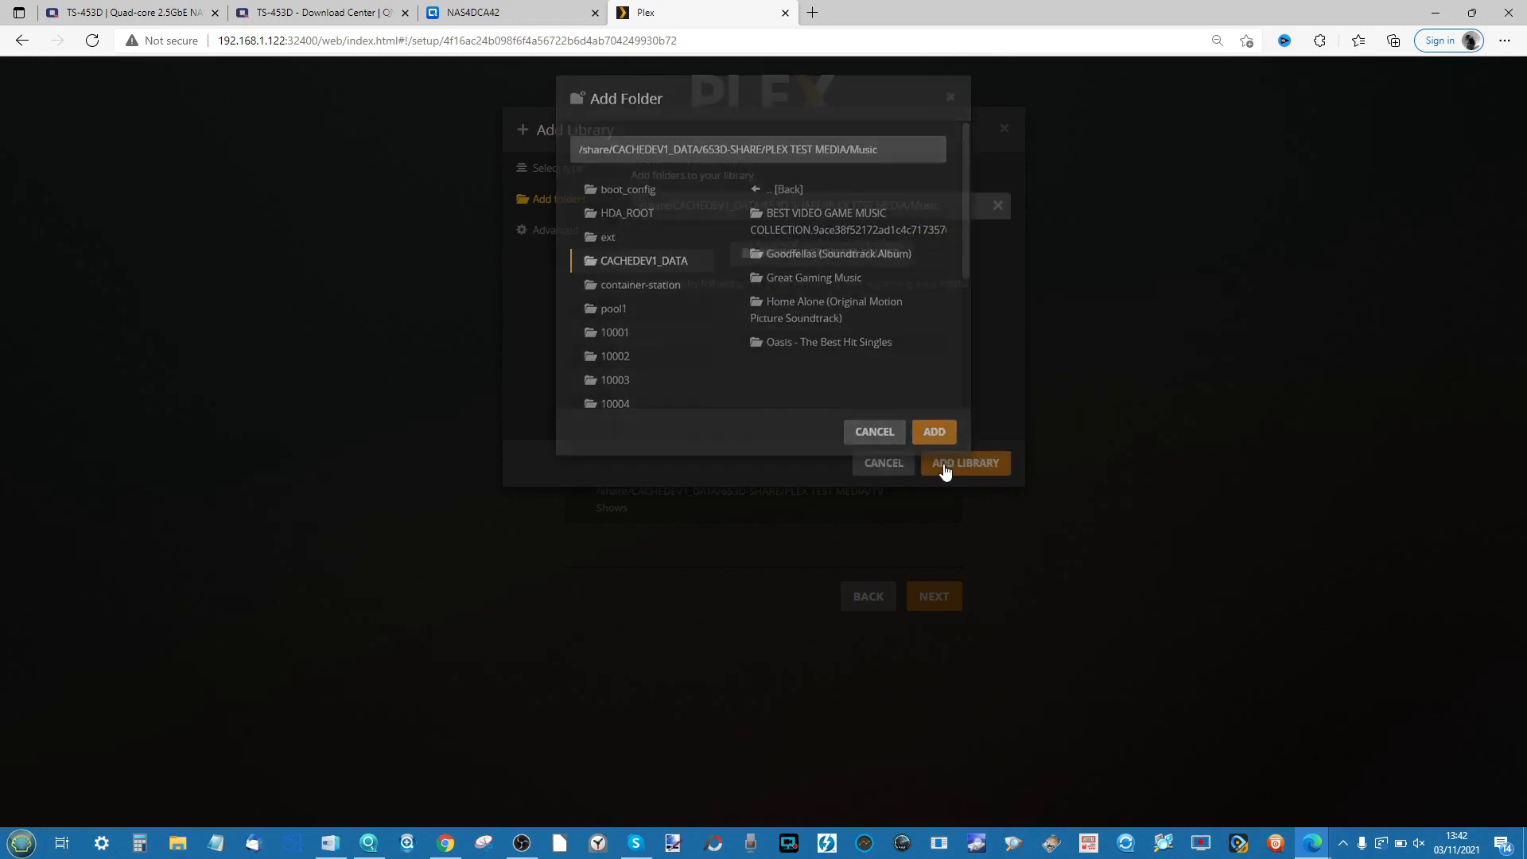
Check the advanced options of the Music library, add the library and complete the server setup.
{"action": "left_click", "coordinate": [547, 232]}
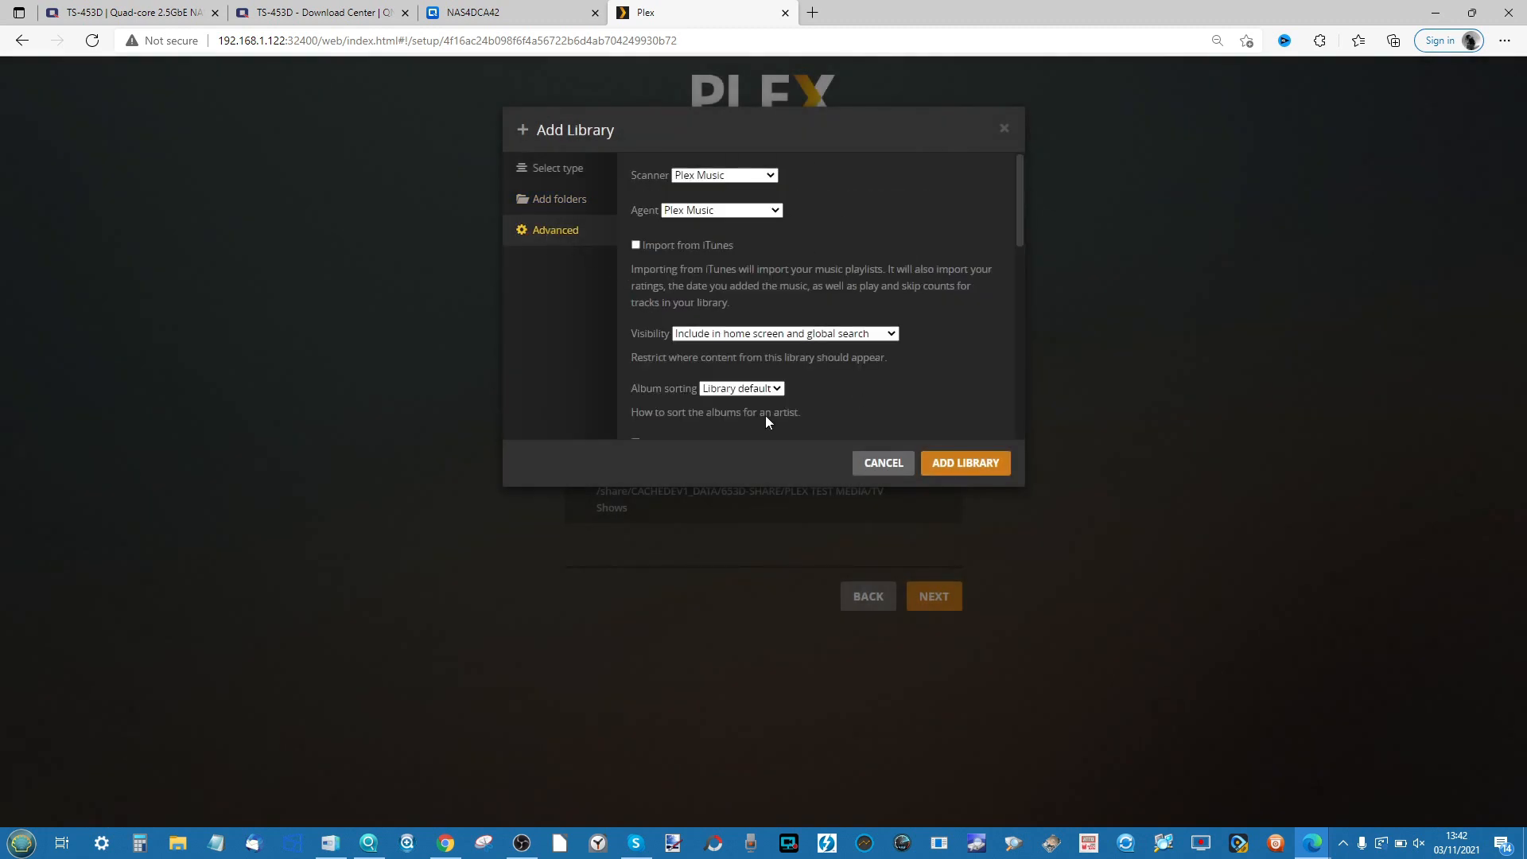
{"action": "left_click", "coordinate": [960, 463]}
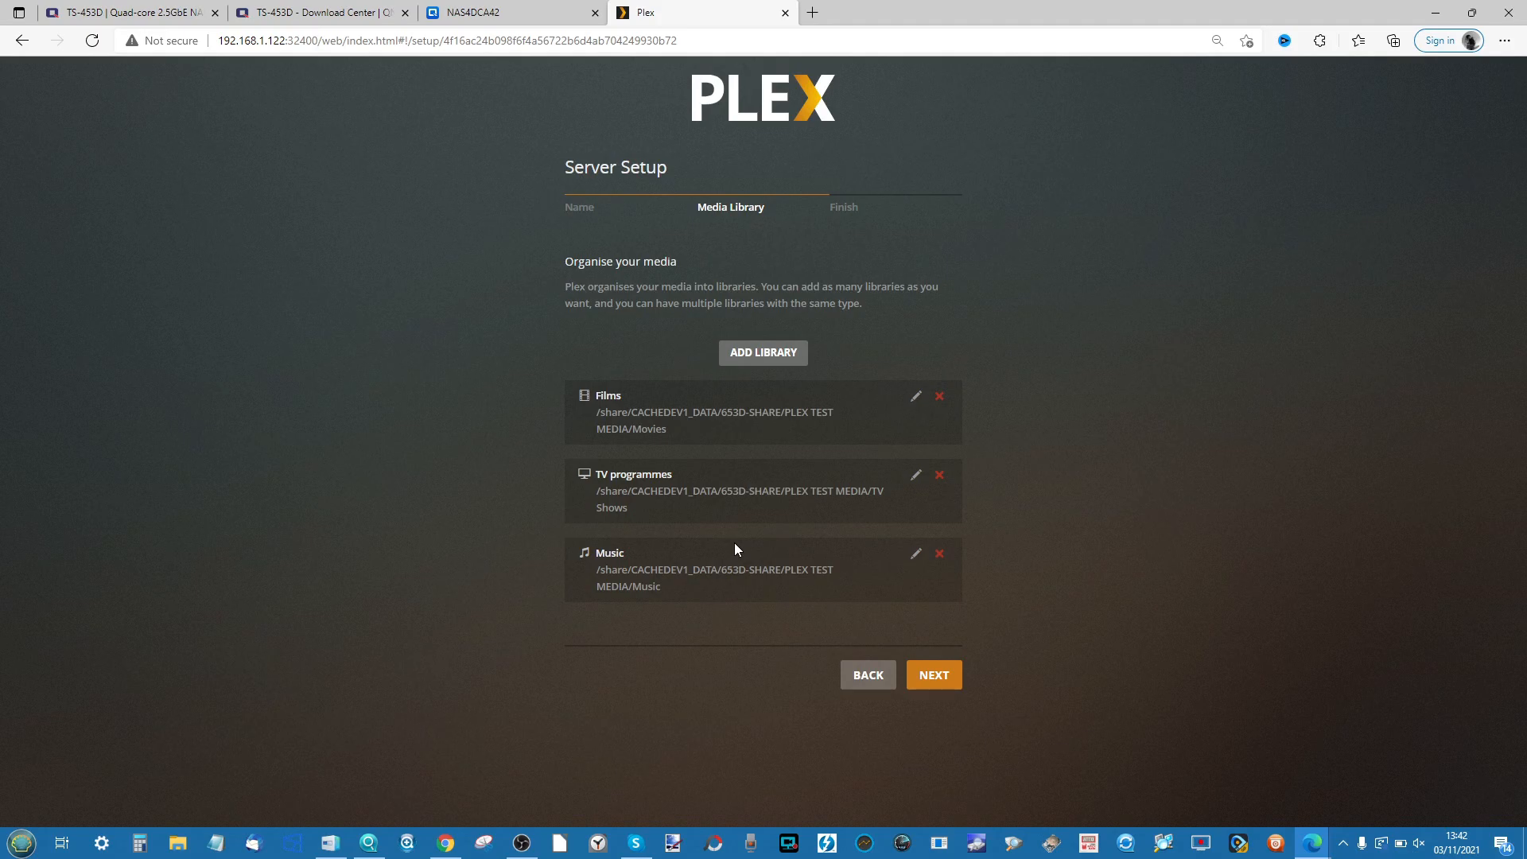
{"action": "left_click", "coordinate": [942, 680]}
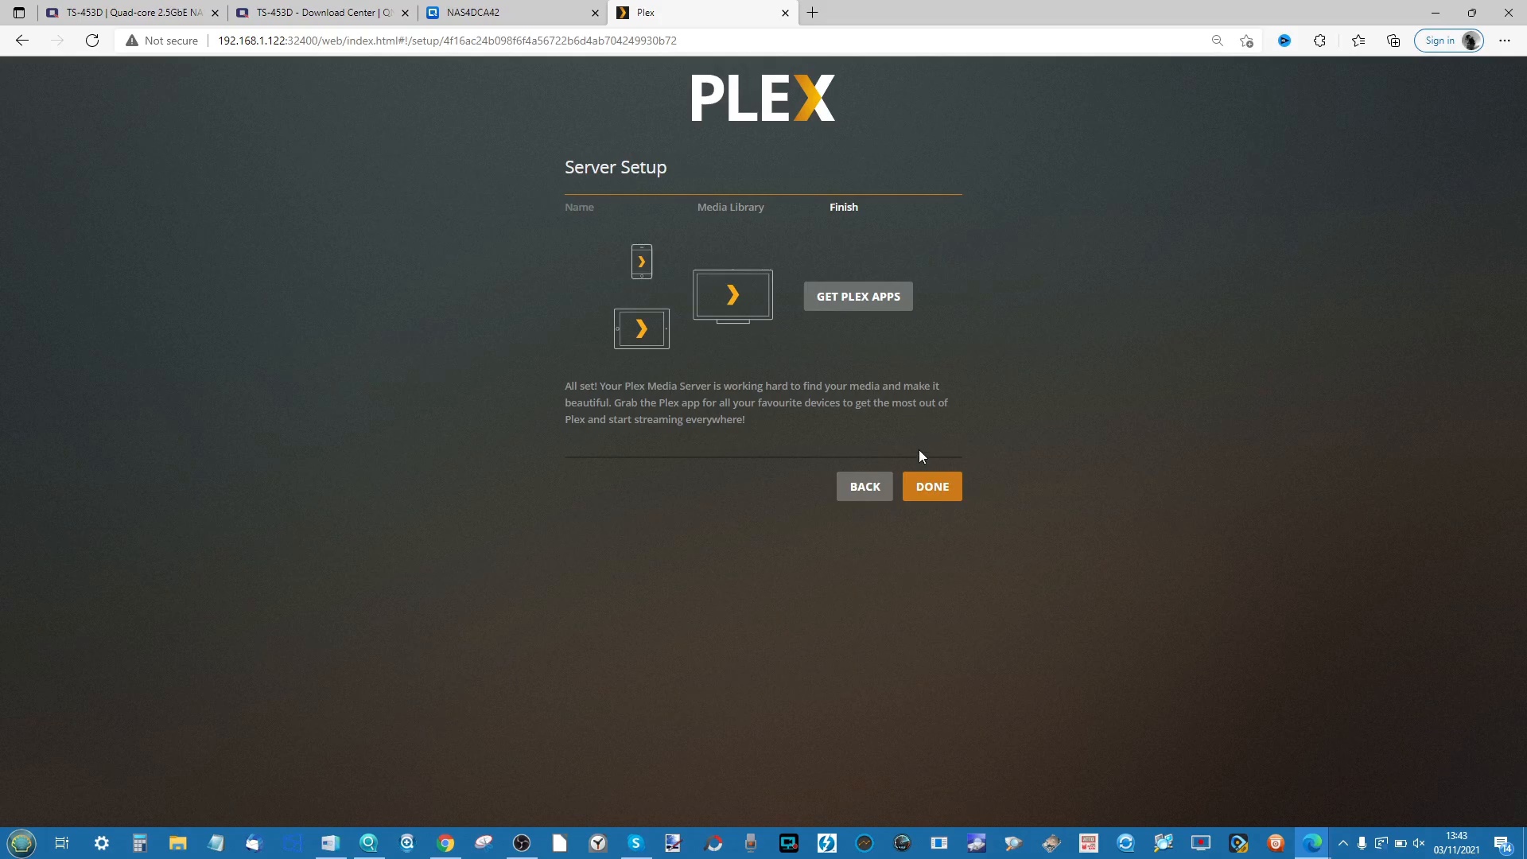
{"action": "left_click", "coordinate": [928, 488]}
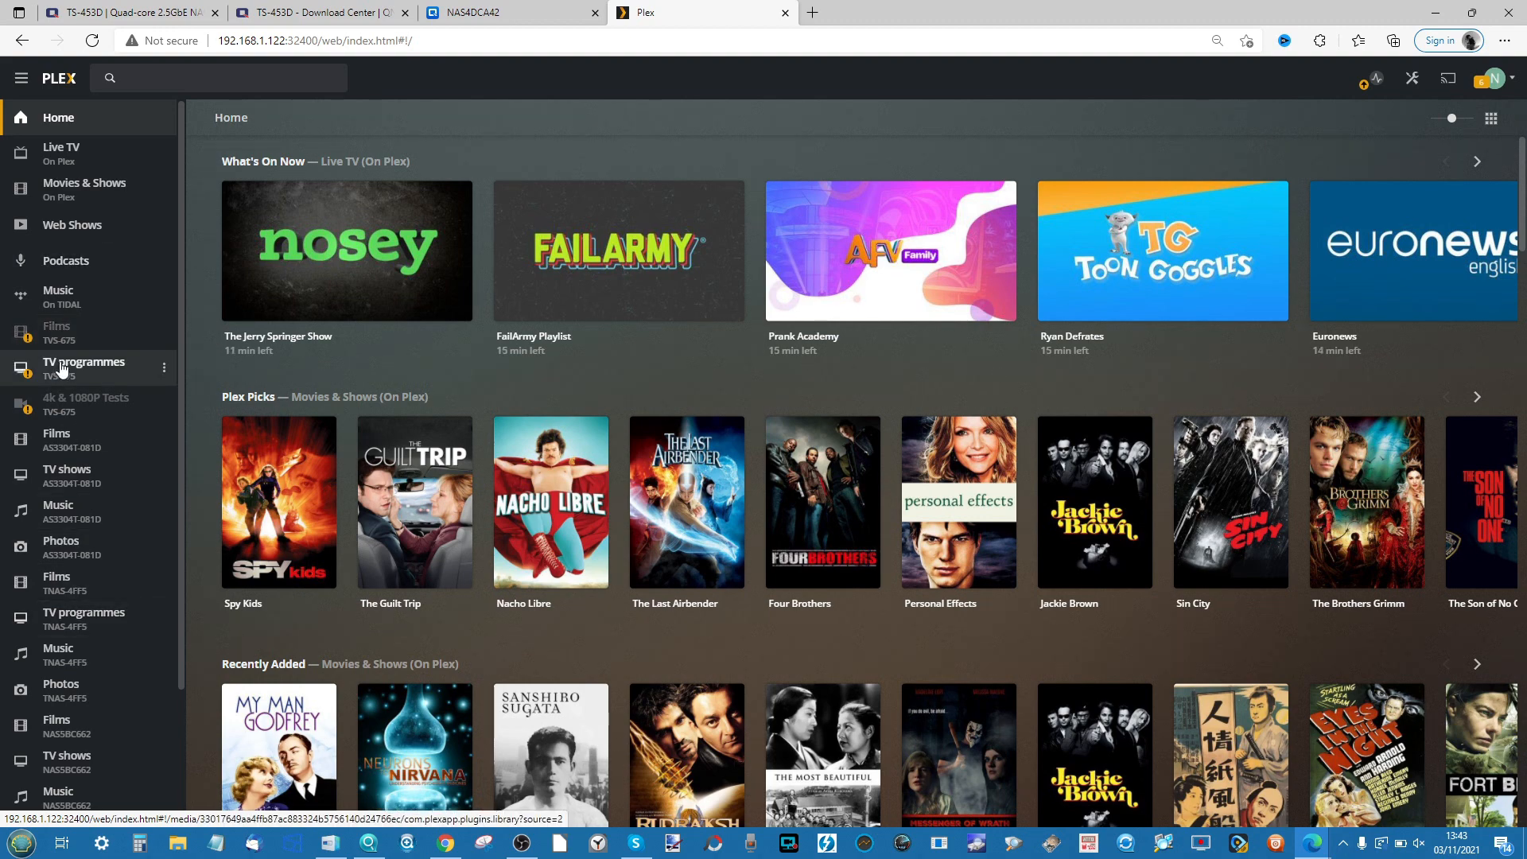
Show the full list of servers and their libraries, and open the overview of the NAS4DCA42 server.
{"action": "scroll", "coordinate": [62, 362], "scroll_direction": "down", "scroll_amount": 2}
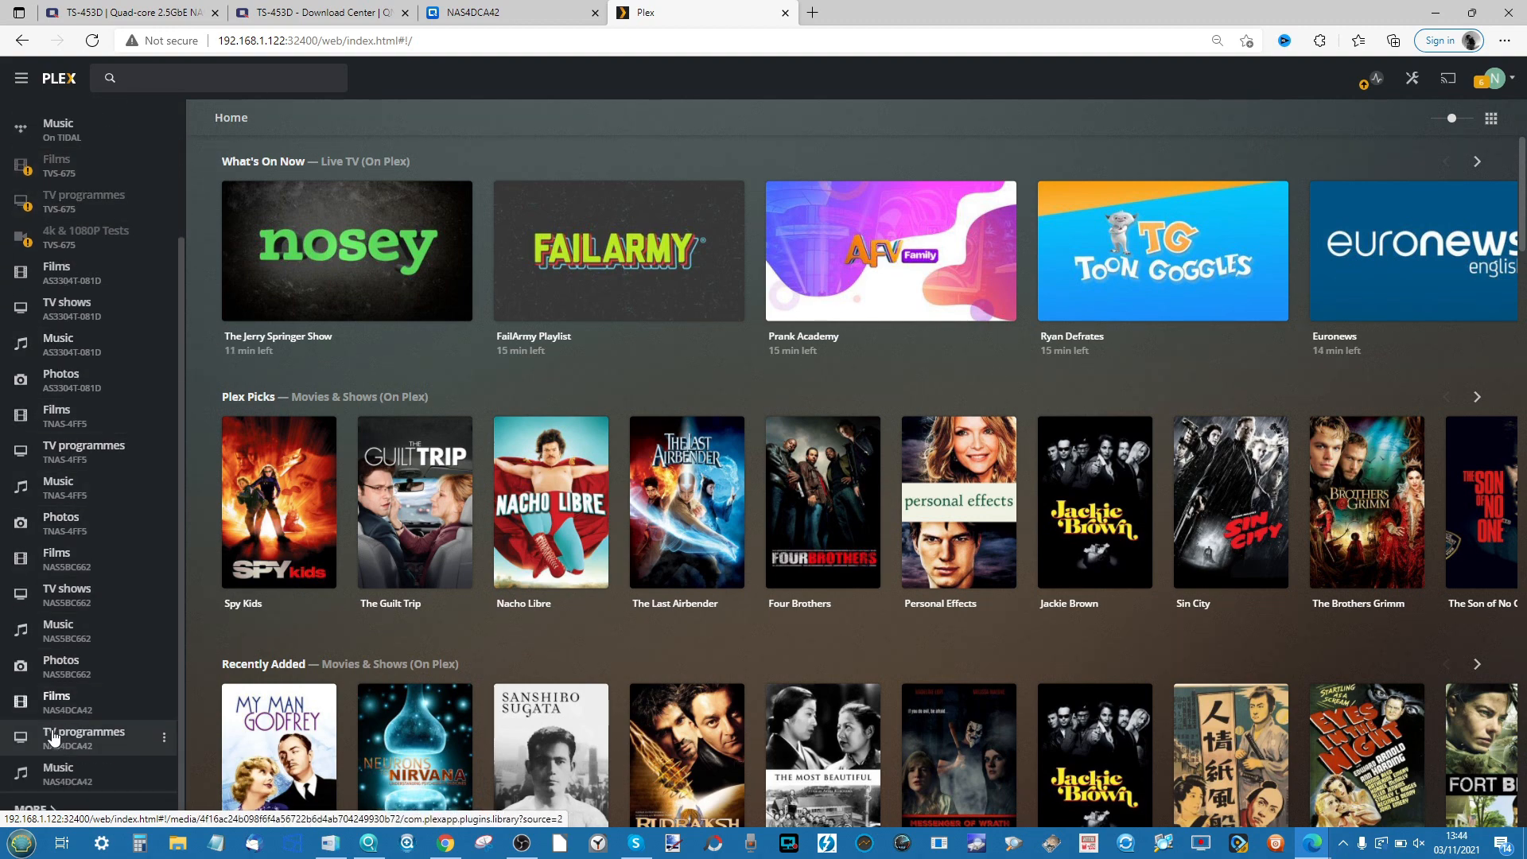
{"action": "left_click", "coordinate": [48, 811]}
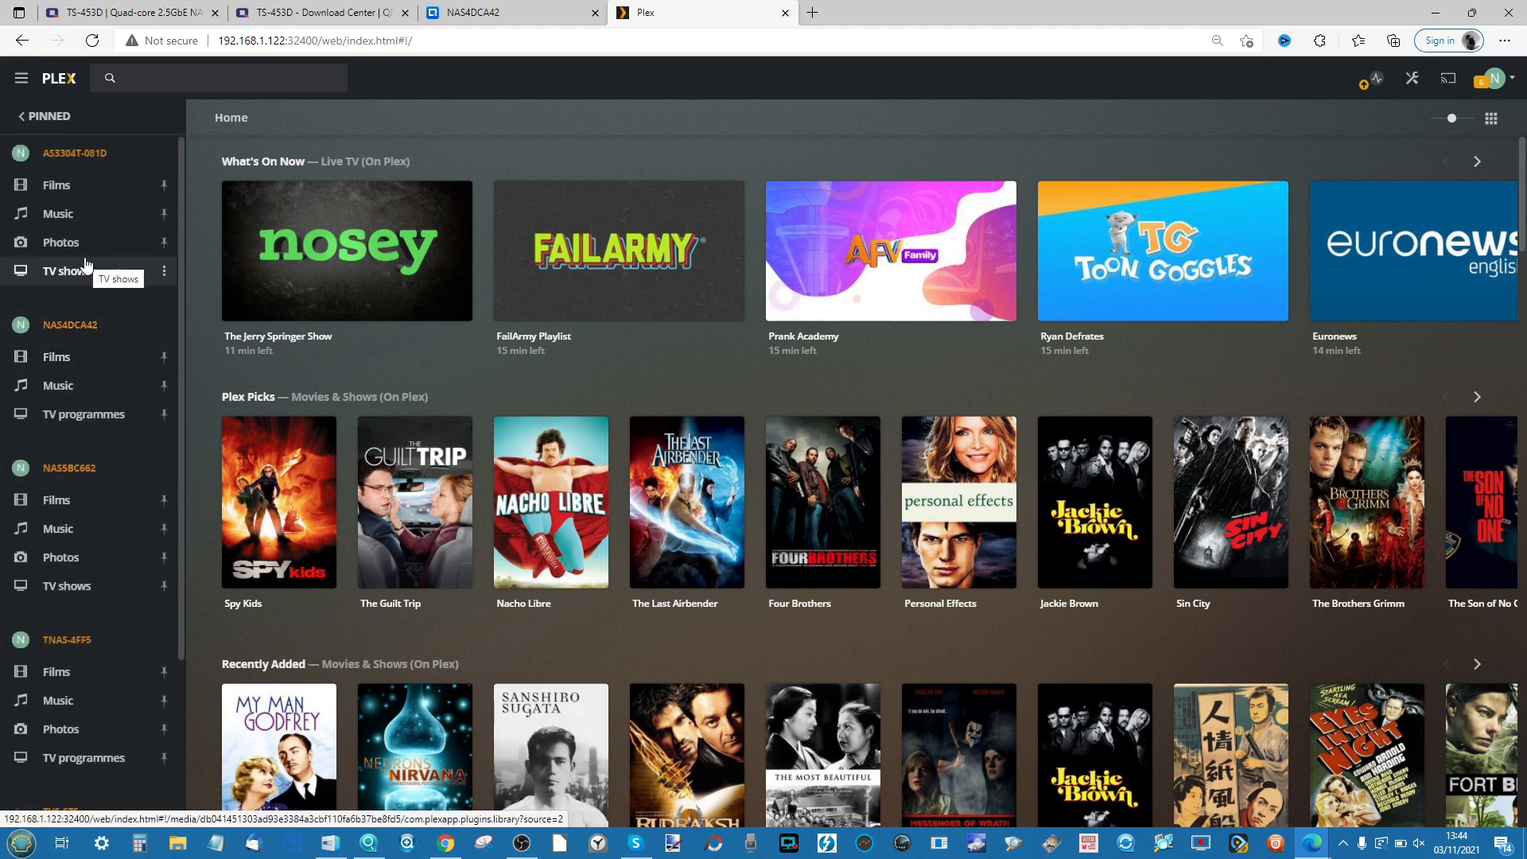
{"action": "scroll", "coordinate": [85, 264], "scroll_direction": "down", "scroll_amount": 2}
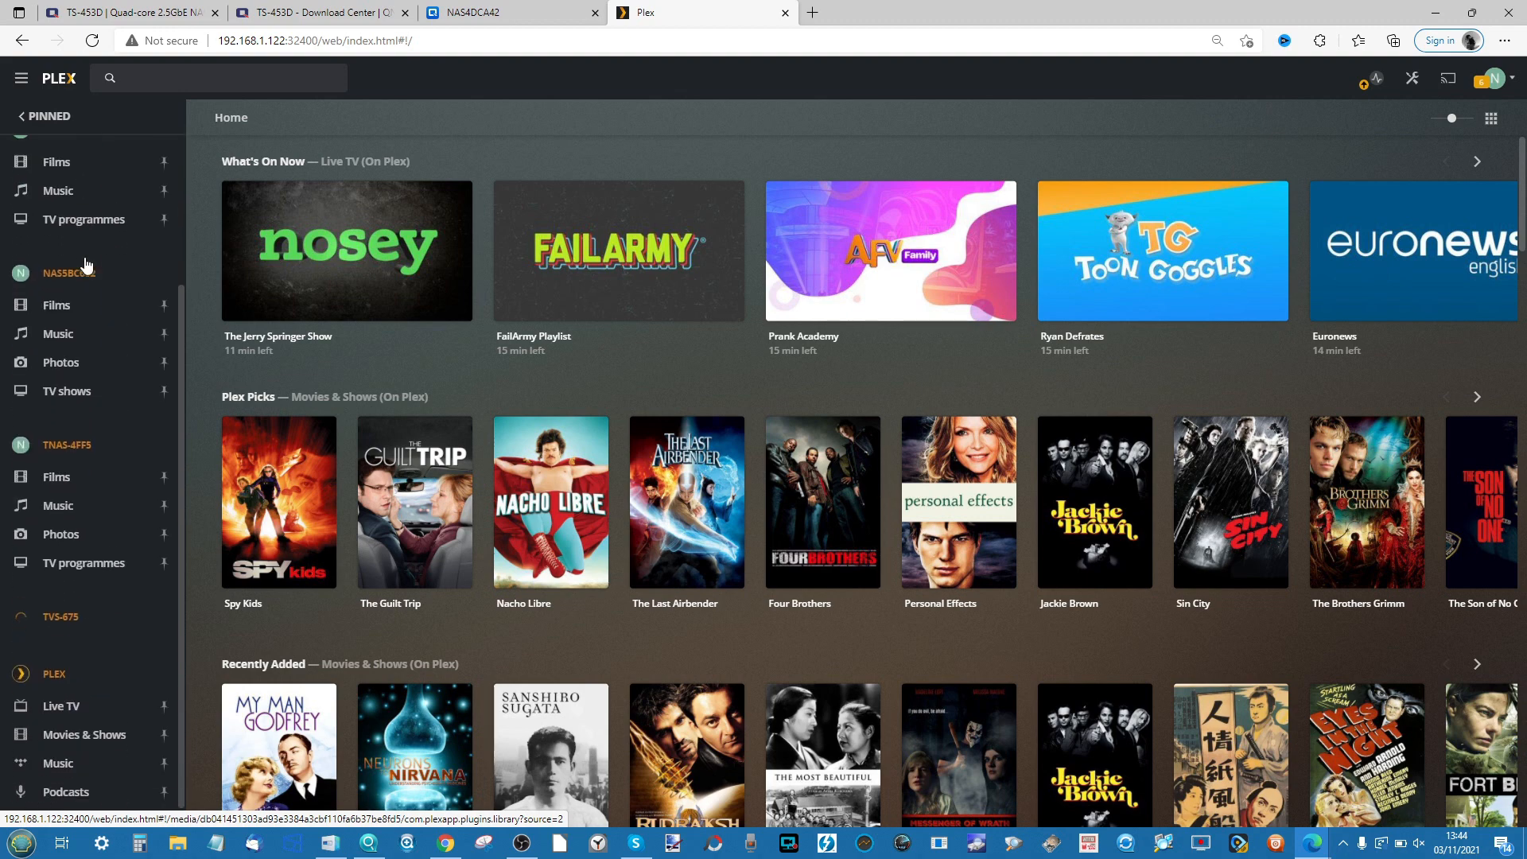
{"action": "scroll", "coordinate": [85, 264], "scroll_direction": "up", "scroll_amount": 2}
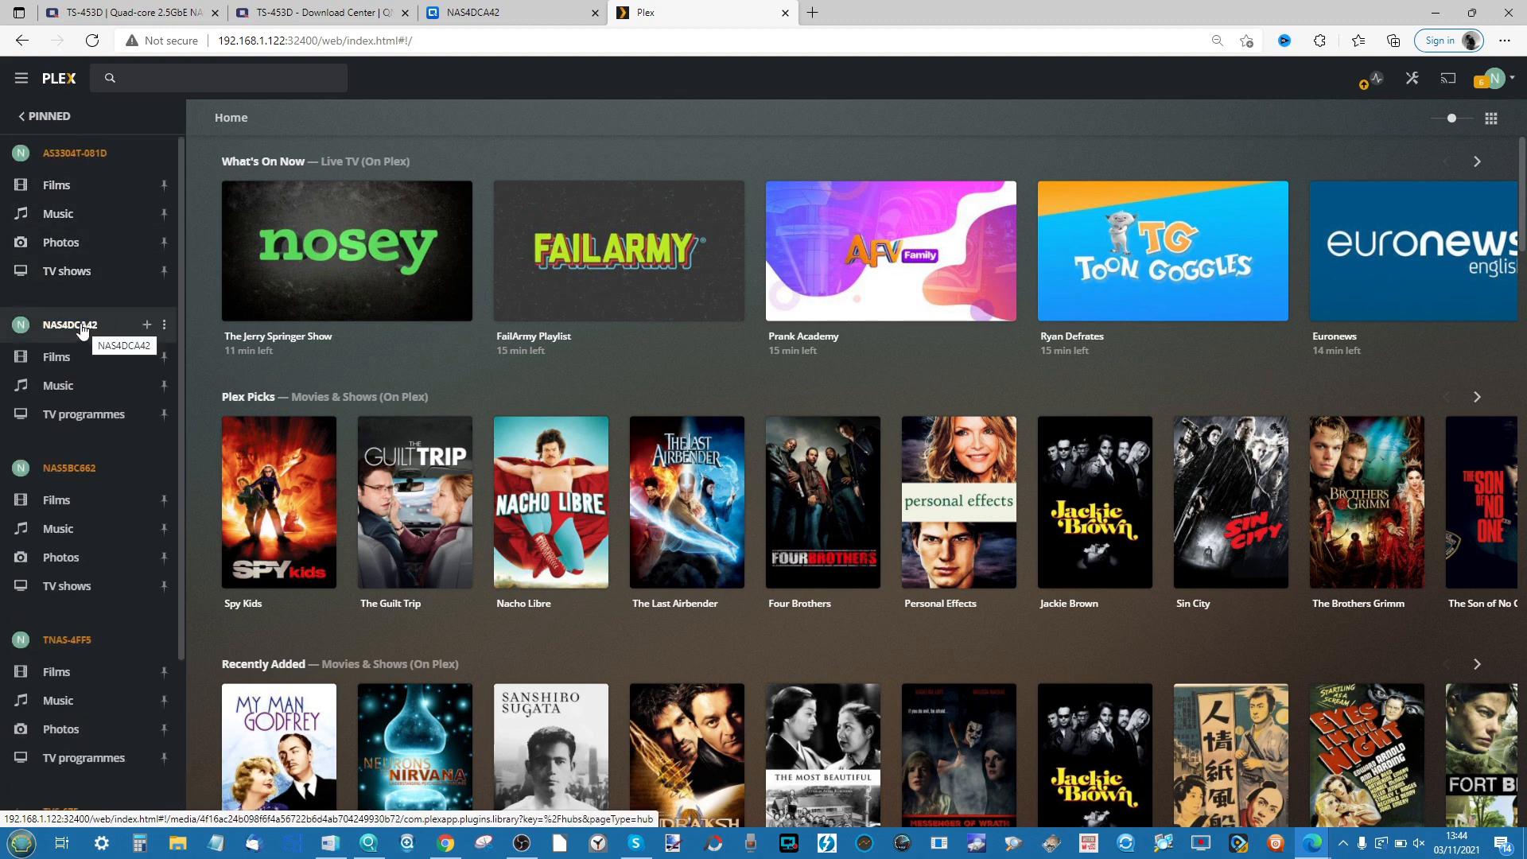
{"action": "left_click", "coordinate": [73, 327]}
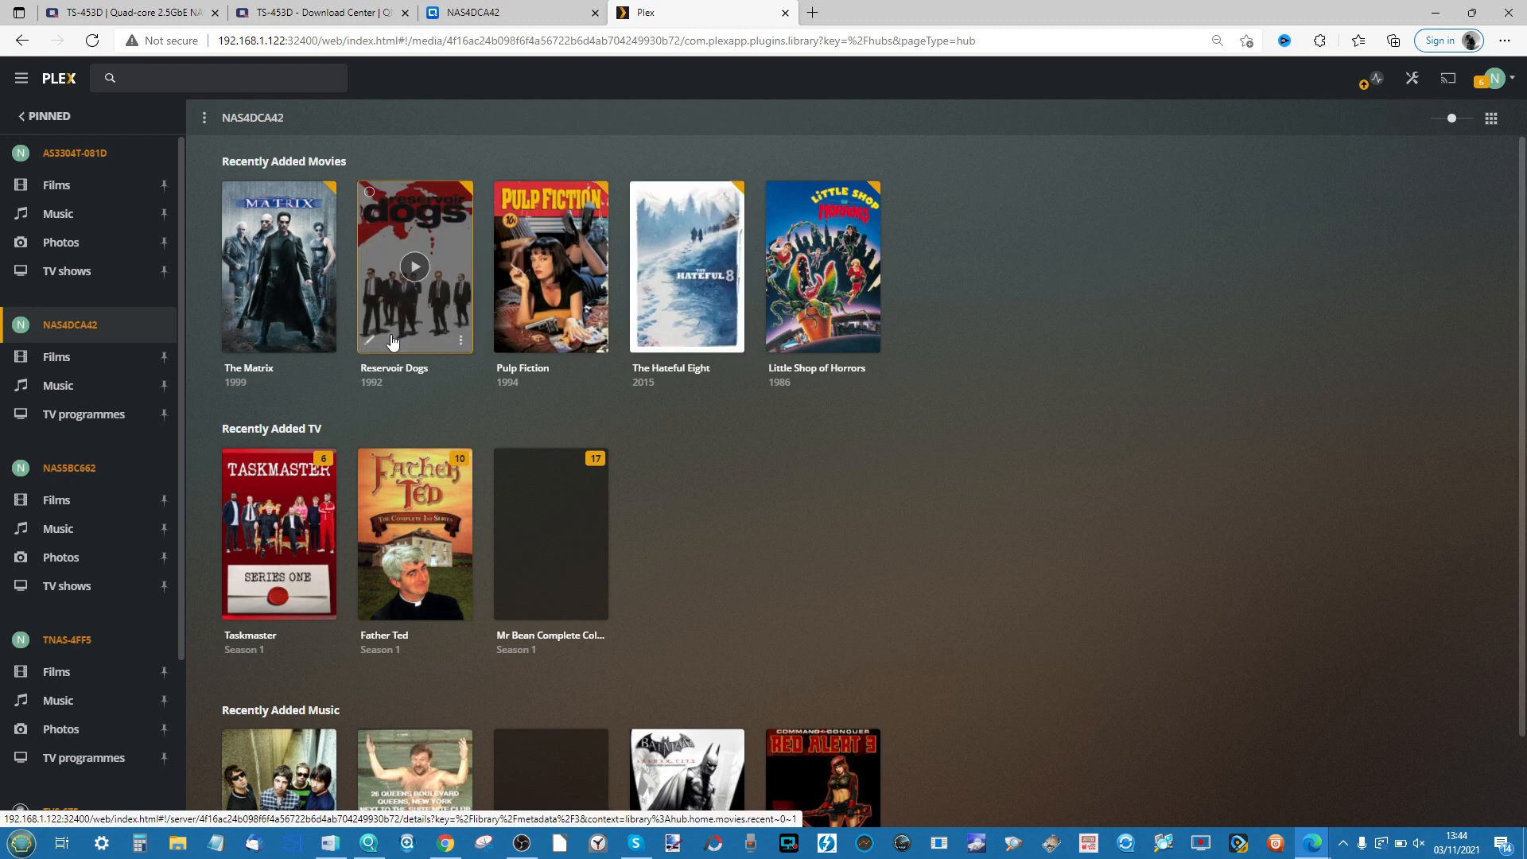
Examine the details page of The Hateful Eight, from cast, reviews and extras to related movies, and its list of further actions.
{"action": "left_click", "coordinate": [659, 208]}
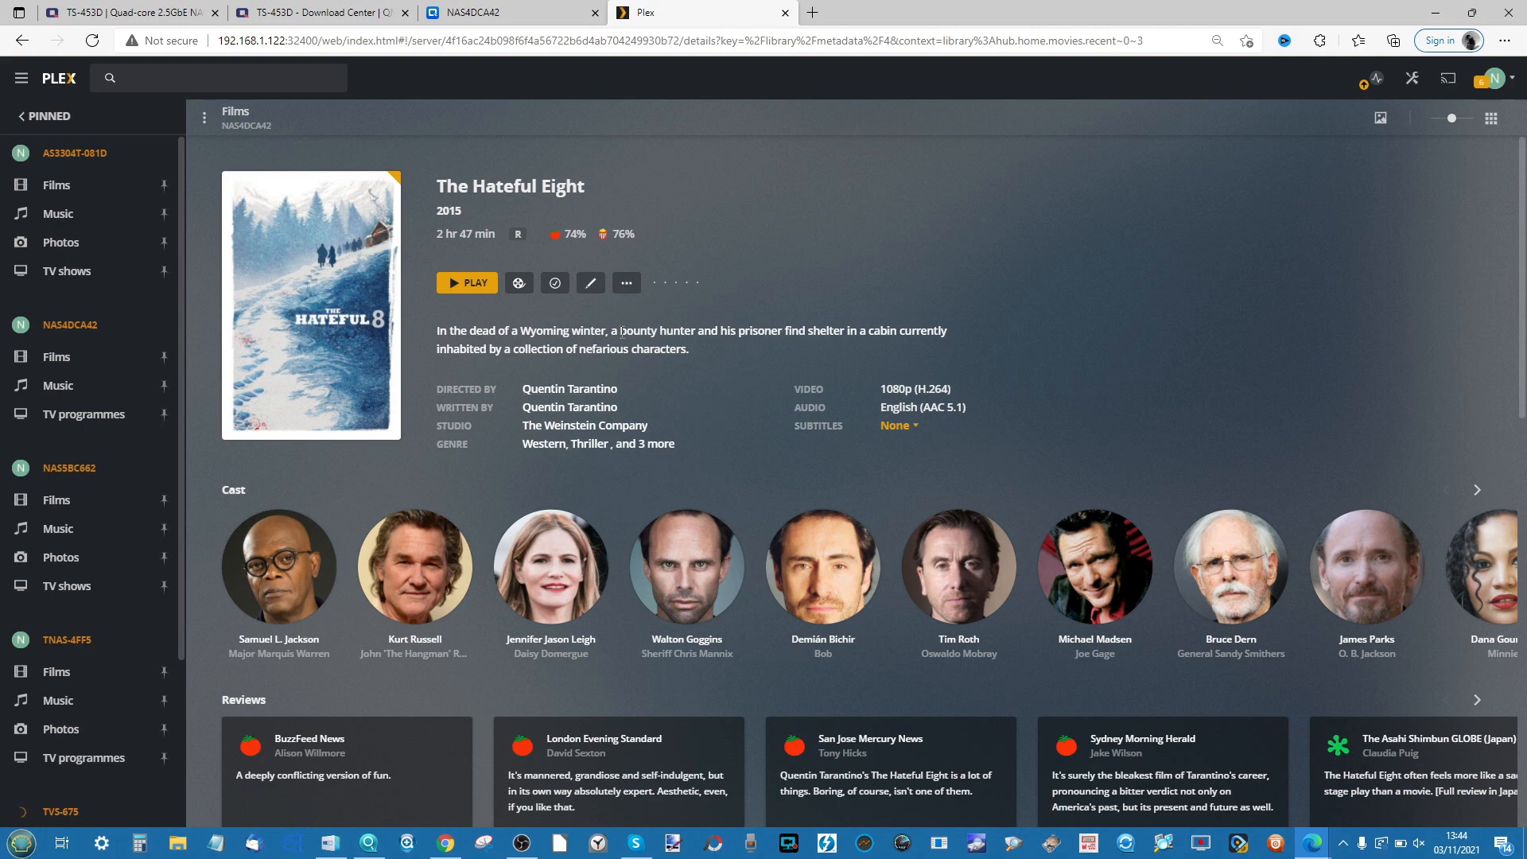
{"action": "scroll", "coordinate": [621, 332], "scroll_direction": "down", "scroll_amount": 1}
{"action": "scroll", "coordinate": [736, 528], "scroll_direction": "down", "scroll_amount": 2}
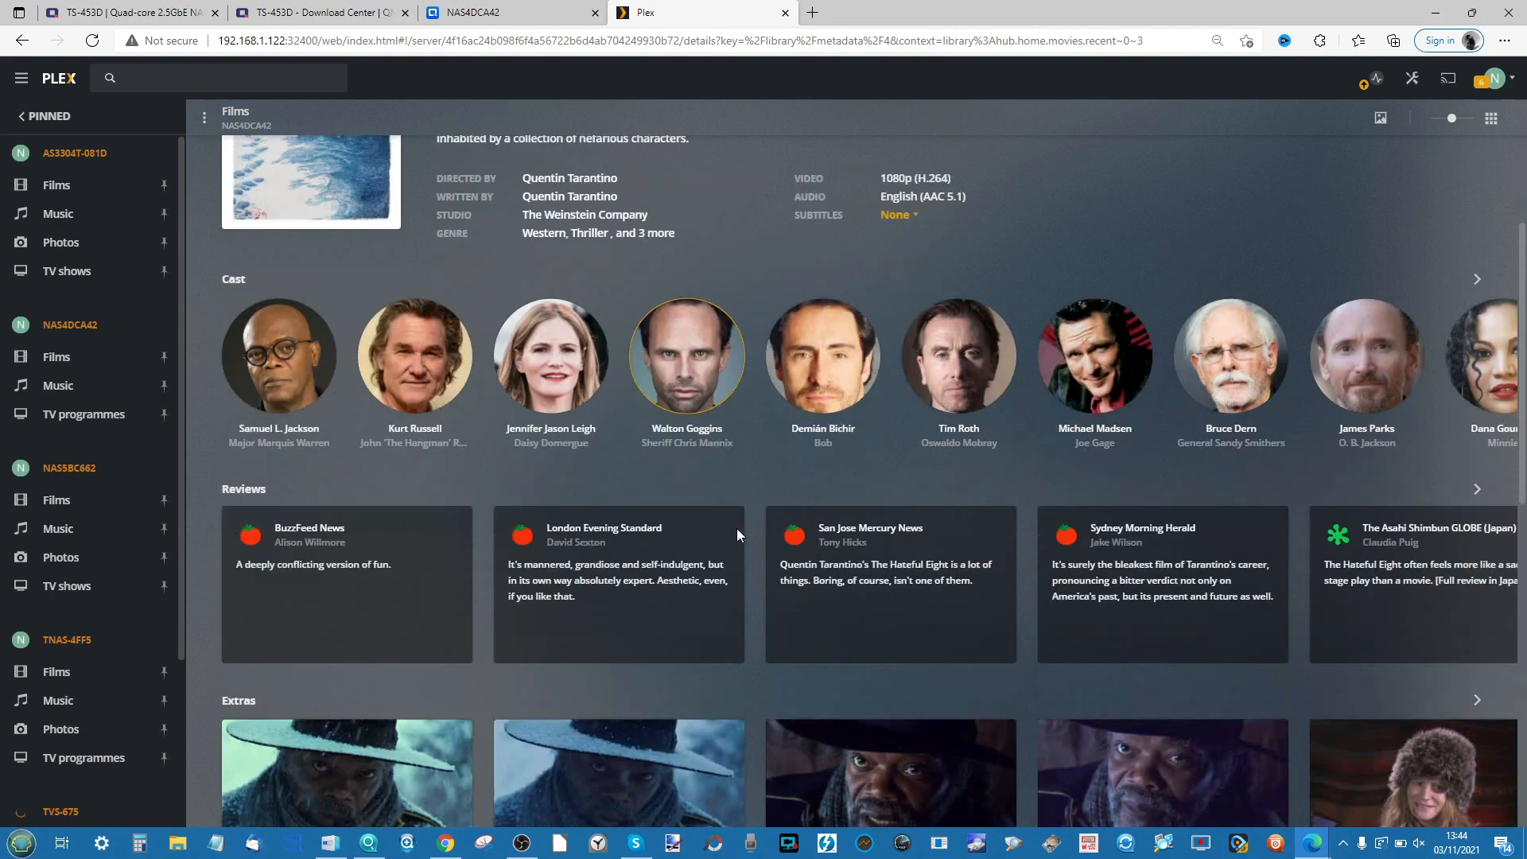
{"action": "scroll", "coordinate": [736, 528], "scroll_direction": "down", "scroll_amount": 2}
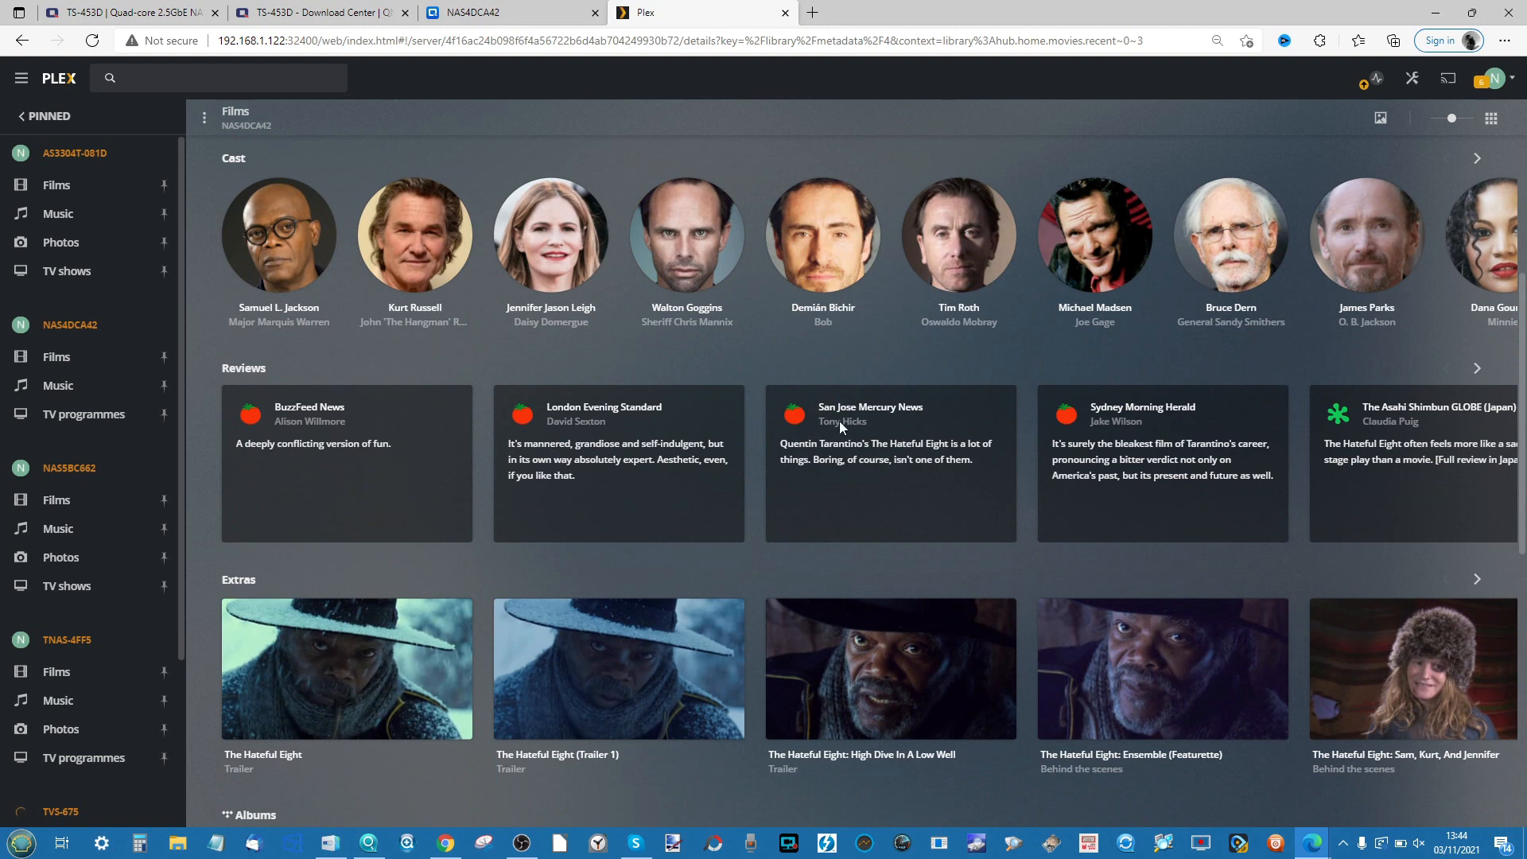
{"action": "scroll", "coordinate": [838, 421], "scroll_direction": "down", "scroll_amount": 4}
{"action": "scroll", "coordinate": [841, 429], "scroll_direction": "down", "scroll_amount": 2}
{"action": "scroll", "coordinate": [841, 430], "scroll_direction": "down", "scroll_amount": 1}
{"action": "scroll", "coordinate": [562, 624], "scroll_direction": "down", "scroll_amount": 2}
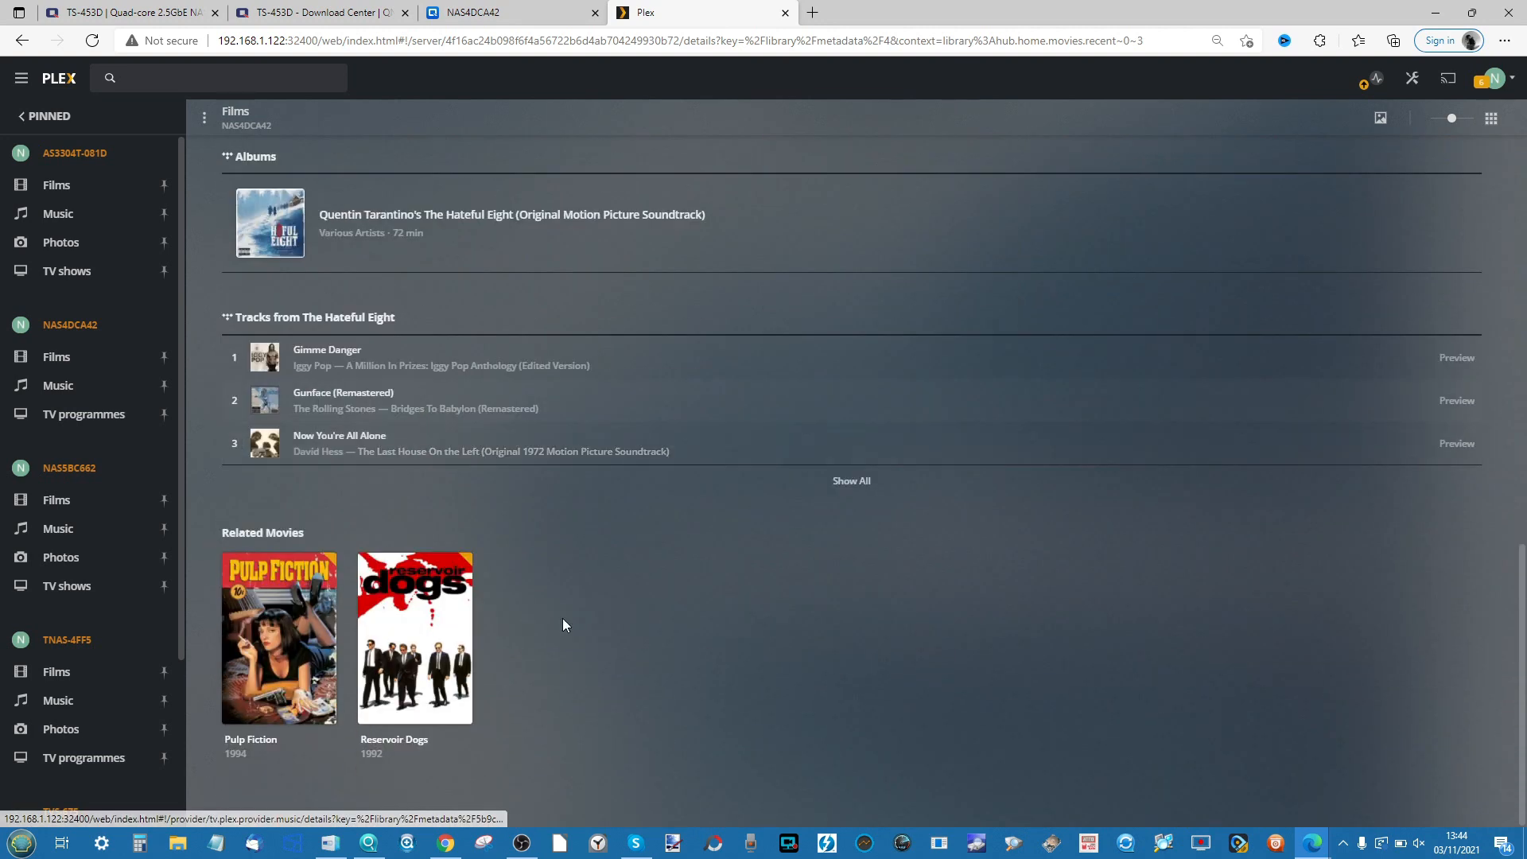
{"action": "scroll", "coordinate": [561, 618], "scroll_direction": "up", "scroll_amount": 7}
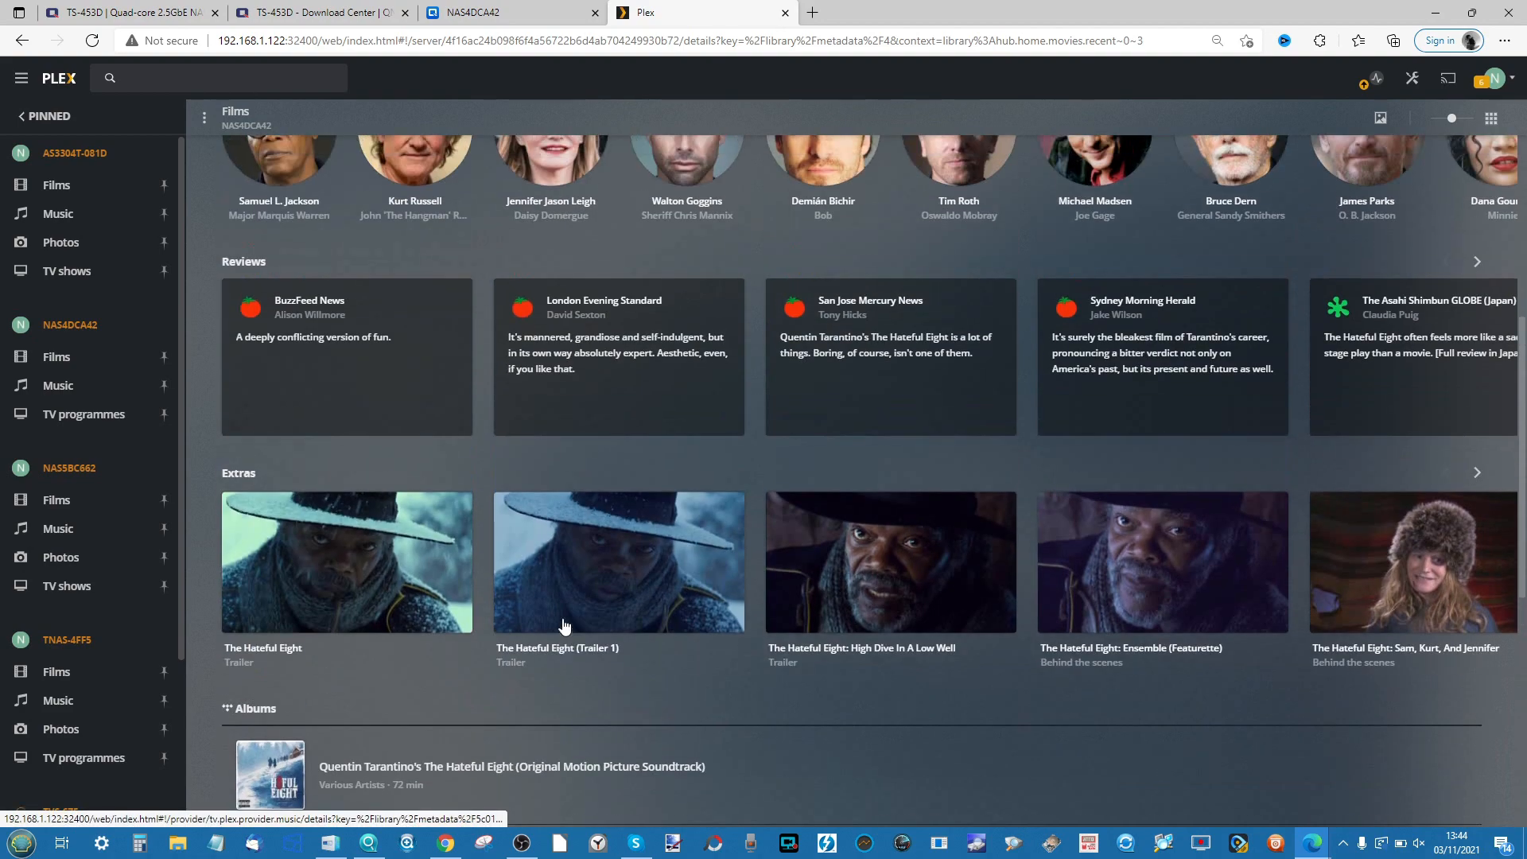
{"action": "scroll", "coordinate": [562, 618], "scroll_direction": "up", "scroll_amount": 6}
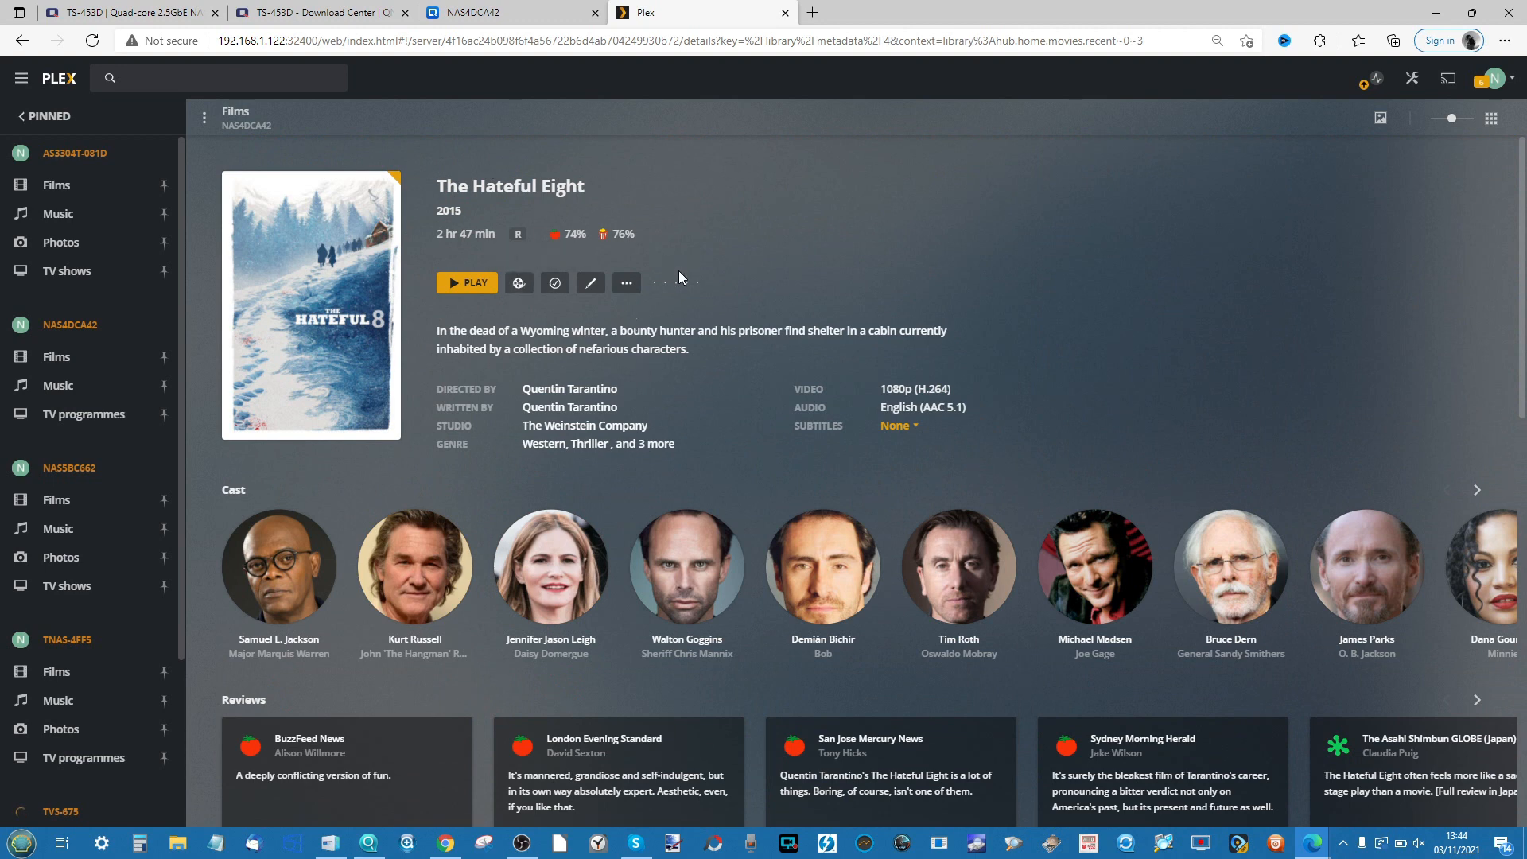
{"action": "left_click", "coordinate": [636, 284]}
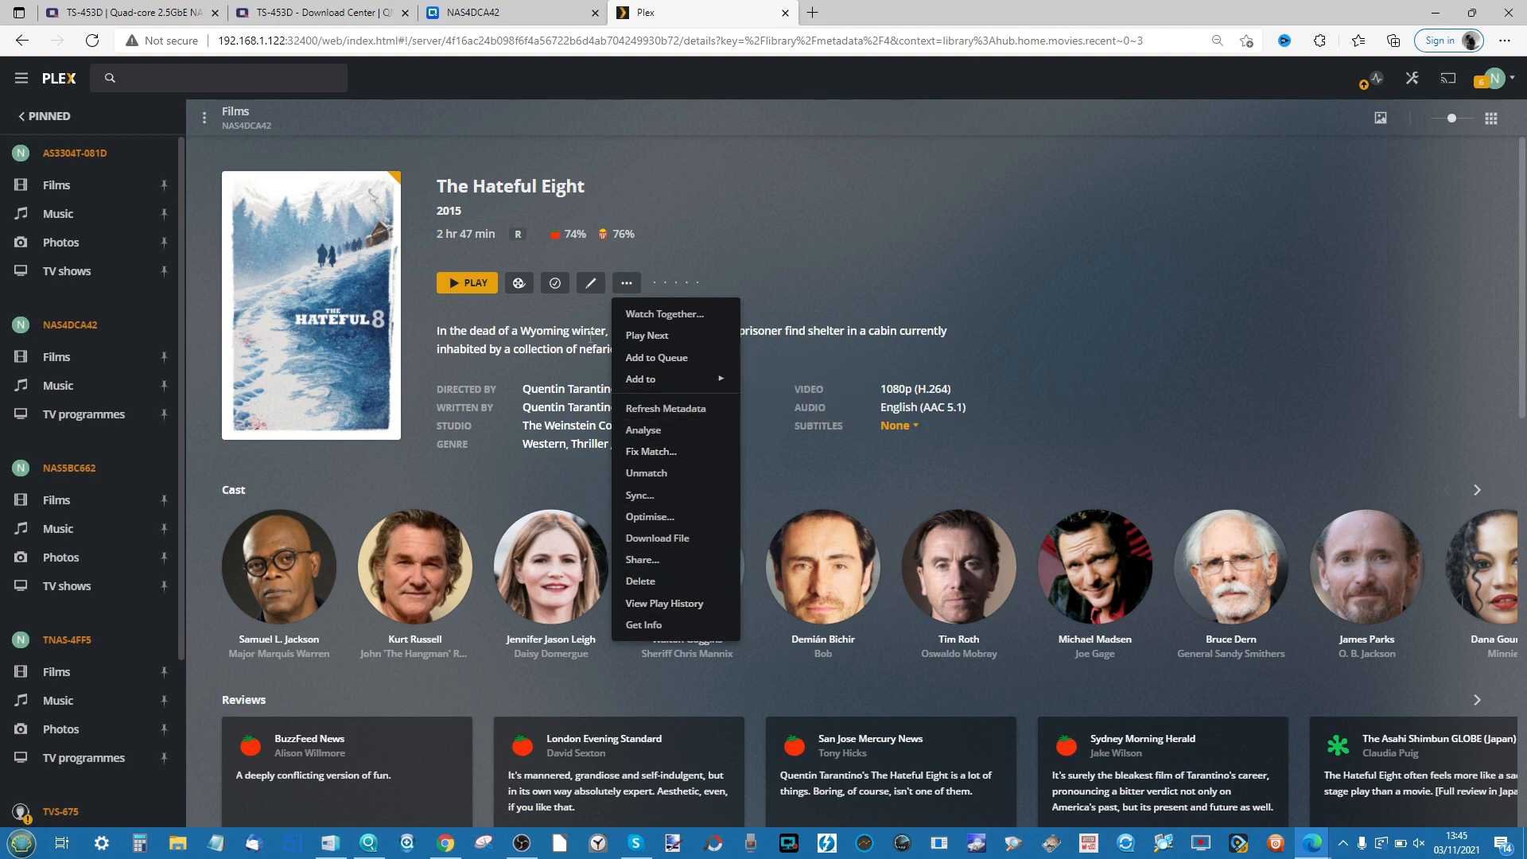
Return to the NAS4DCA42 overview and look at the management options of its Films library.
{"action": "left_click", "coordinate": [79, 332]}
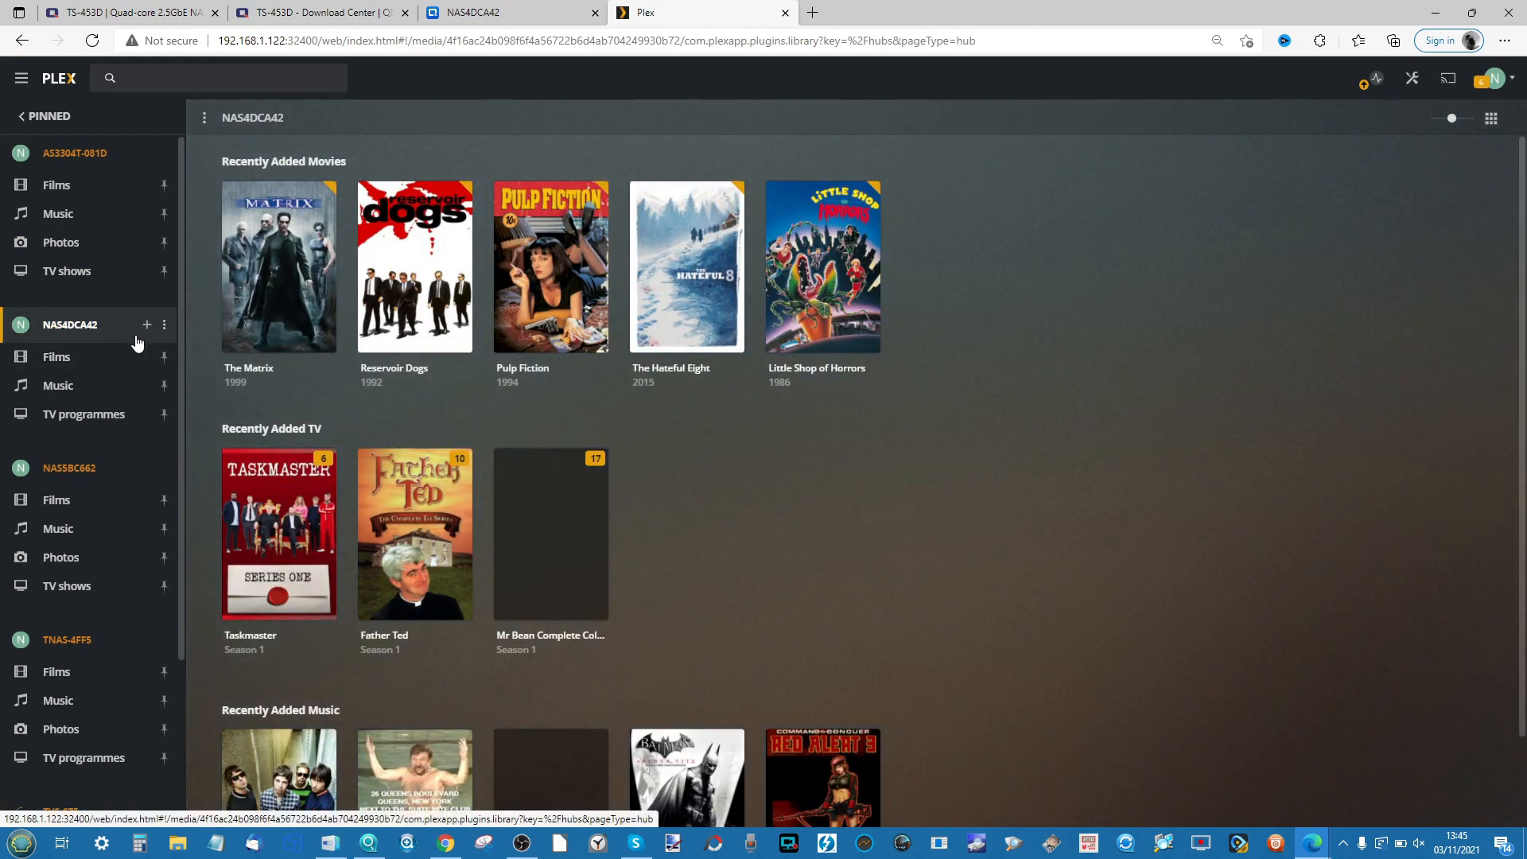
{"action": "left_click", "coordinate": [166, 363]}
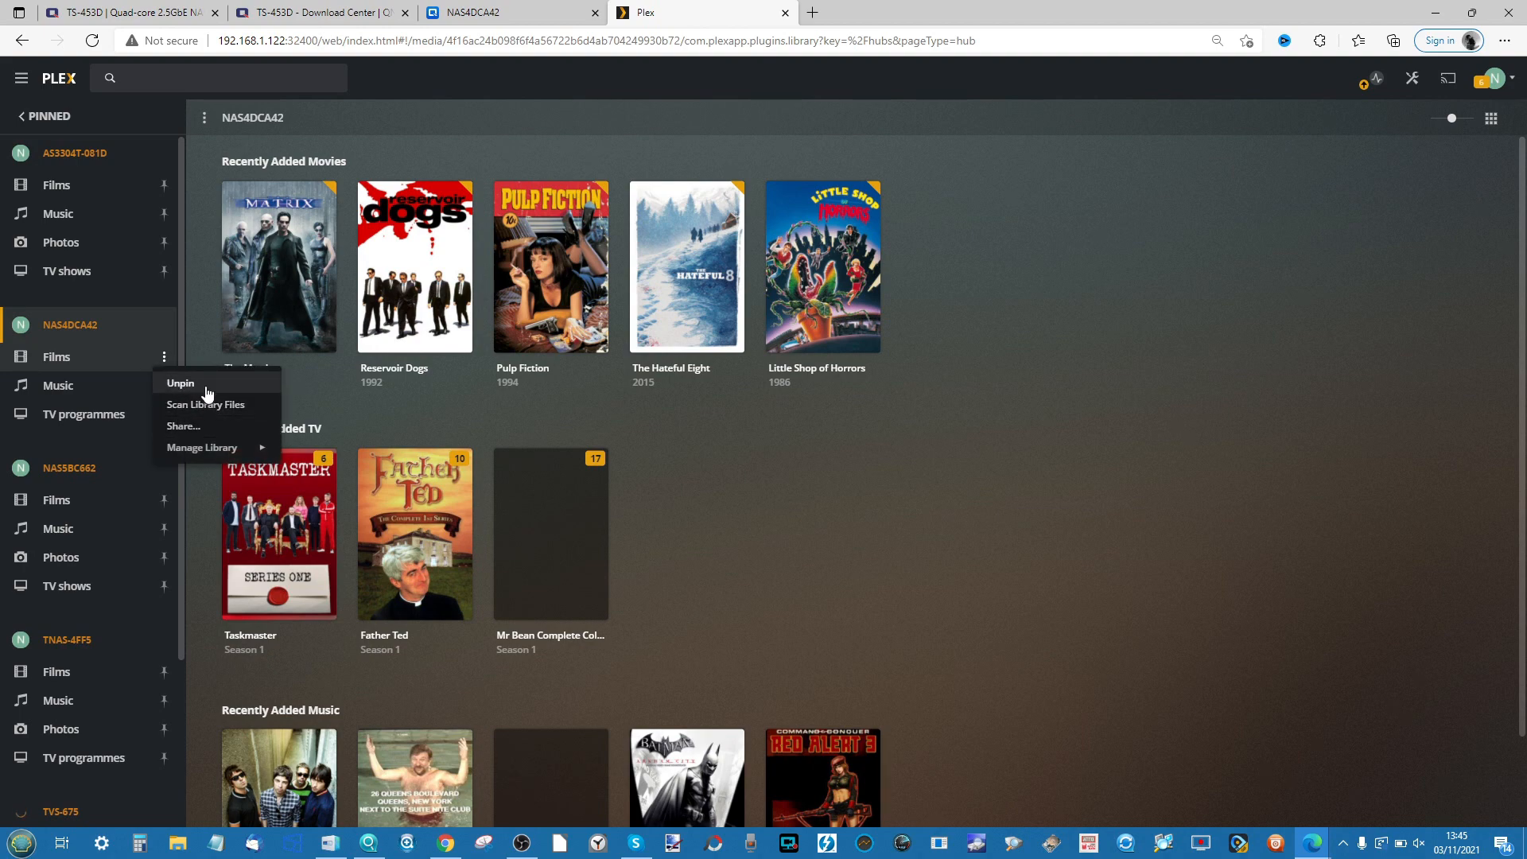
{"action": "mouse_move", "coordinate": [212, 450]}
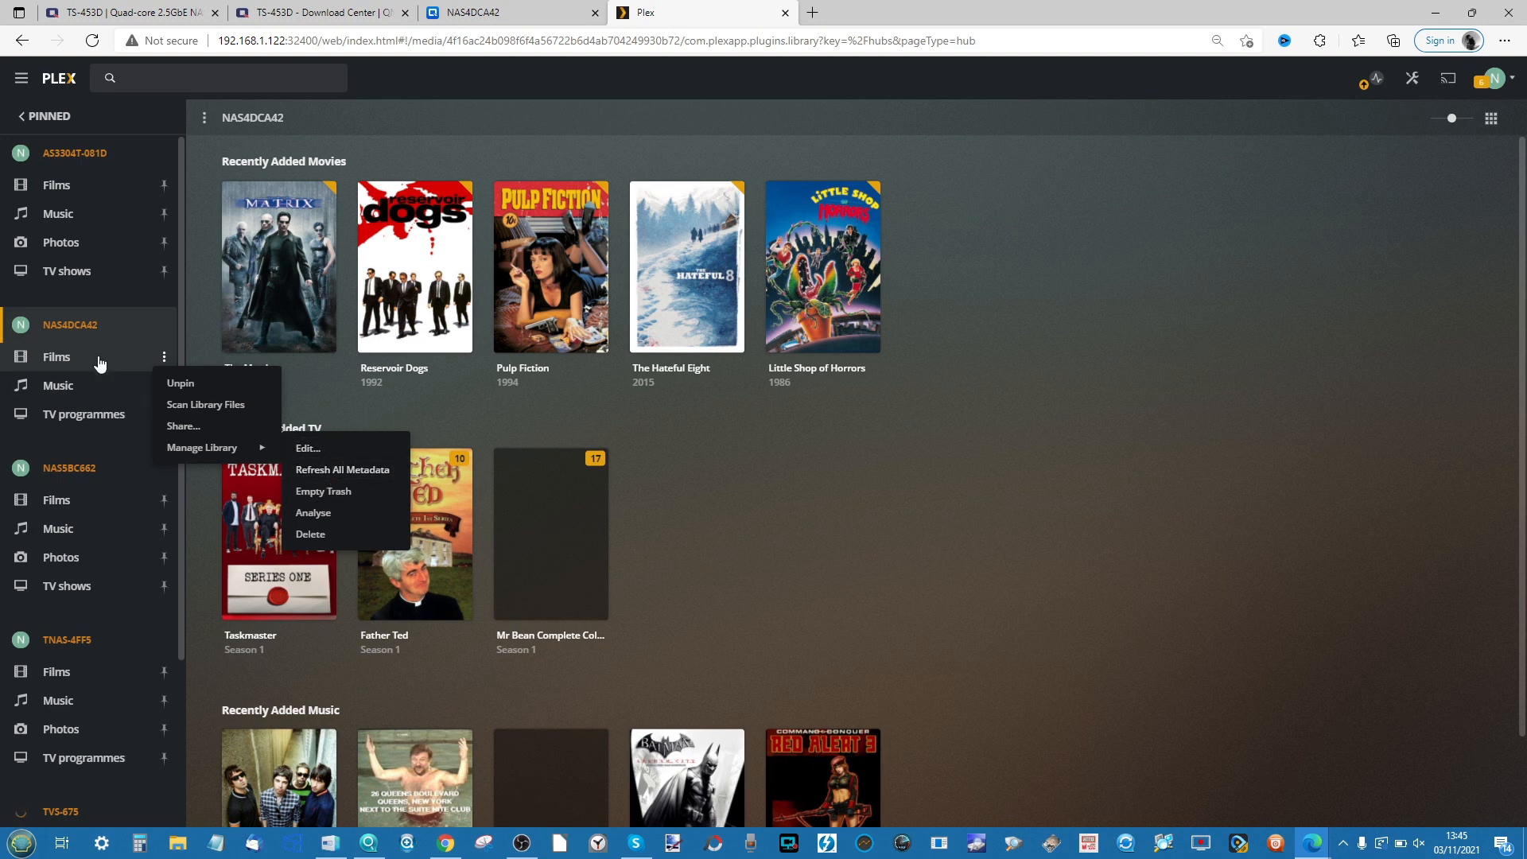
{"action": "left_click", "coordinate": [122, 318]}
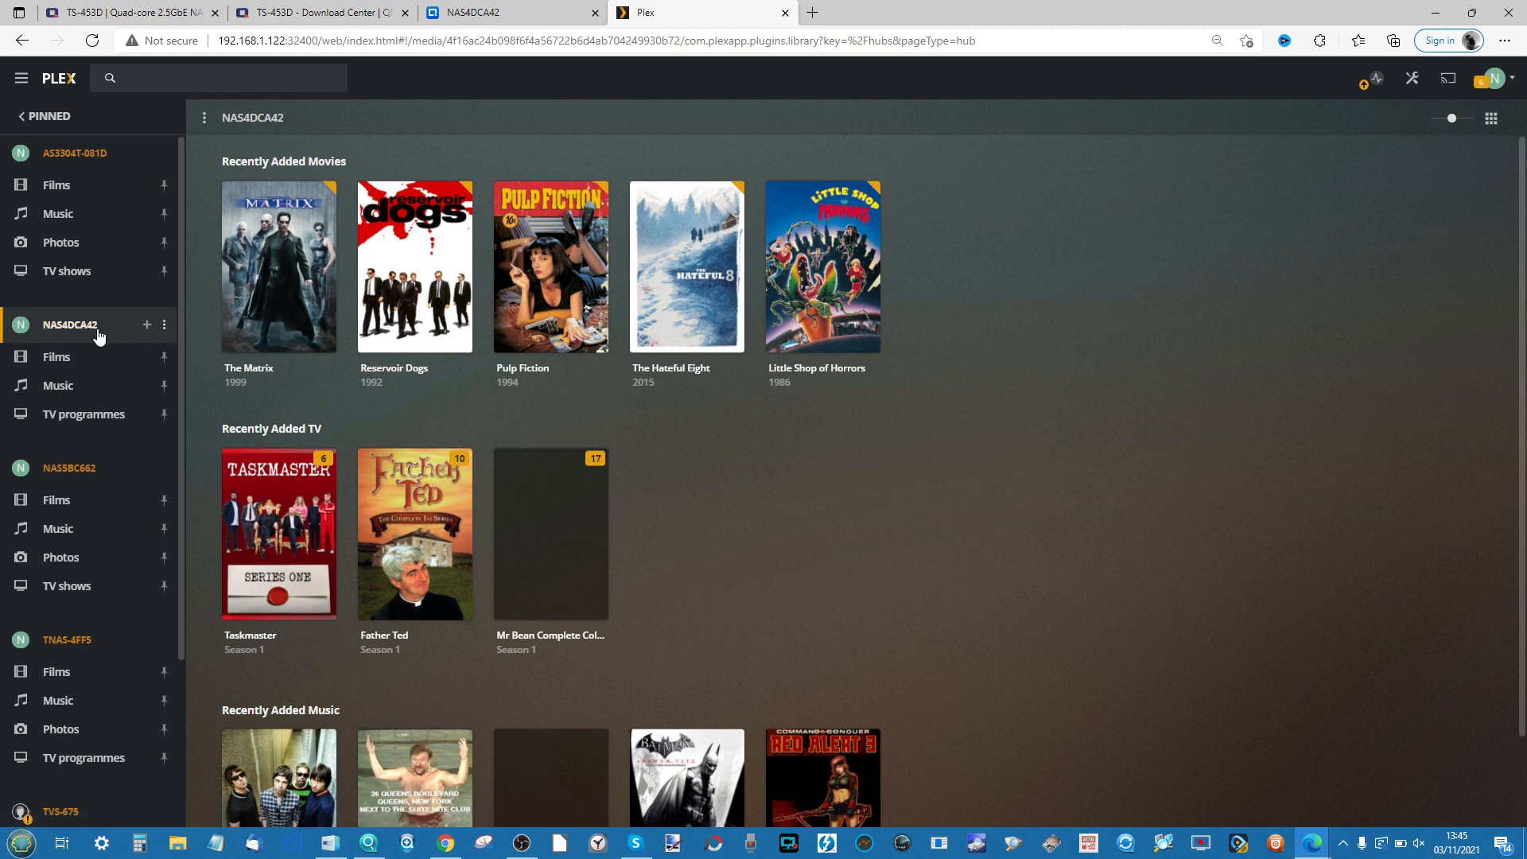
Open the management settings of the NAS4DCA42 server.
{"action": "left_click", "coordinate": [164, 325]}
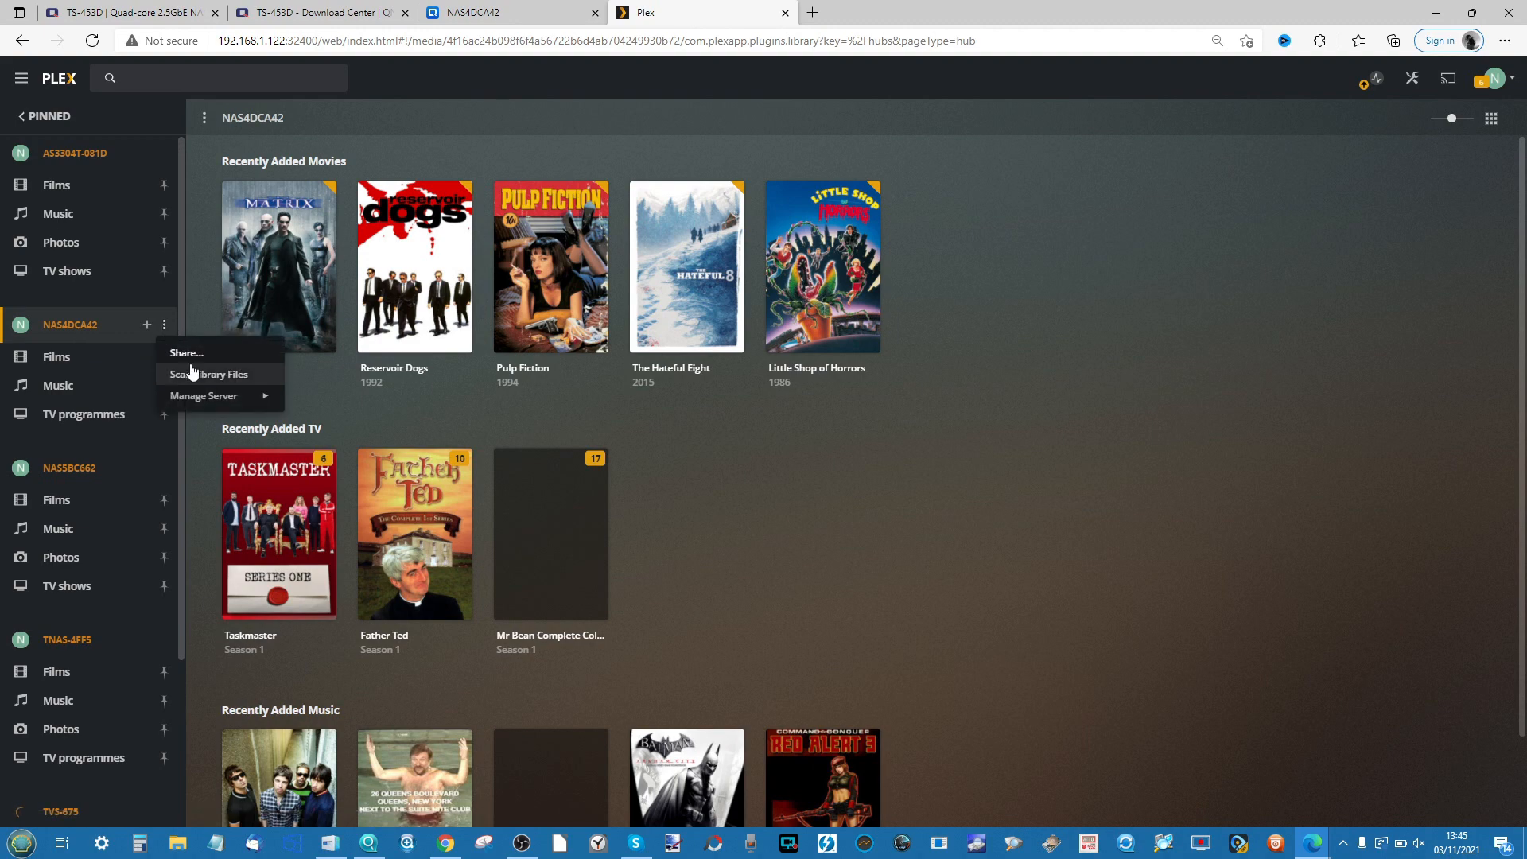
{"action": "mouse_move", "coordinate": [201, 401]}
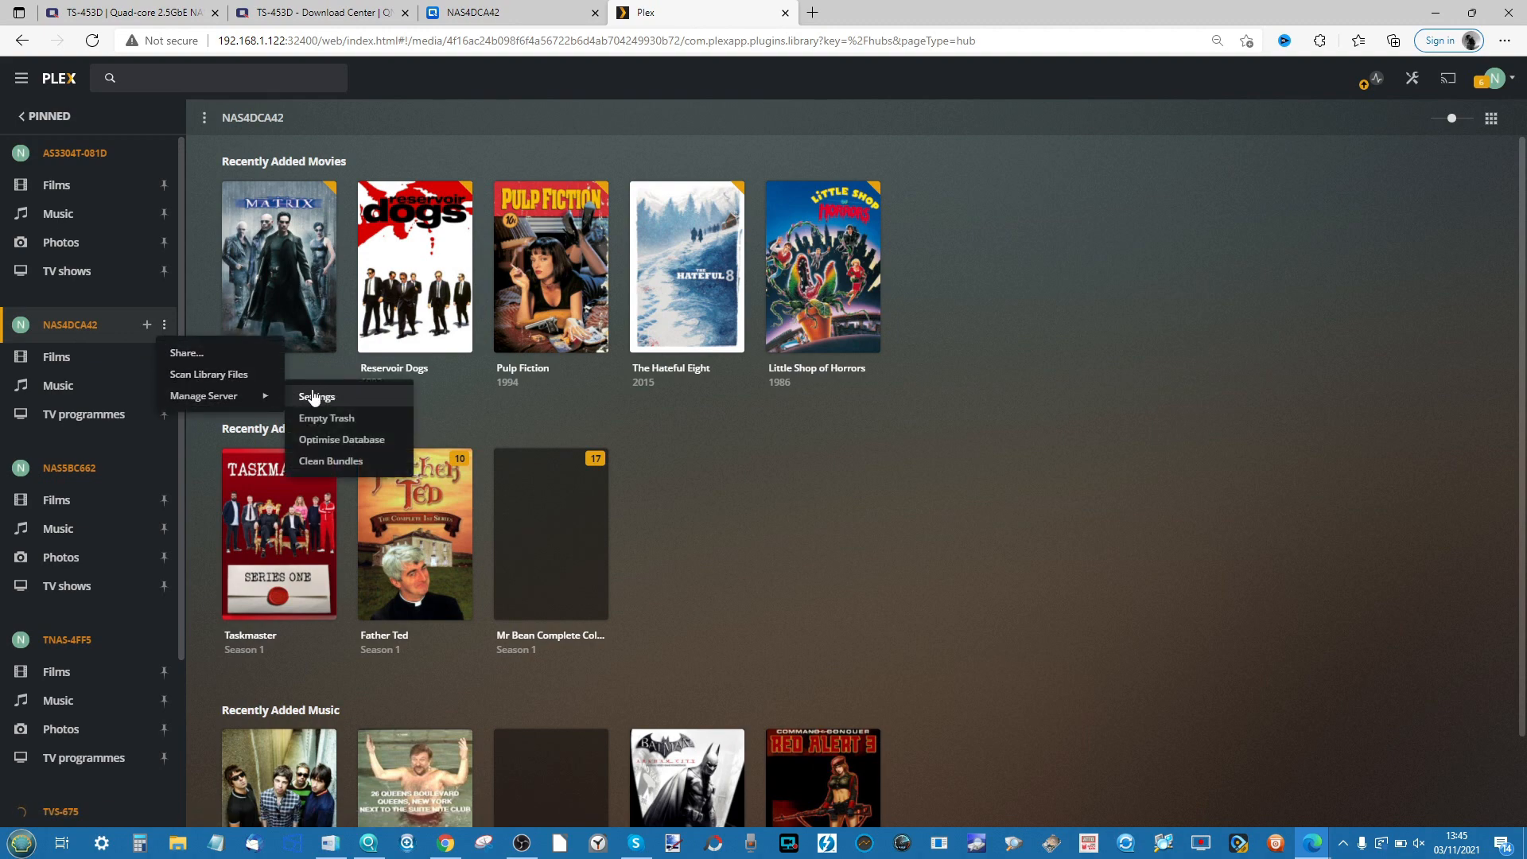
{"action": "left_click", "coordinate": [315, 398]}
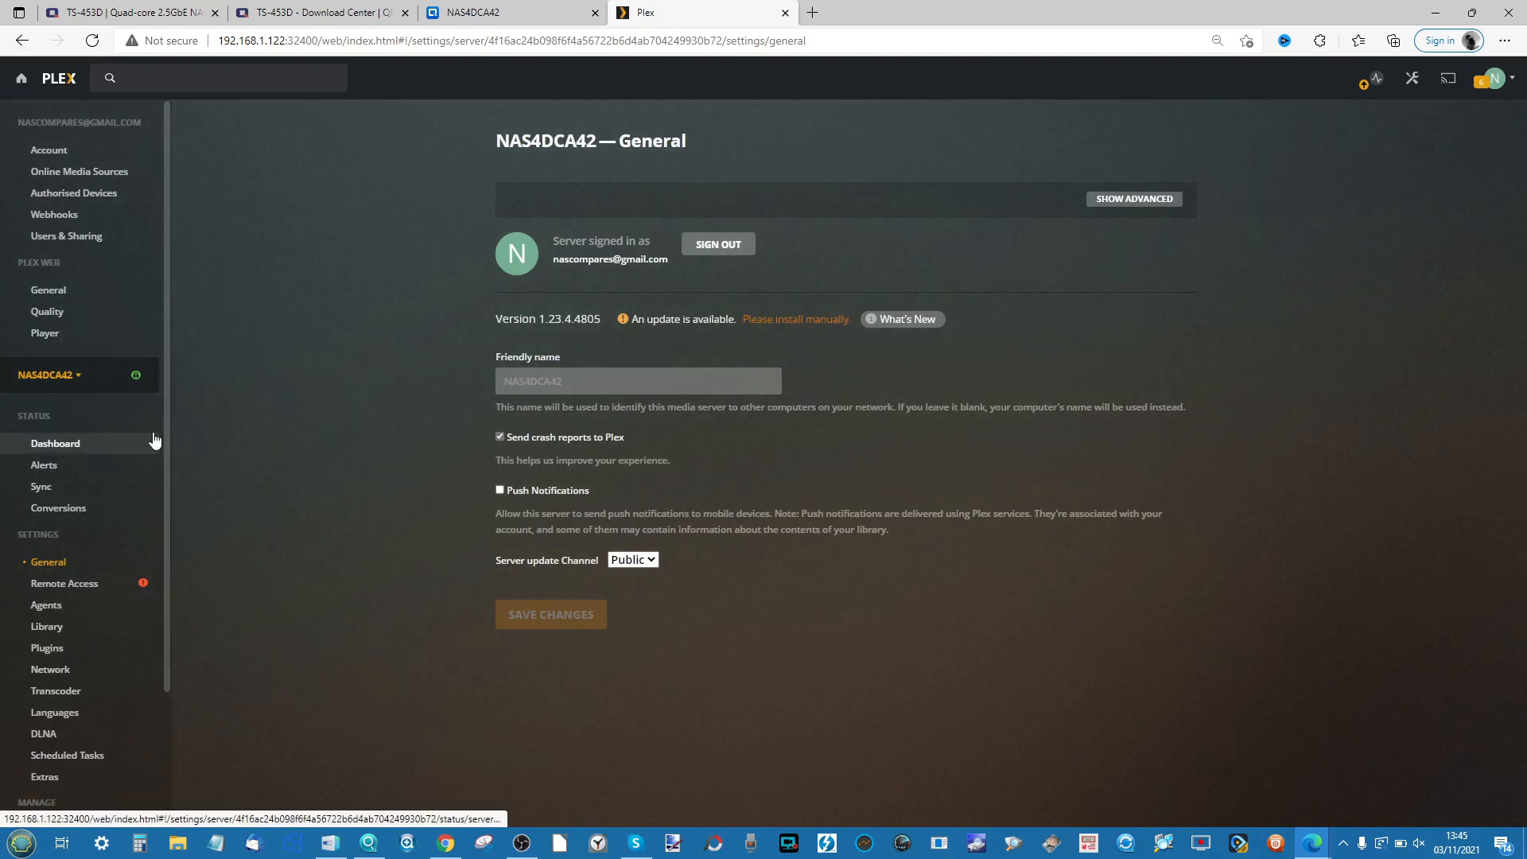
Review the available transcoder quality profiles without changing them, and open the server's DLNA settings.
{"action": "scroll", "coordinate": [72, 461], "scroll_direction": "down", "scroll_amount": 3}
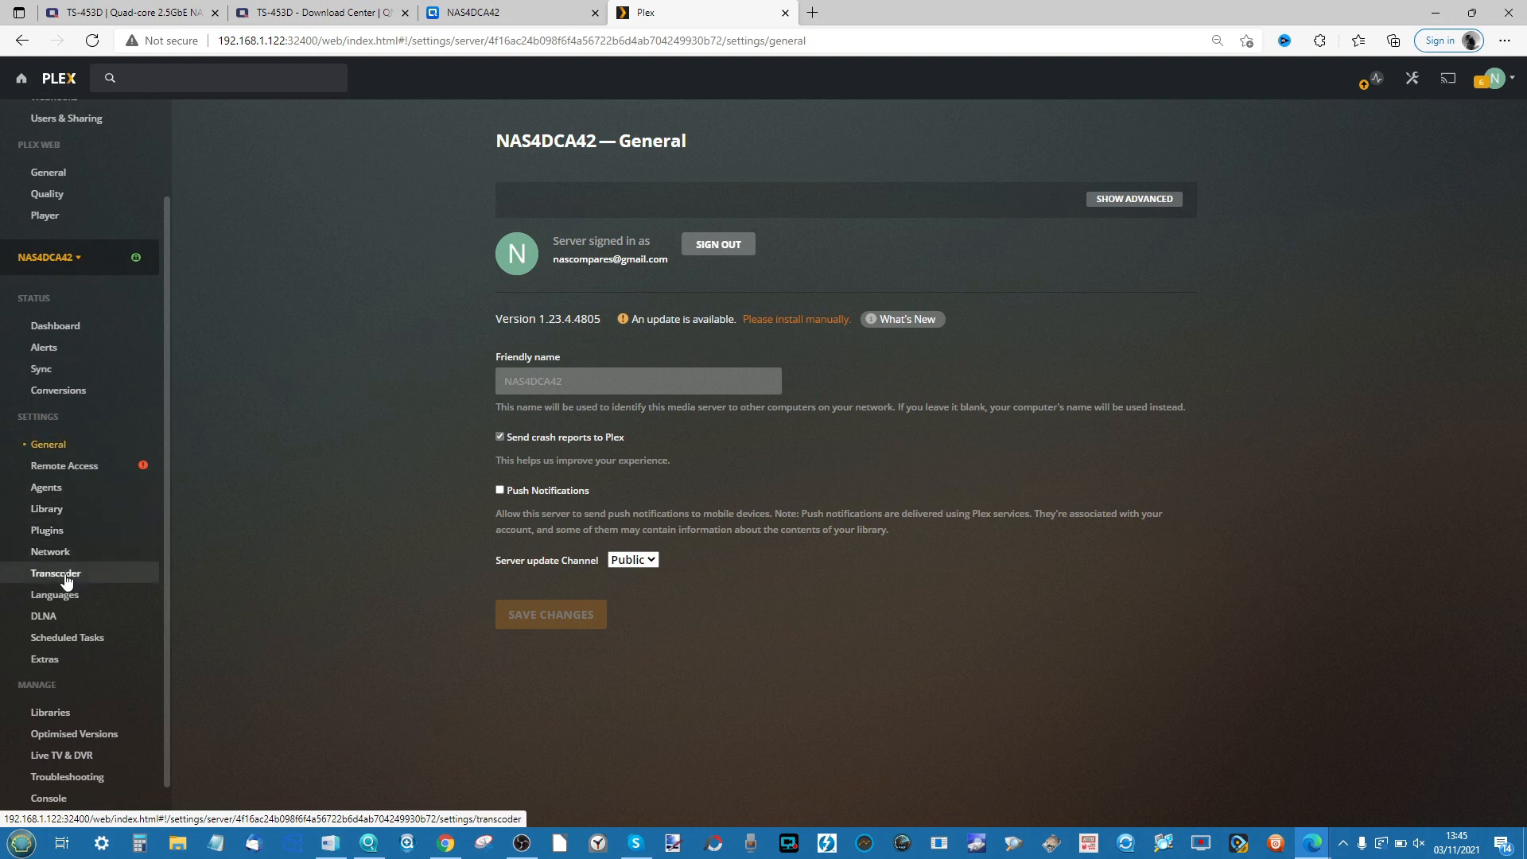
{"action": "left_click", "coordinate": [66, 575]}
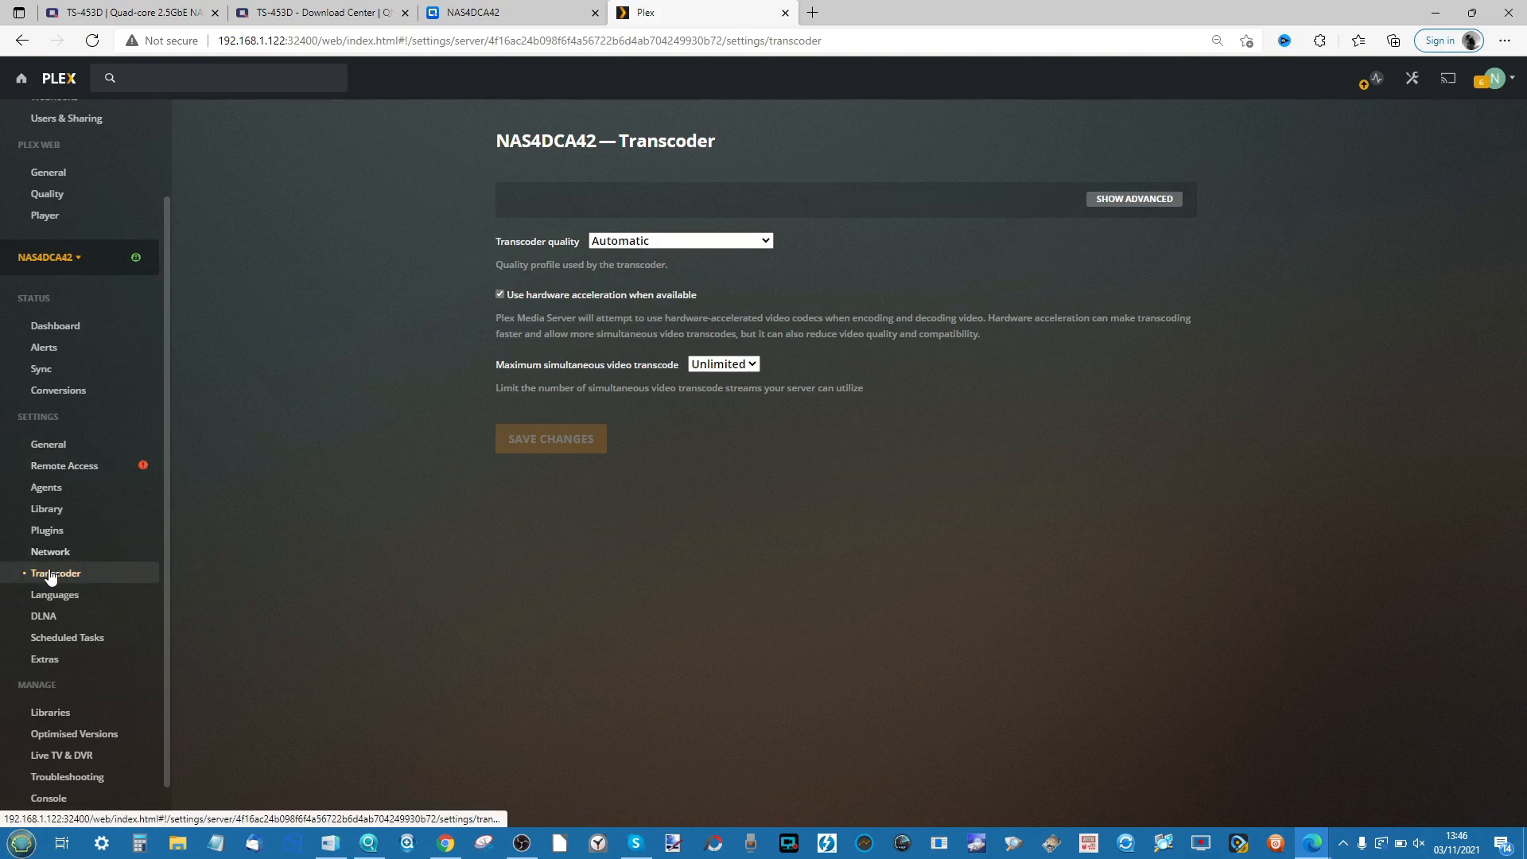
{"action": "left_click", "coordinate": [710, 247]}
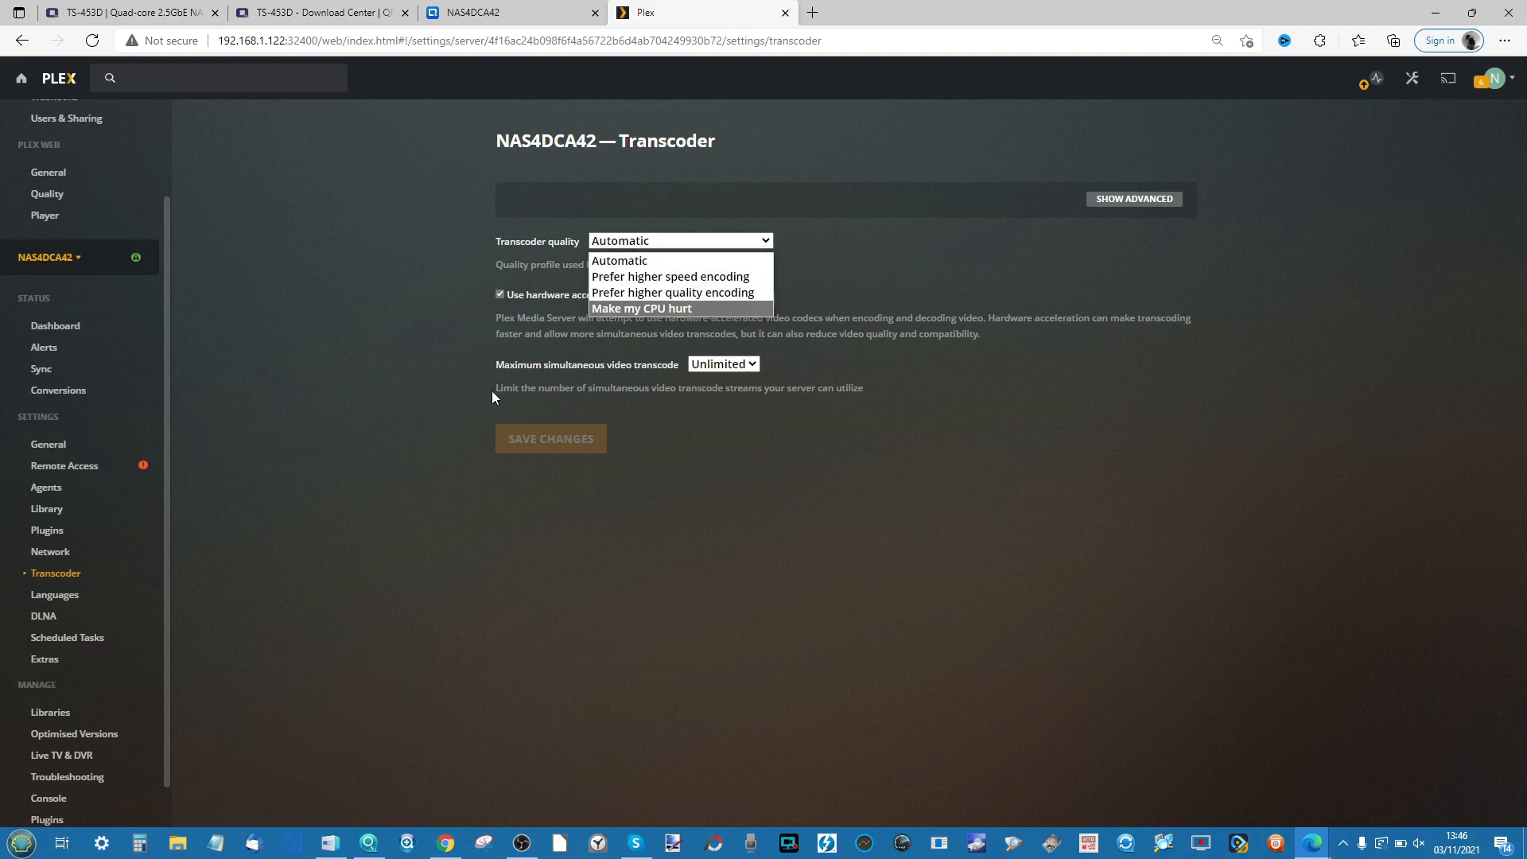
{"action": "left_click", "coordinate": [436, 380]}
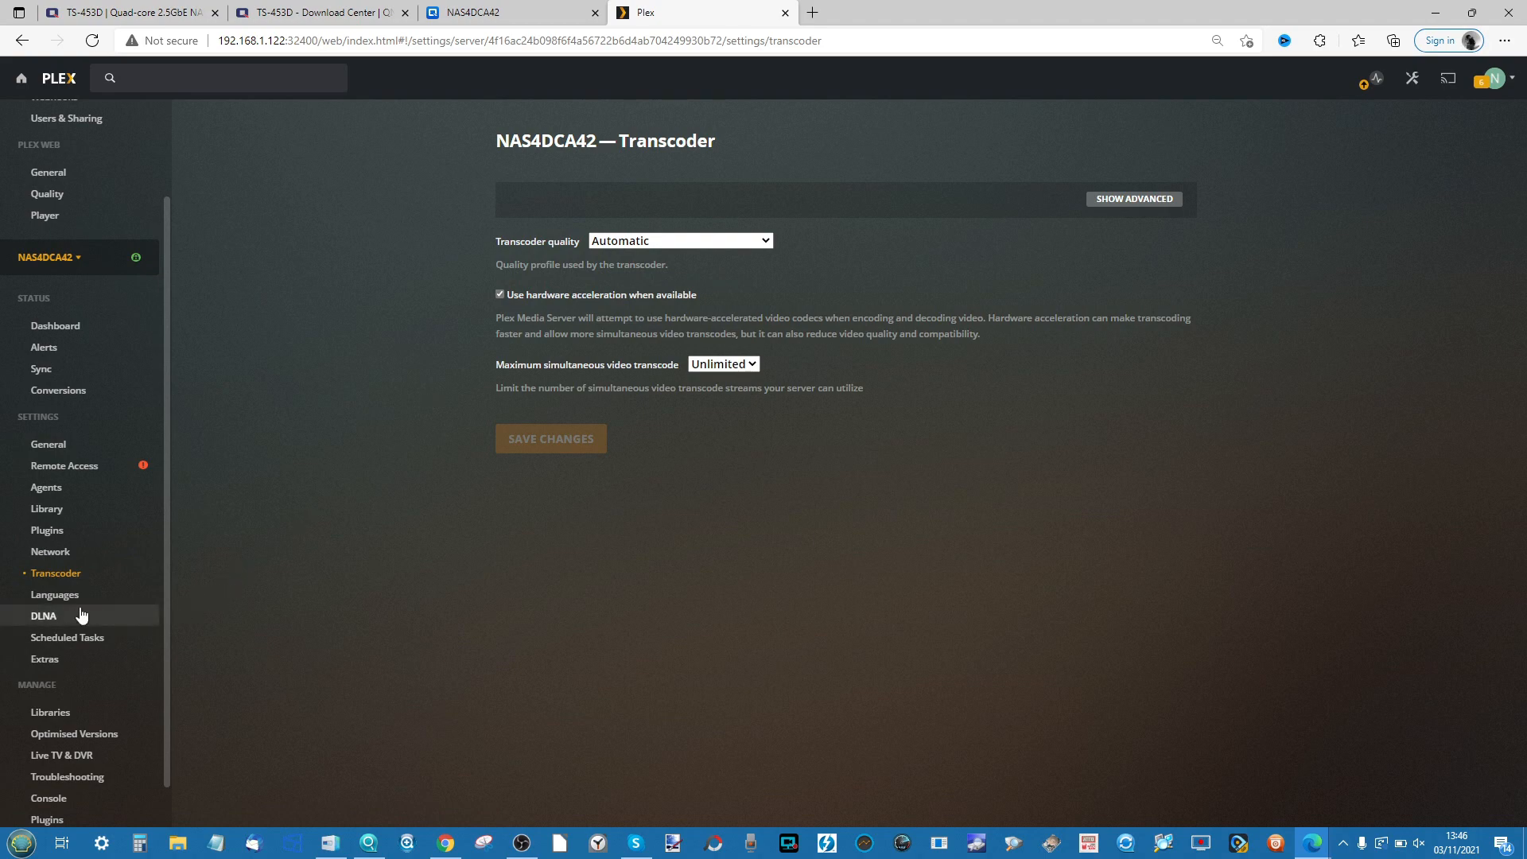
{"action": "left_click", "coordinate": [40, 618]}
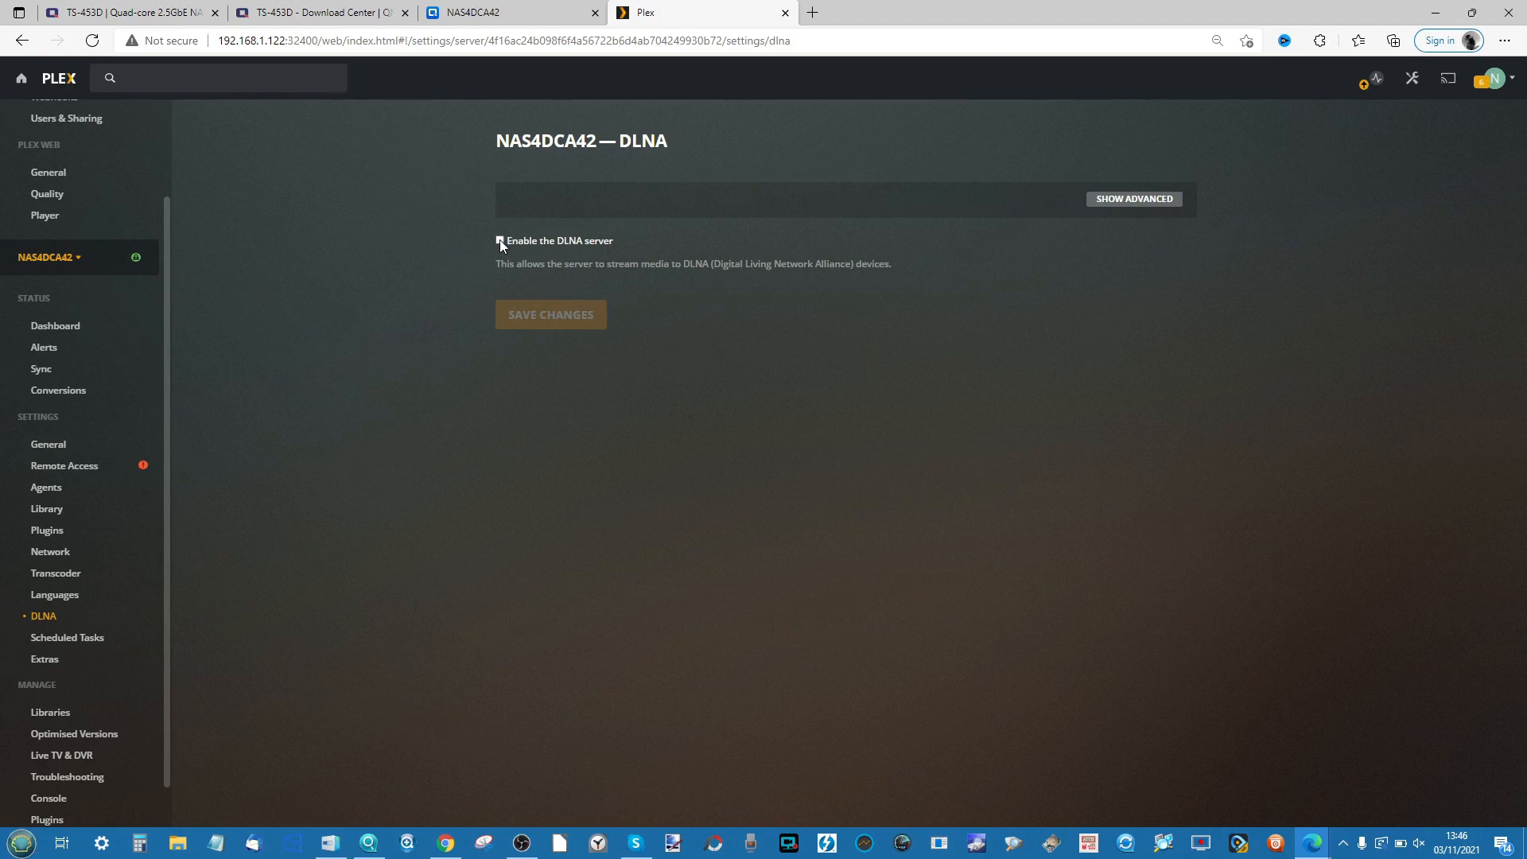
Enable the DLNA server on NAS4DCA42, save the change, and reveal the advanced DLNA settings.
{"action": "left_click", "coordinate": [499, 240]}
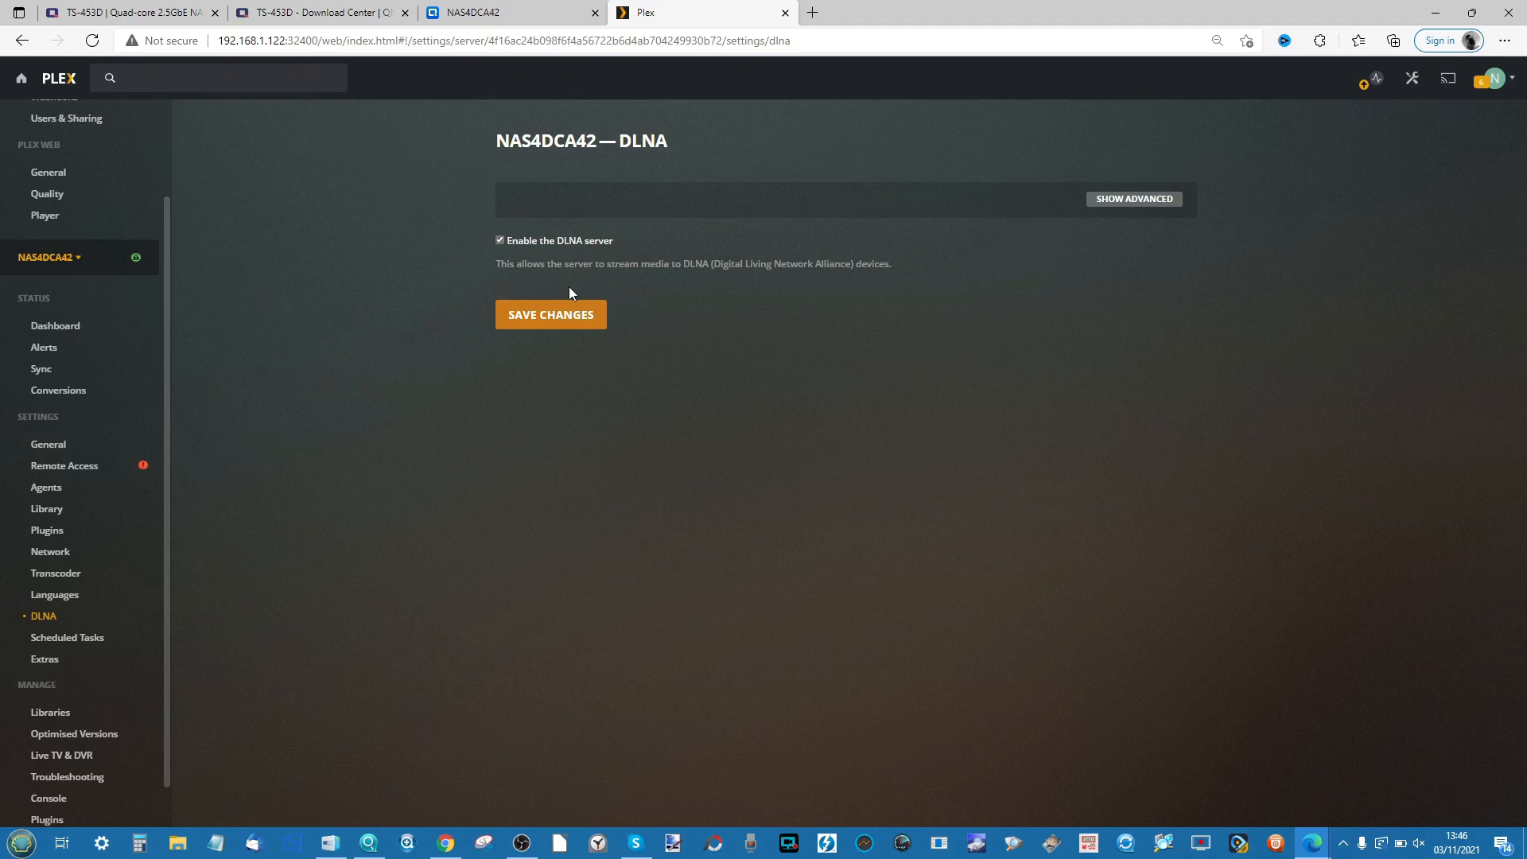
{"action": "left_click", "coordinate": [563, 315]}
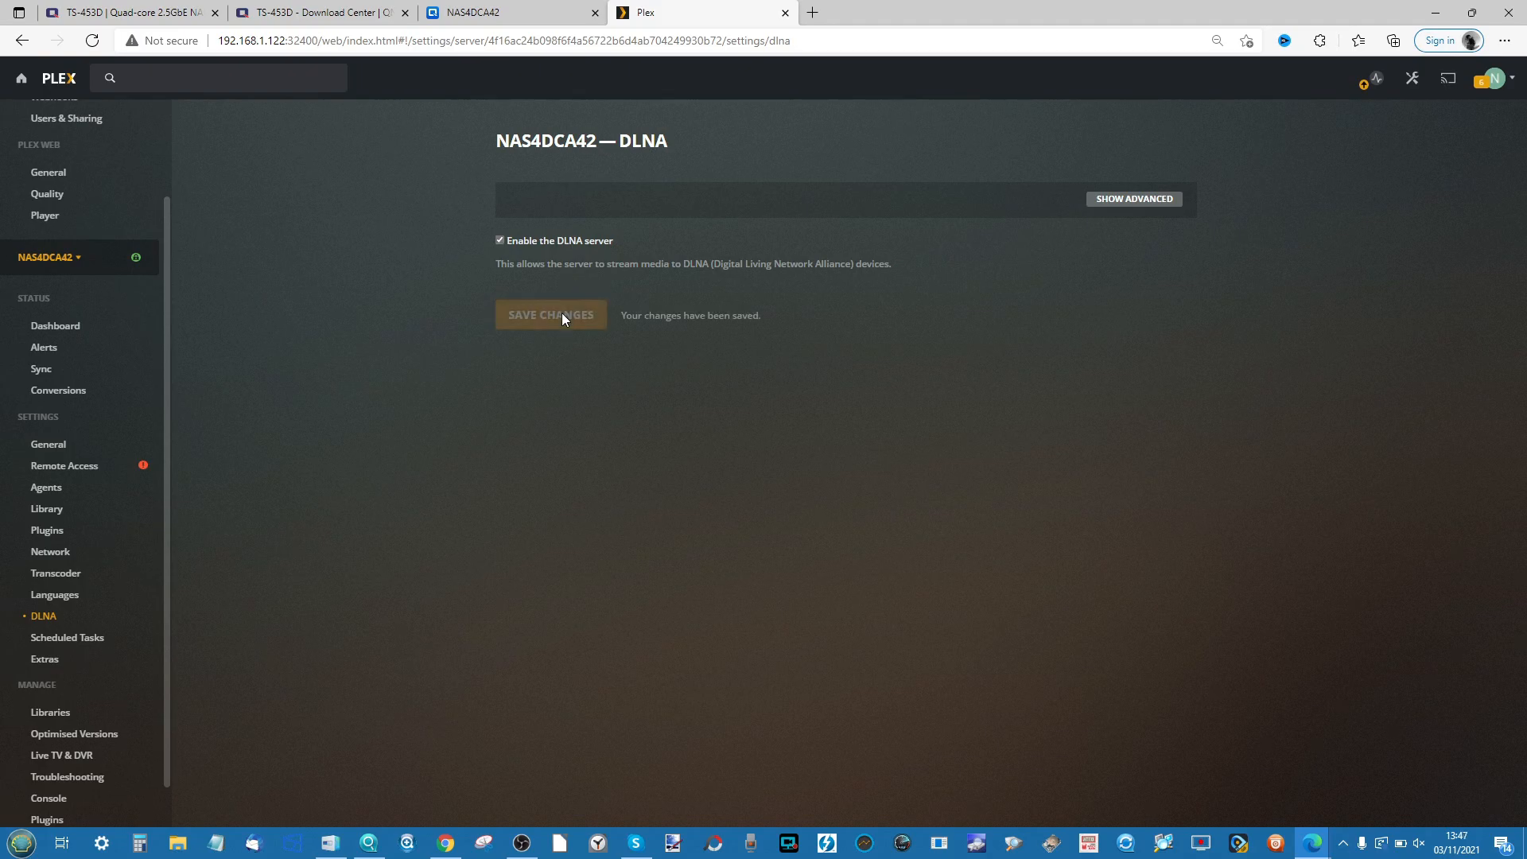
{"action": "left_click", "coordinate": [1150, 203]}
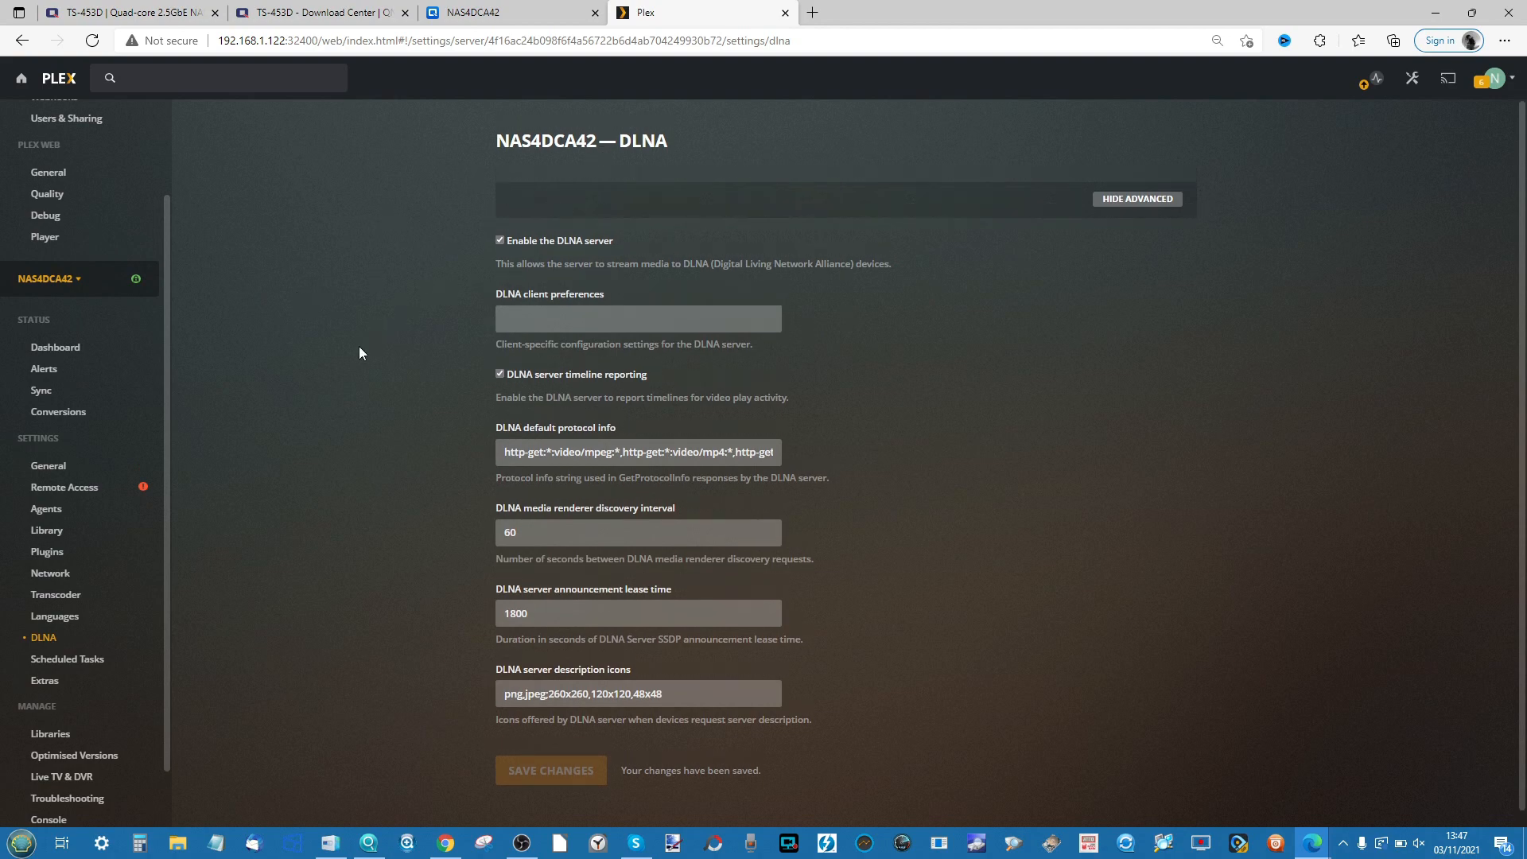
Open the library management page of the NAS4DCA42 server and look over its libraries and scanning options.
{"action": "scroll", "coordinate": [119, 617], "scroll_direction": "down", "scroll_amount": 2}
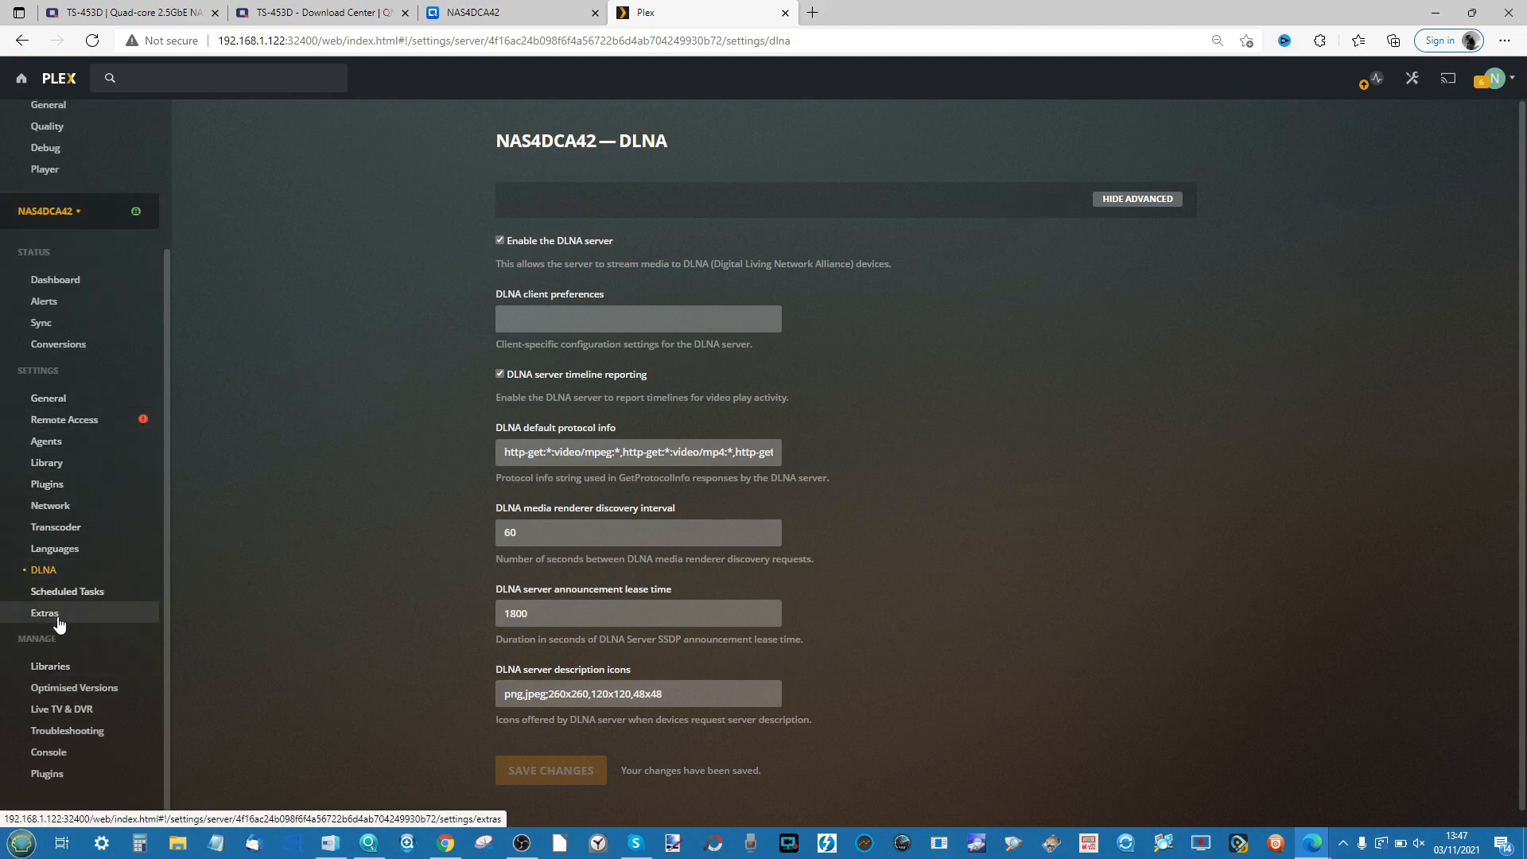
{"action": "left_click", "coordinate": [41, 670]}
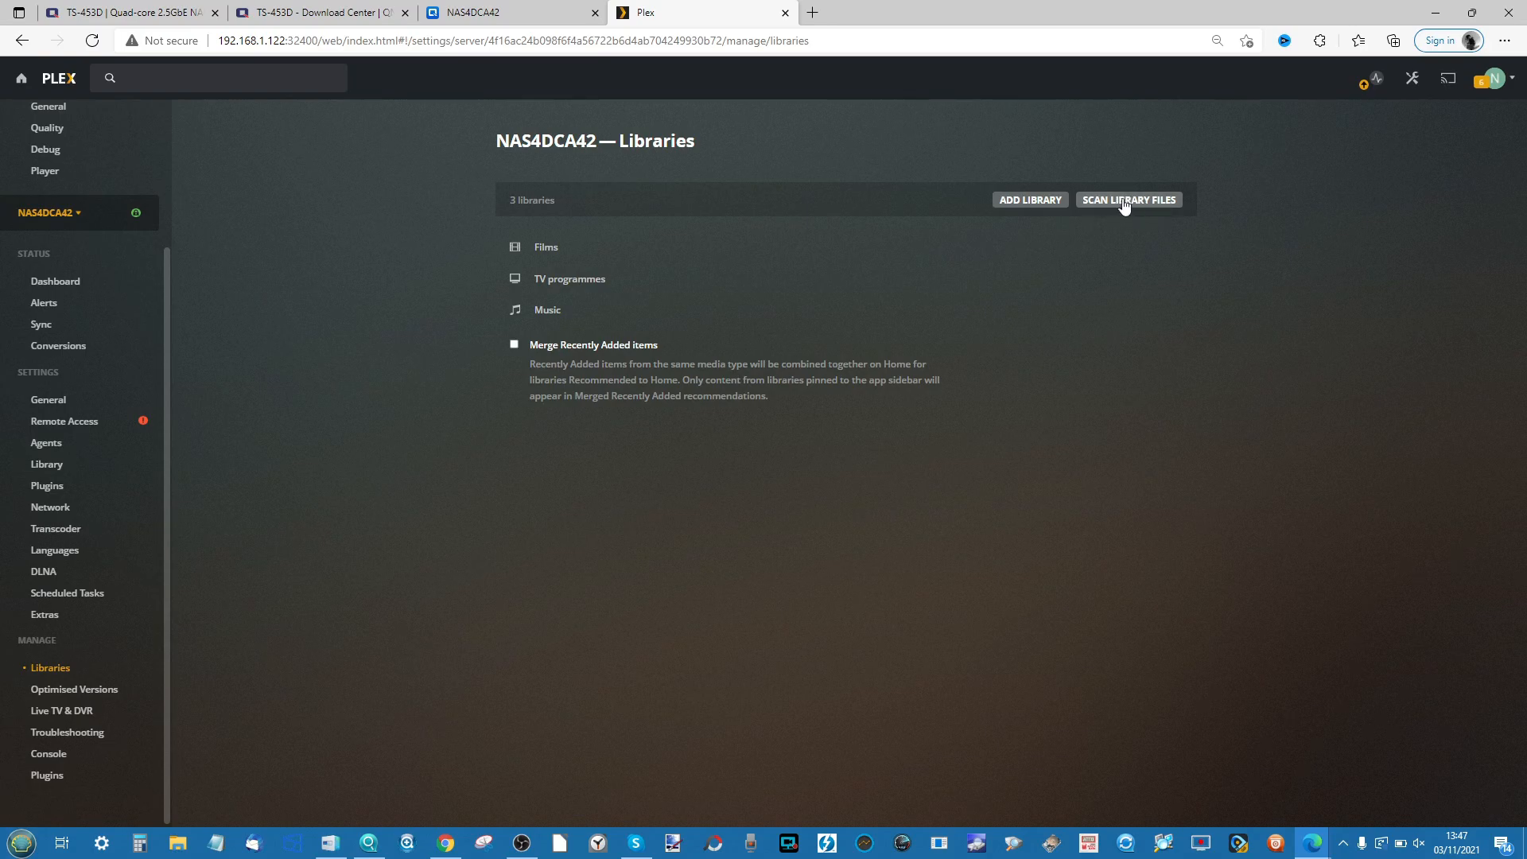
{"action": "scroll", "coordinate": [58, 580], "scroll_direction": "up", "scroll_amount": 3}
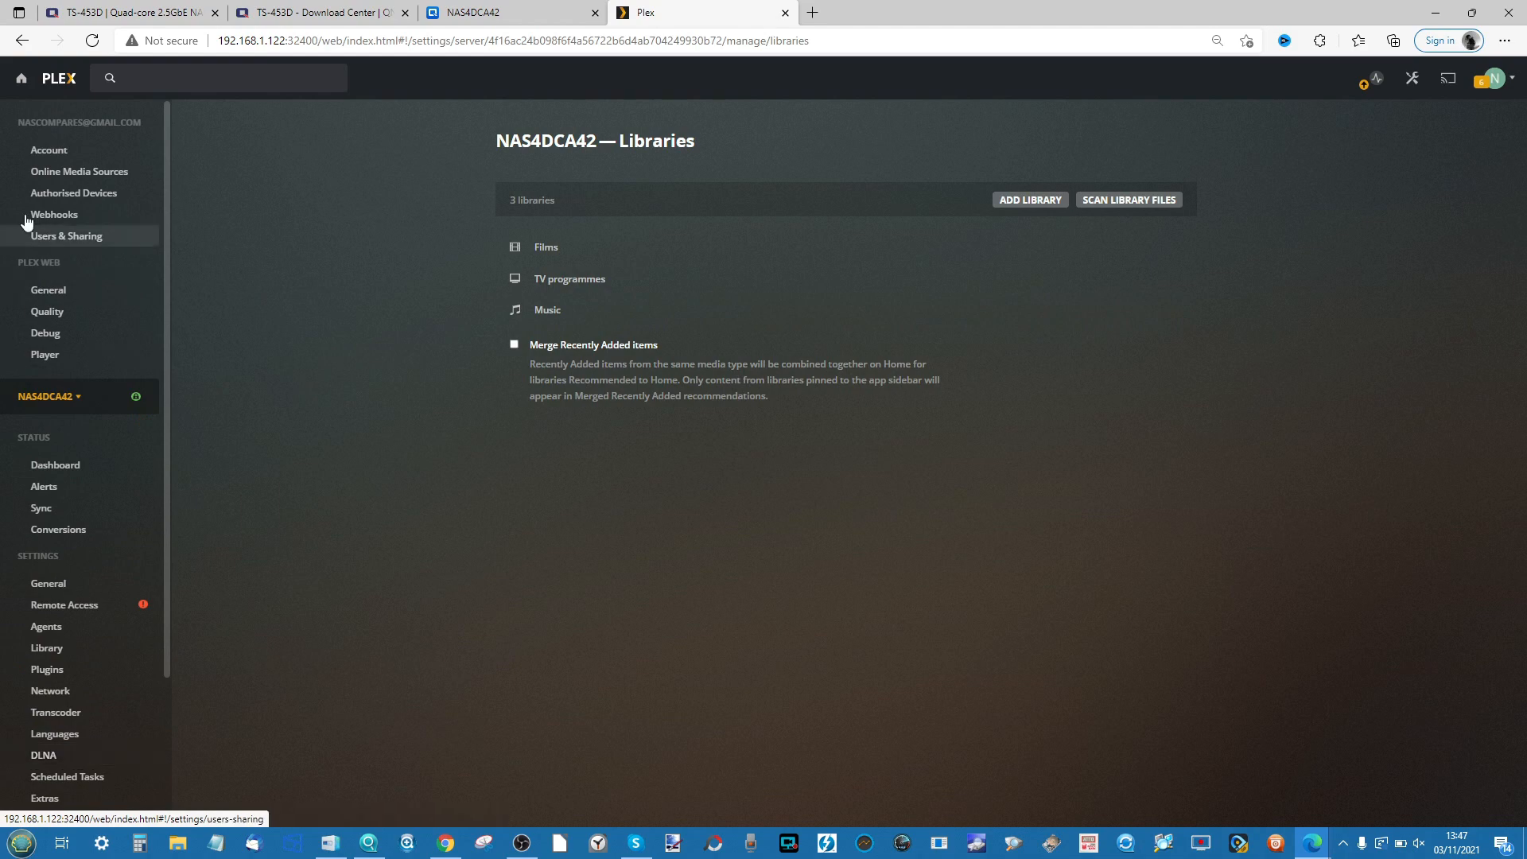
Return to the home page and browse the NAS4DCA42 overview, followed by its Films, Music and TV programmes libraries.
{"action": "left_click", "coordinate": [20, 82]}
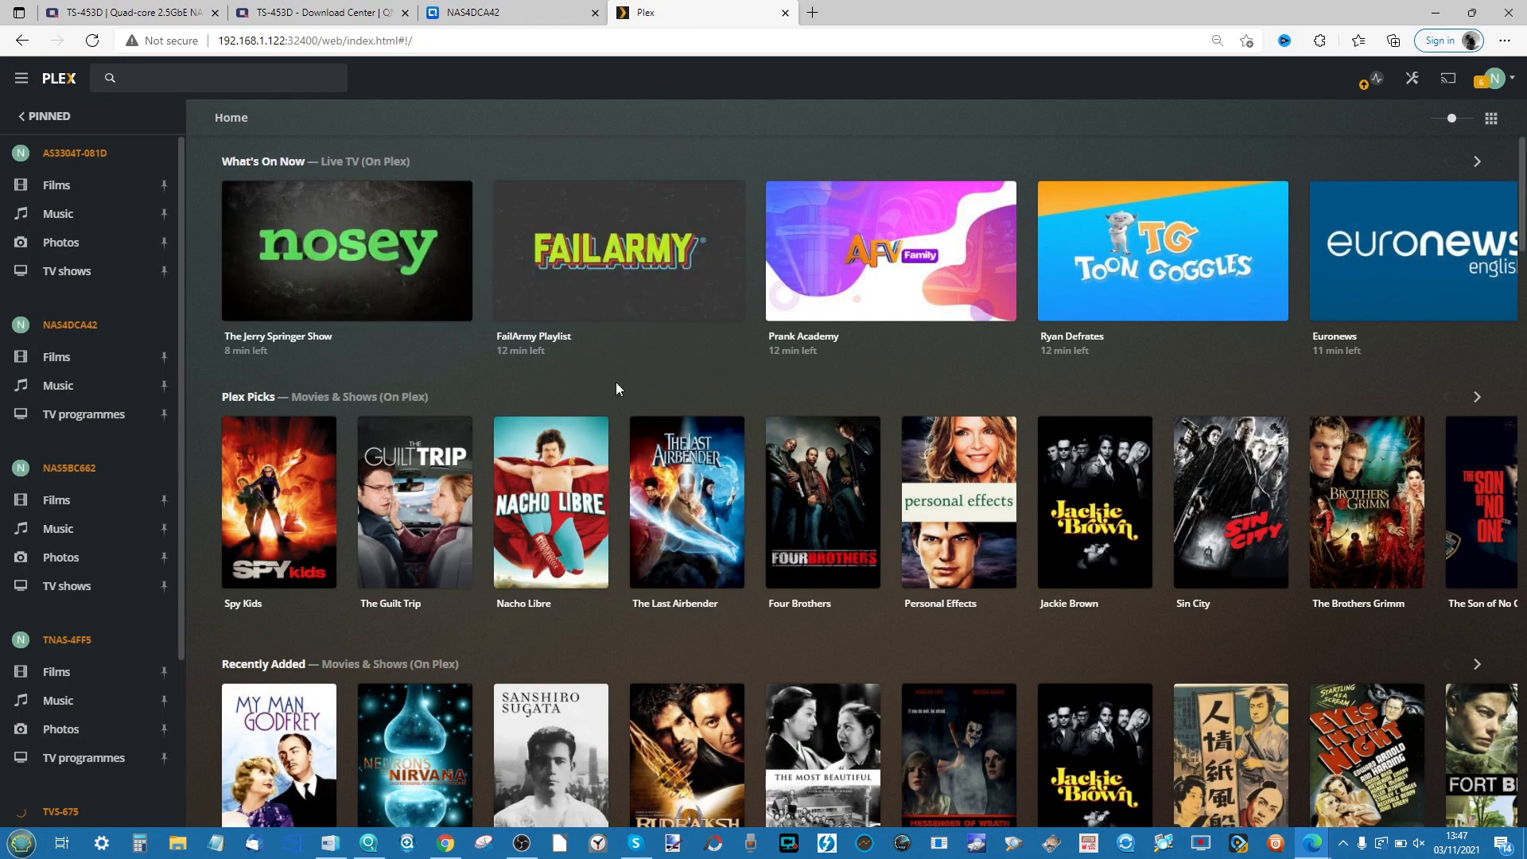
{"action": "left_click", "coordinate": [85, 338]}
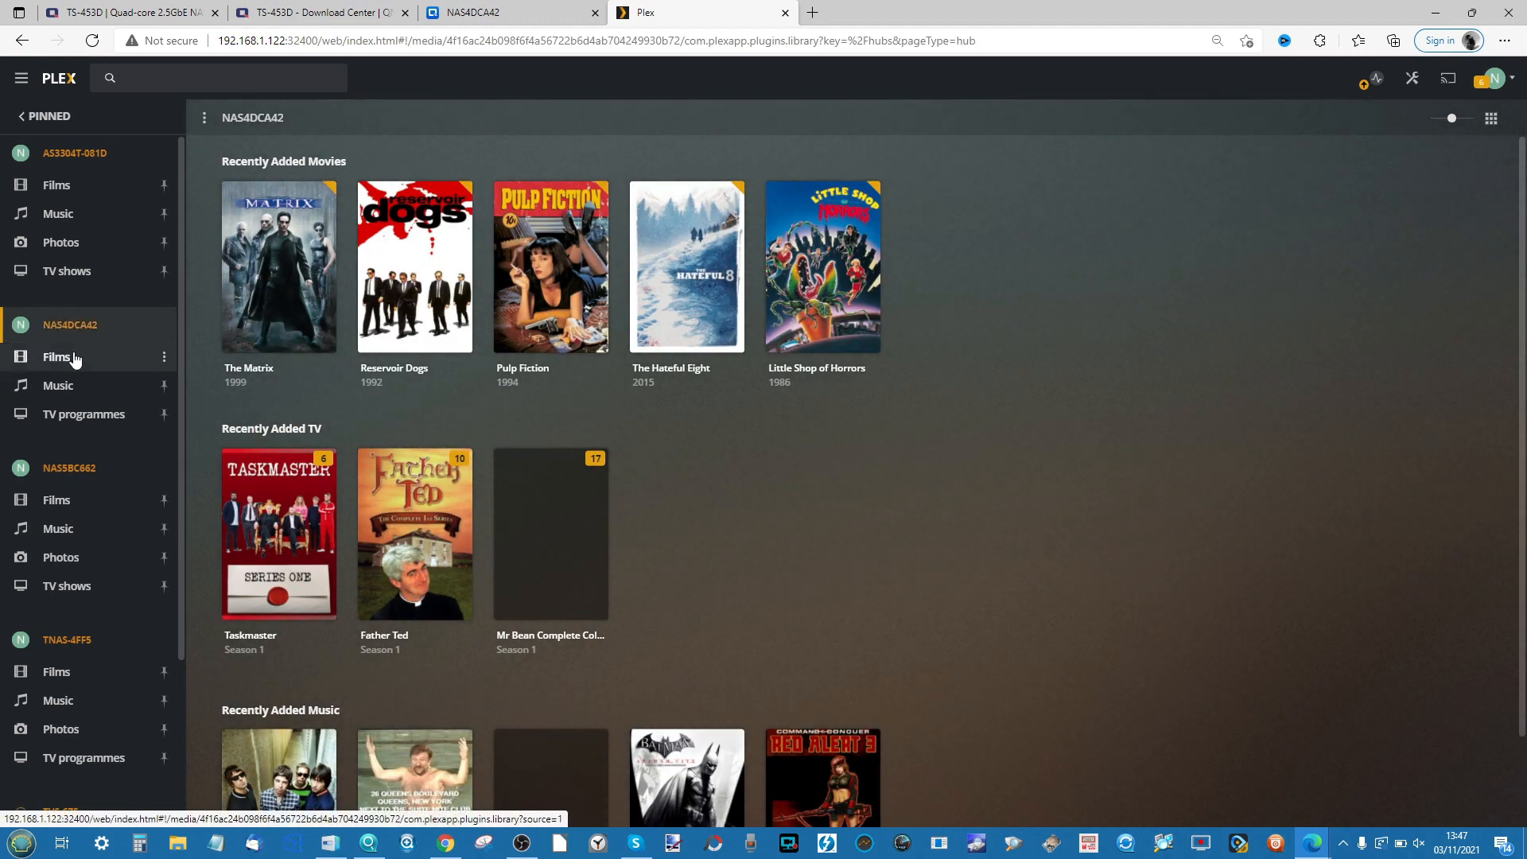
{"action": "left_click", "coordinate": [74, 358]}
{"action": "left_click", "coordinate": [71, 387]}
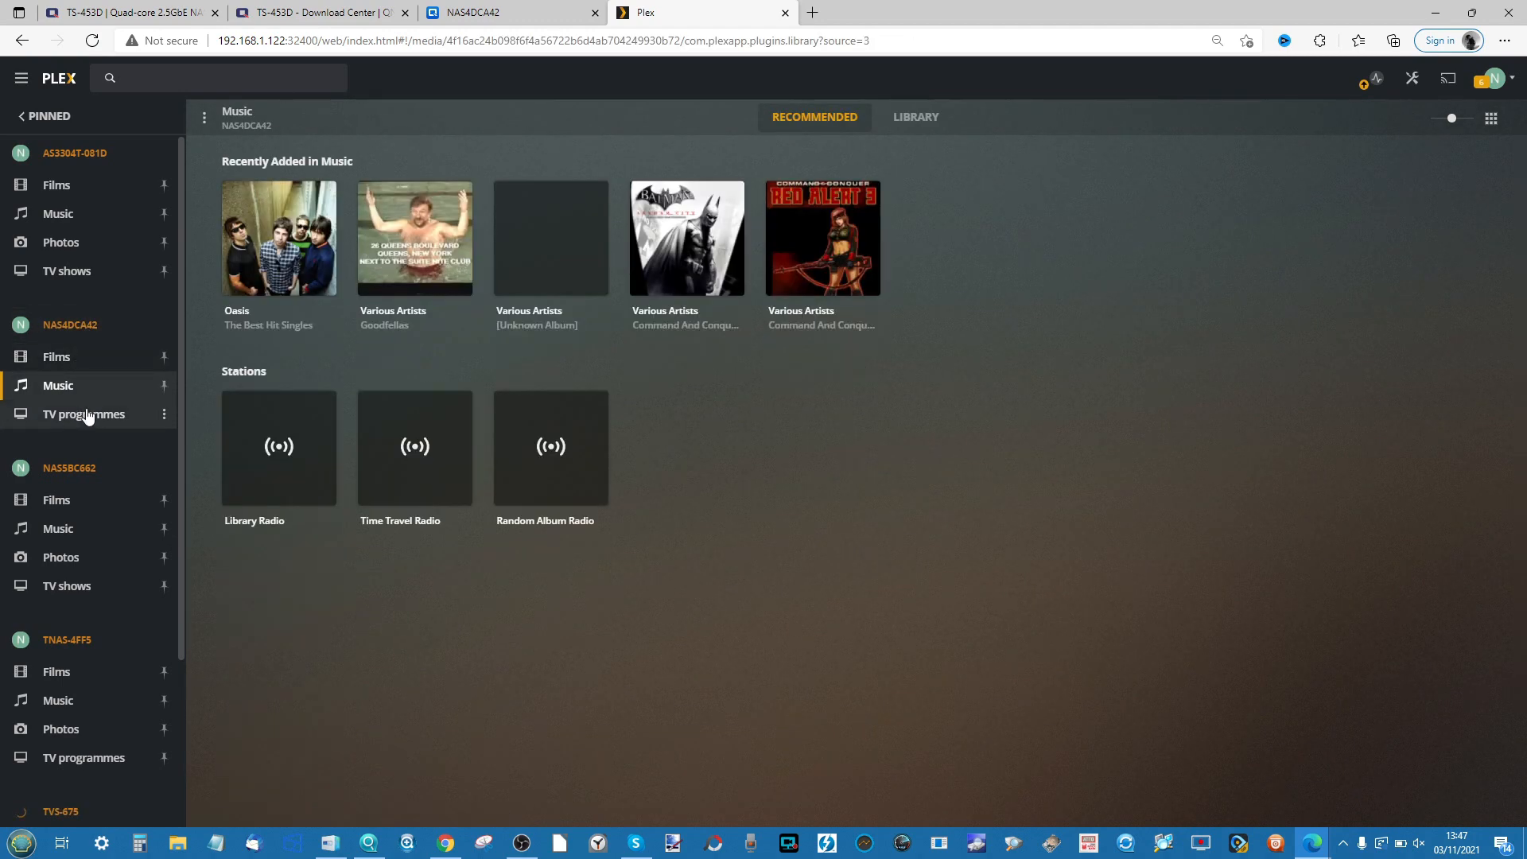
{"action": "left_click", "coordinate": [89, 415]}
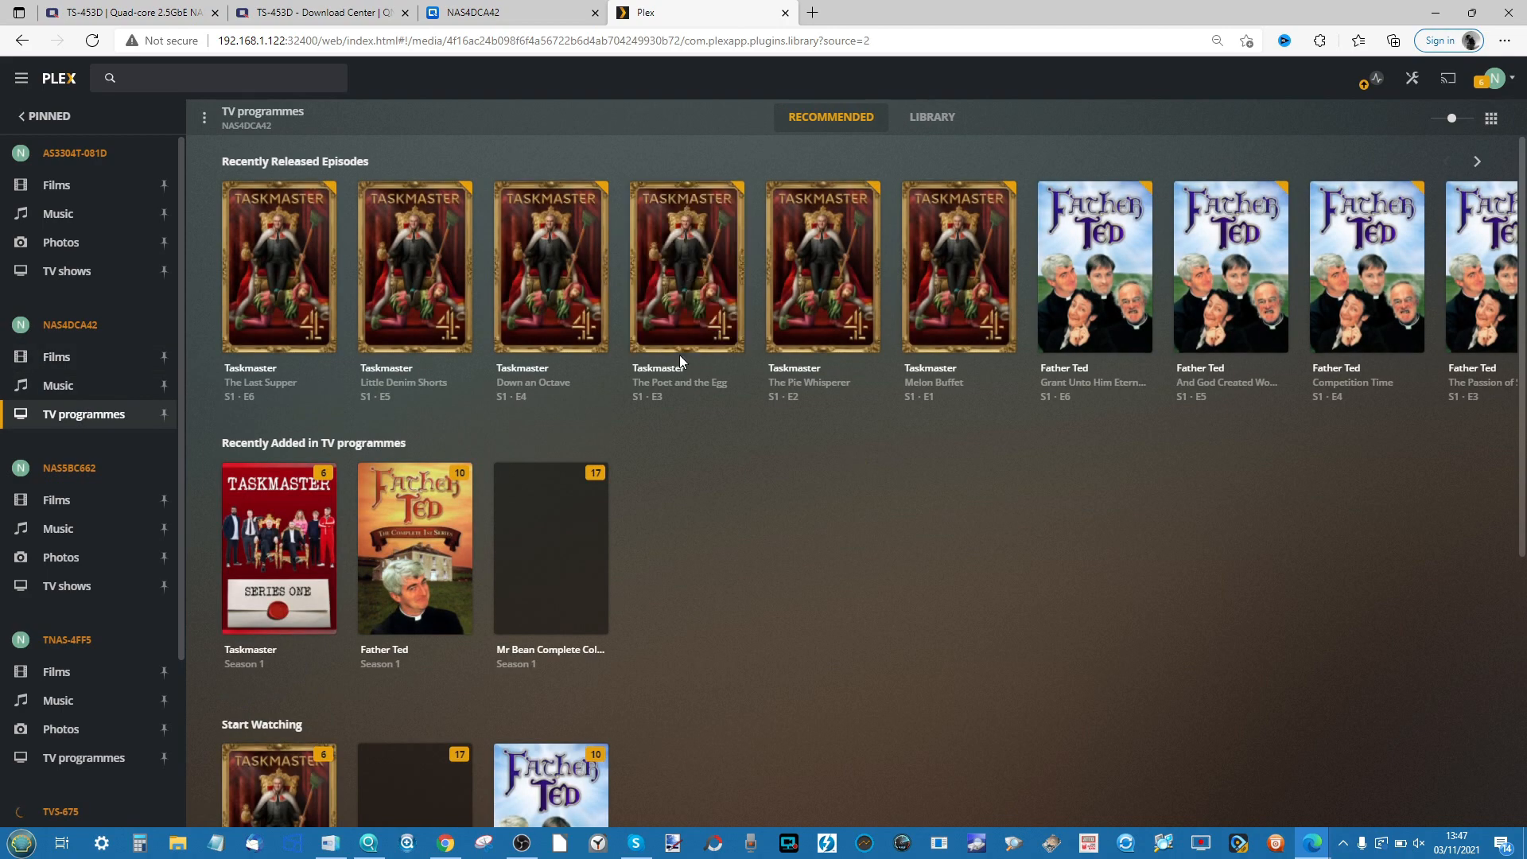